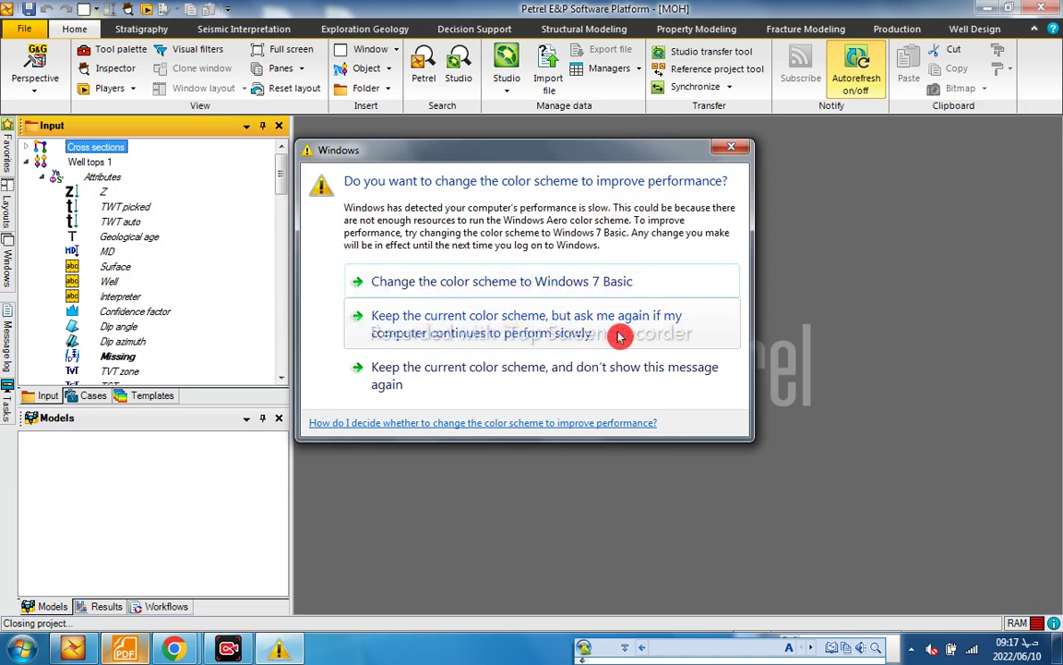
Keep the current Windows color scheme in both performance prompts while the new project is being created
click(604, 316)
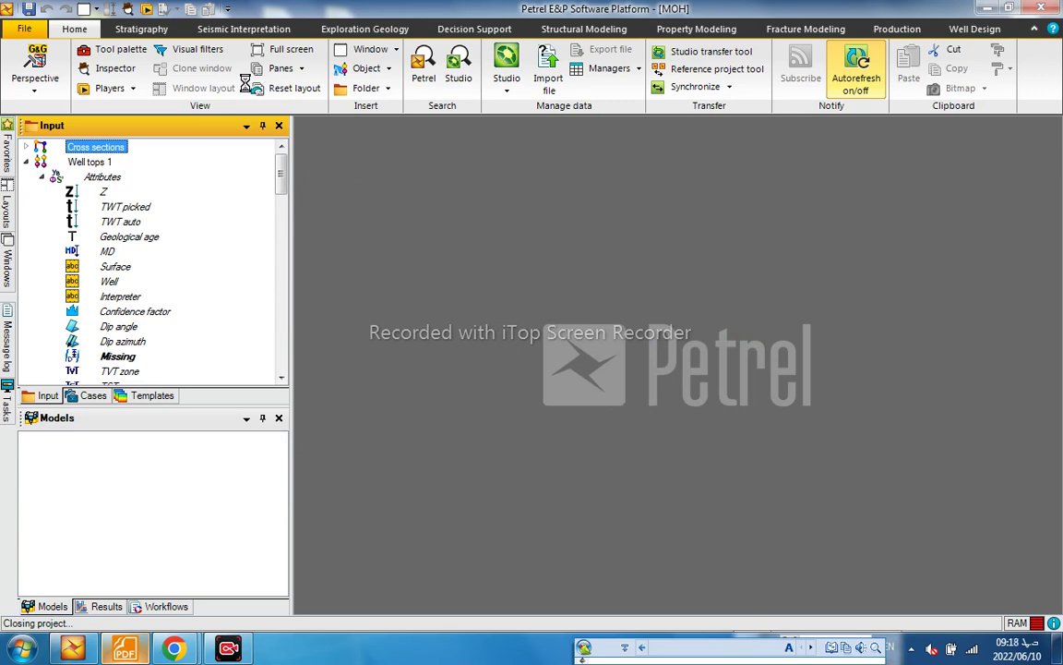
click(136, 44)
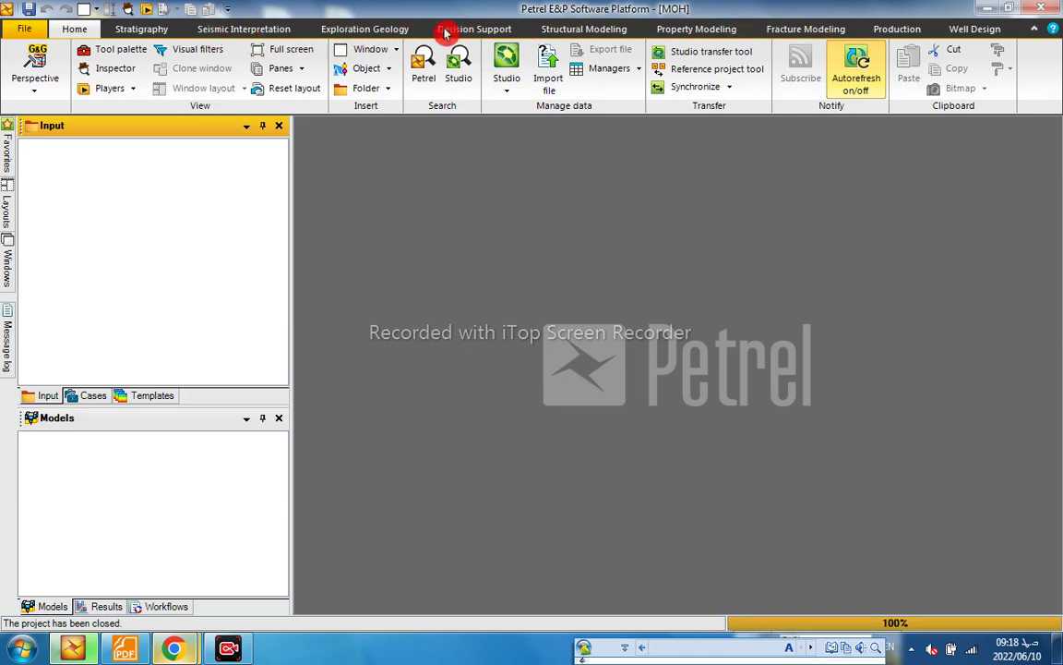
click(361, 53)
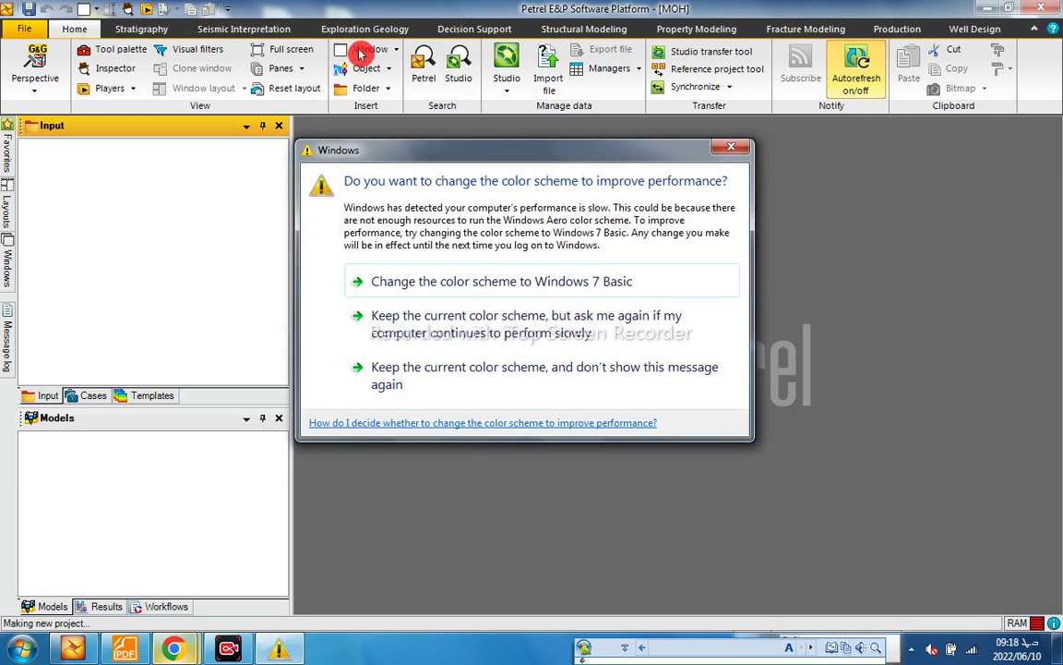
click(443, 323)
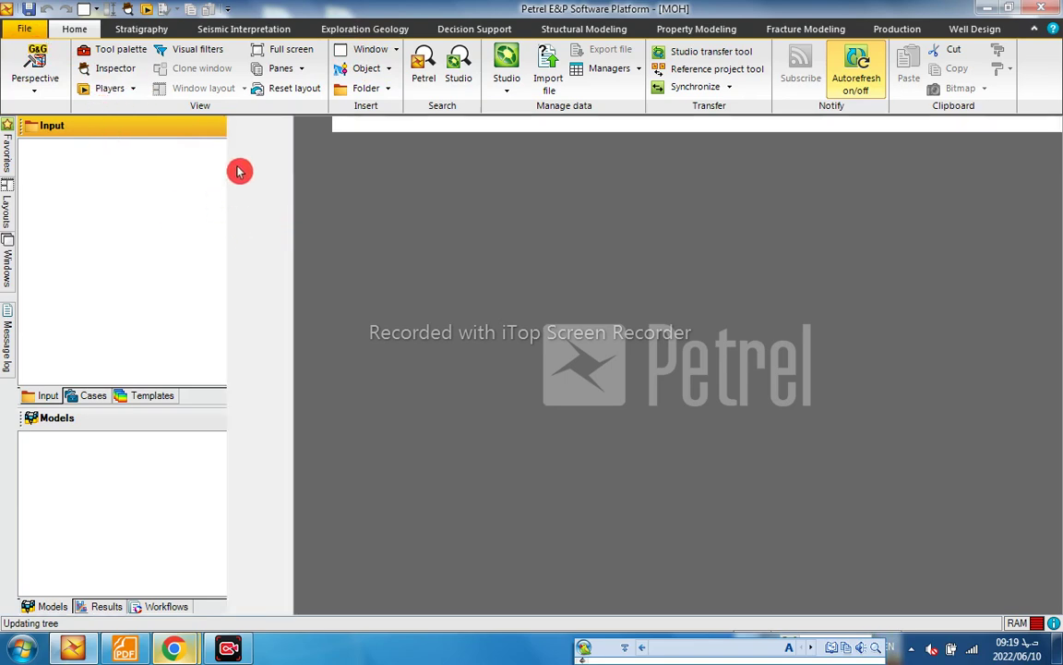
Save the new project as bbb on the Desktop and continue spatially unaware, without a coordinate reference system
key(alt+f)
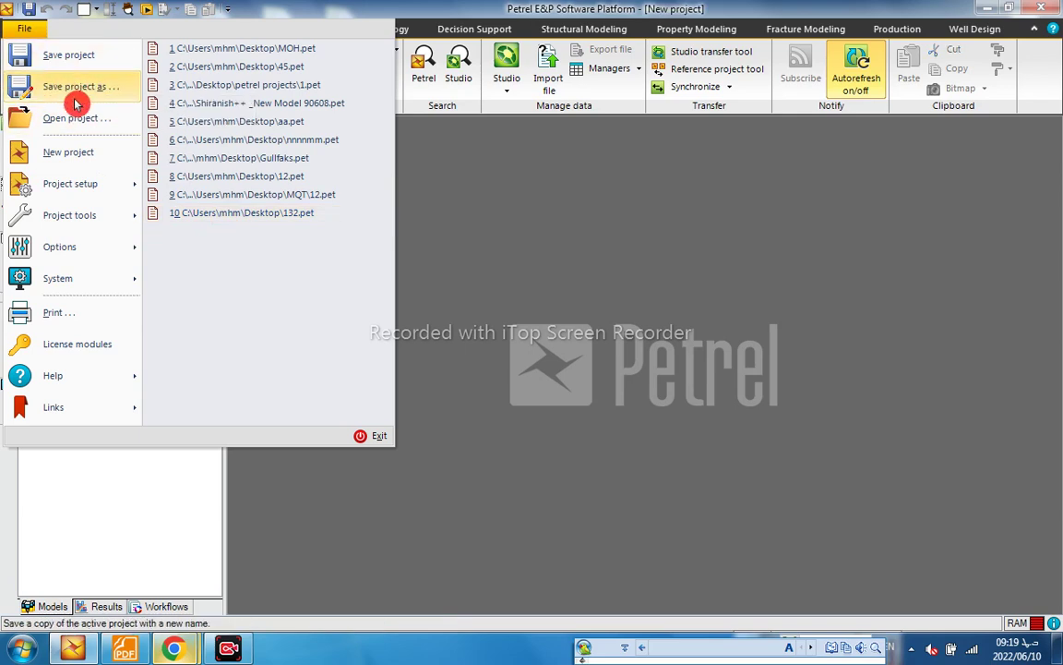
click(70, 93)
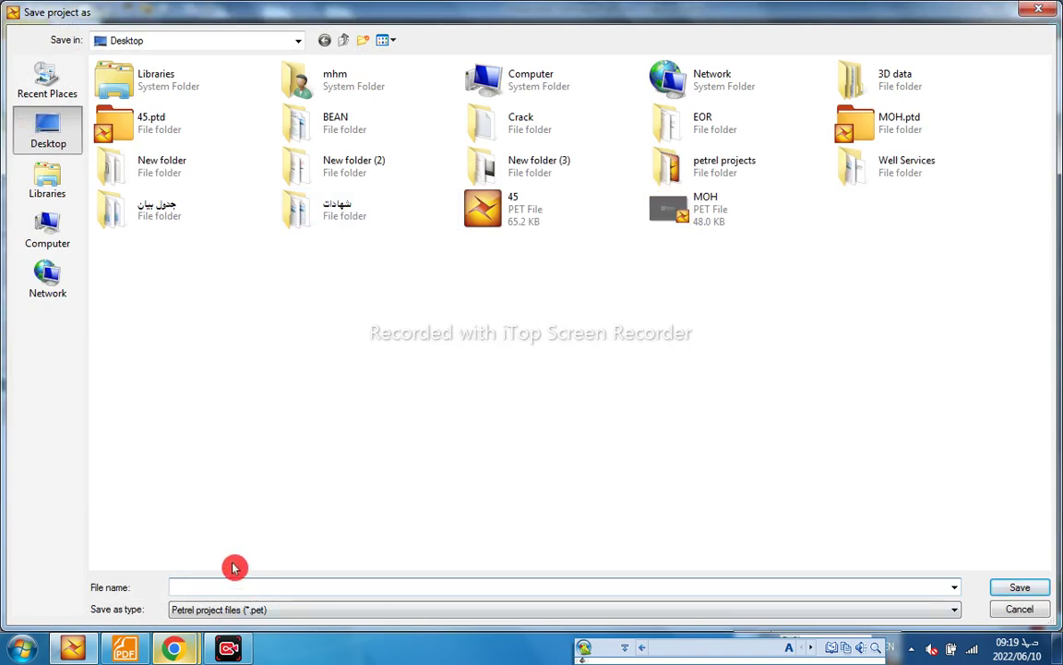
text(bbb)
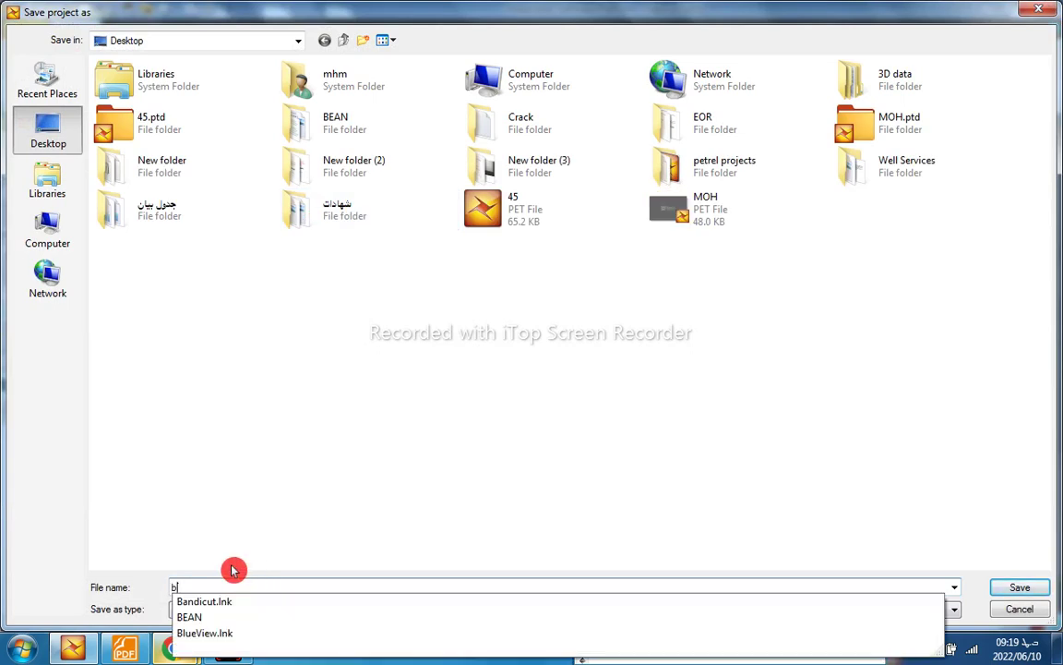
click(1018, 587)
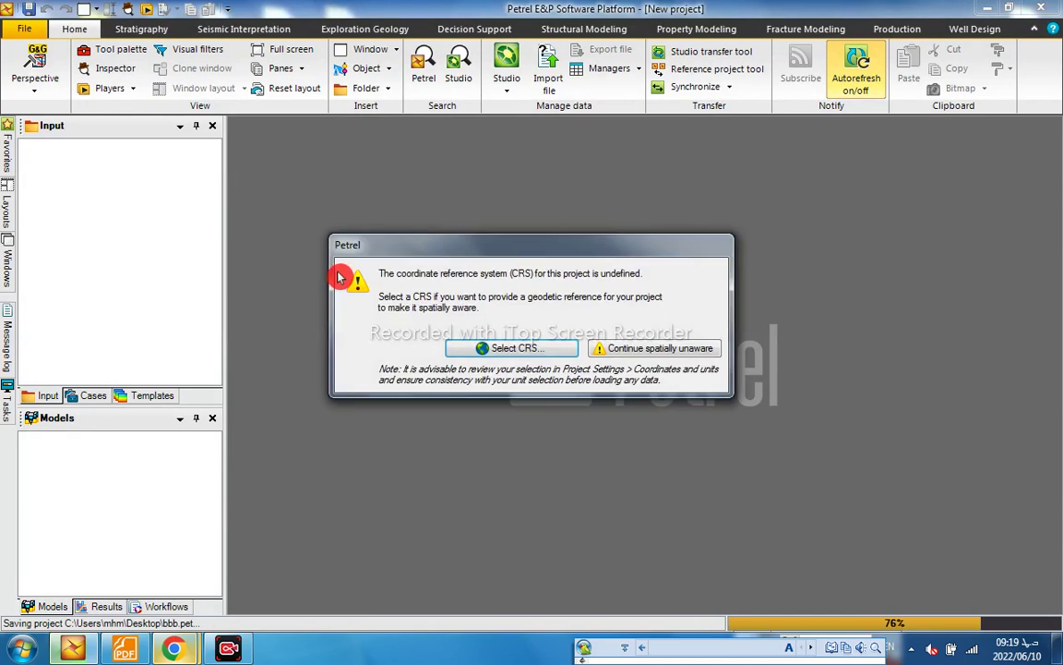
click(648, 333)
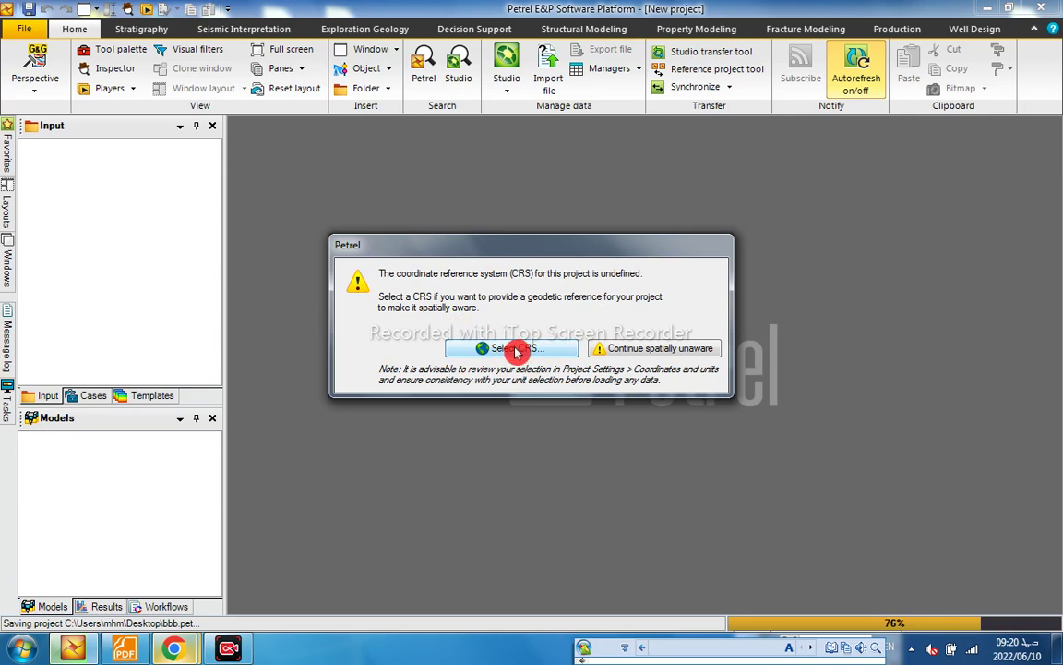
click(661, 348)
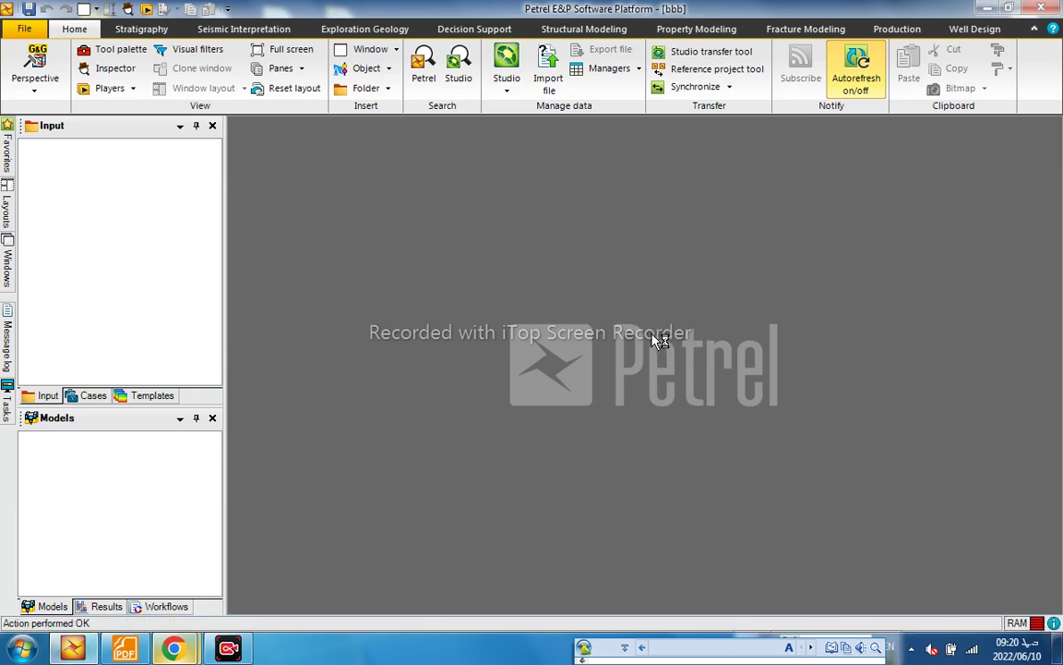
Check the saved bbb project file on the refreshed Windows desktop and return to Petrel
click(531, 395)
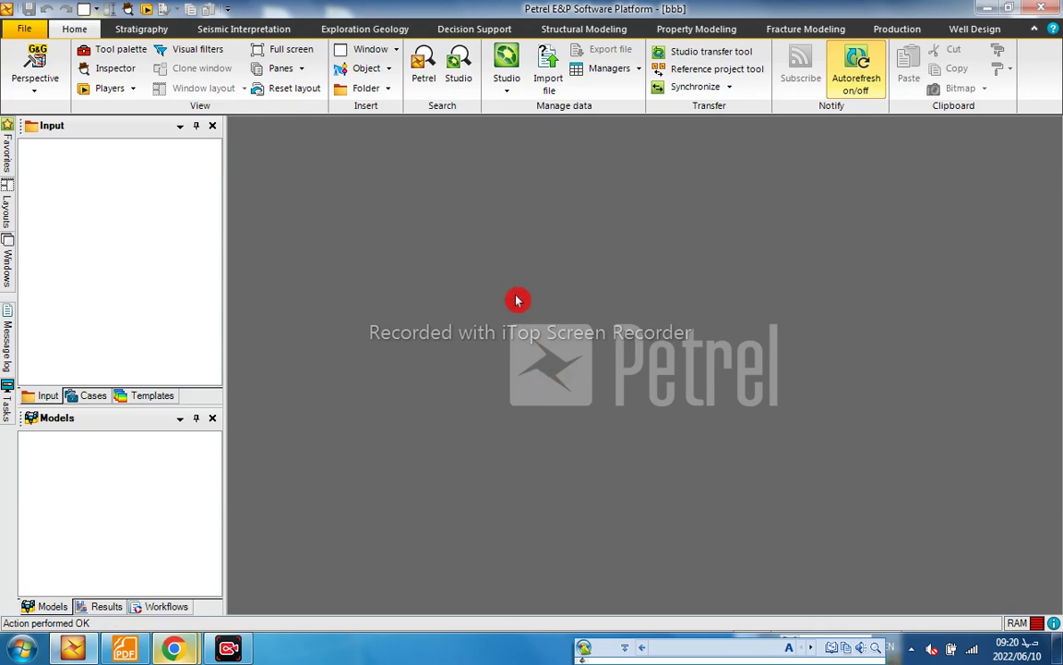
click(988, 9)
right_click(499, 339)
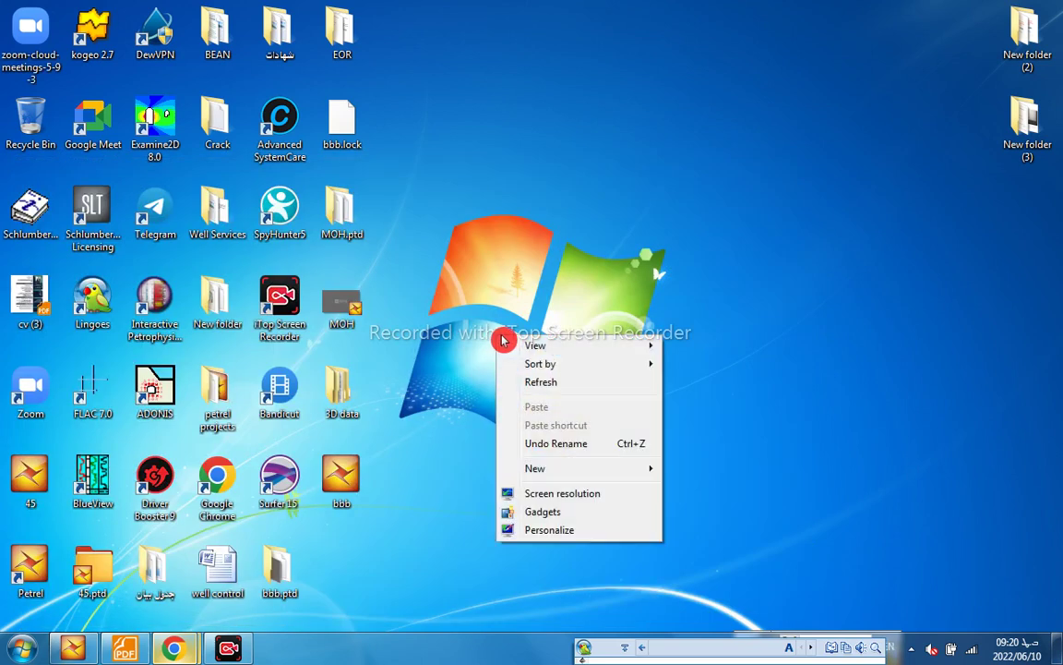
click(540, 386)
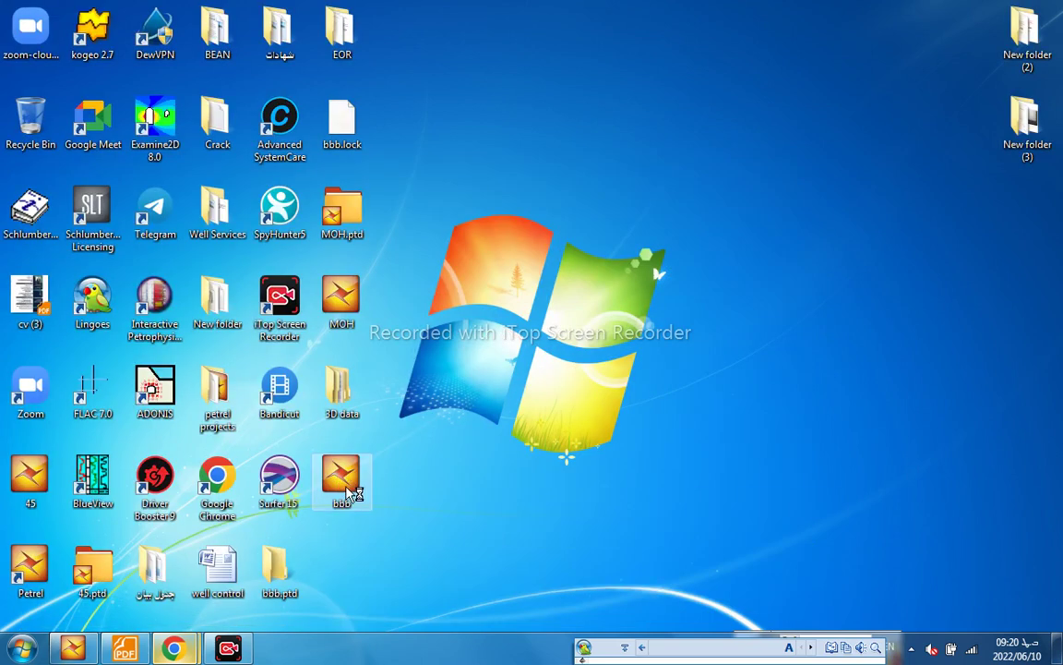
click(339, 491)
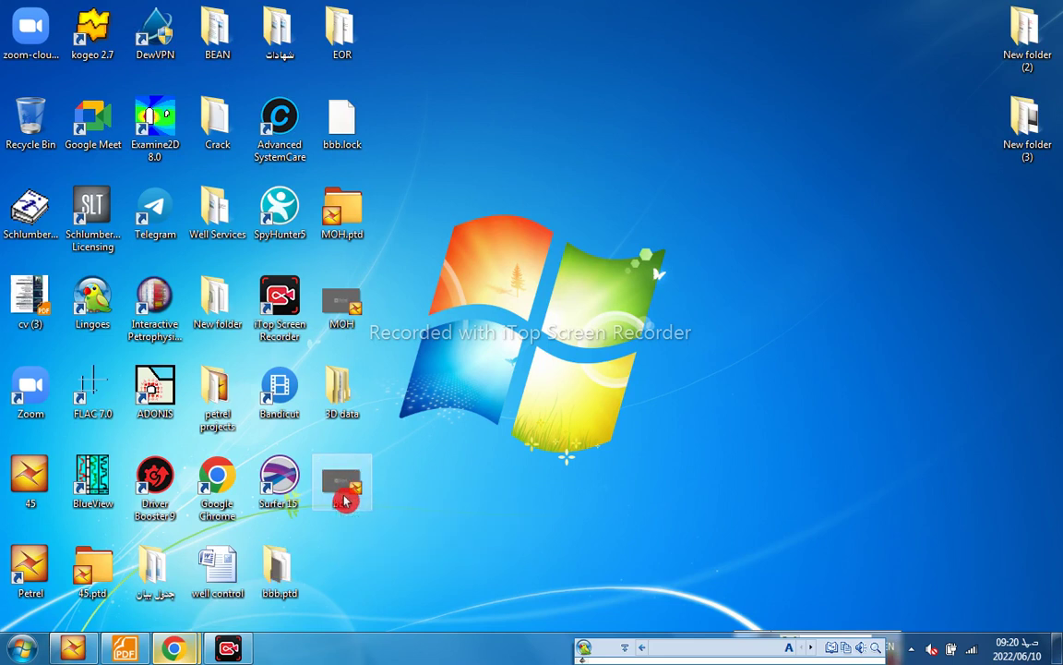
click(74, 648)
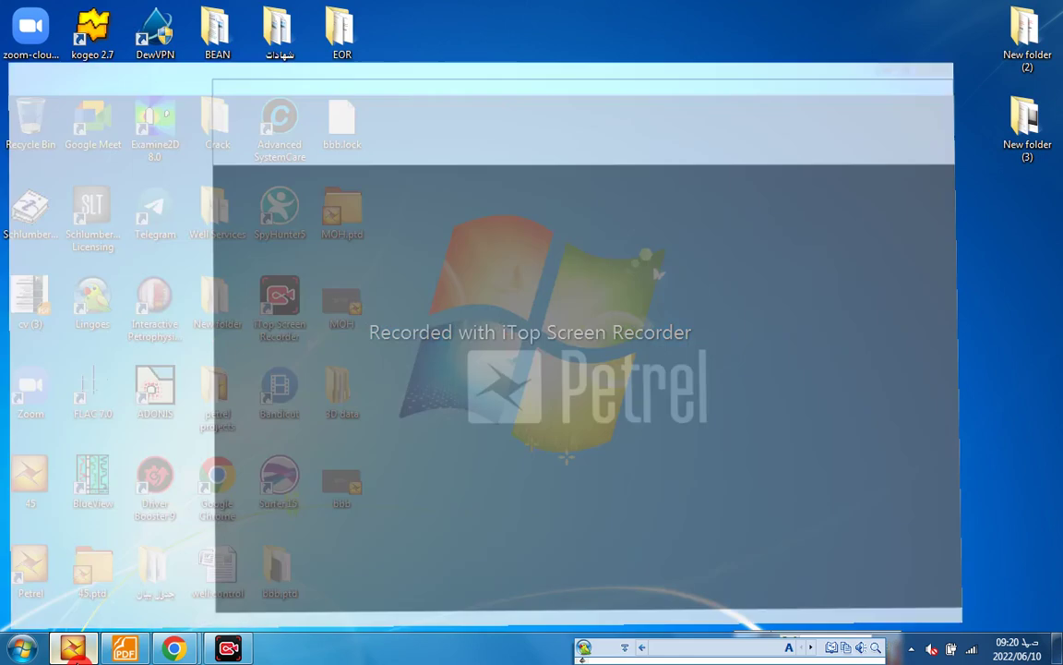
Insert a new Wells folder into the project's input data
click(92, 139)
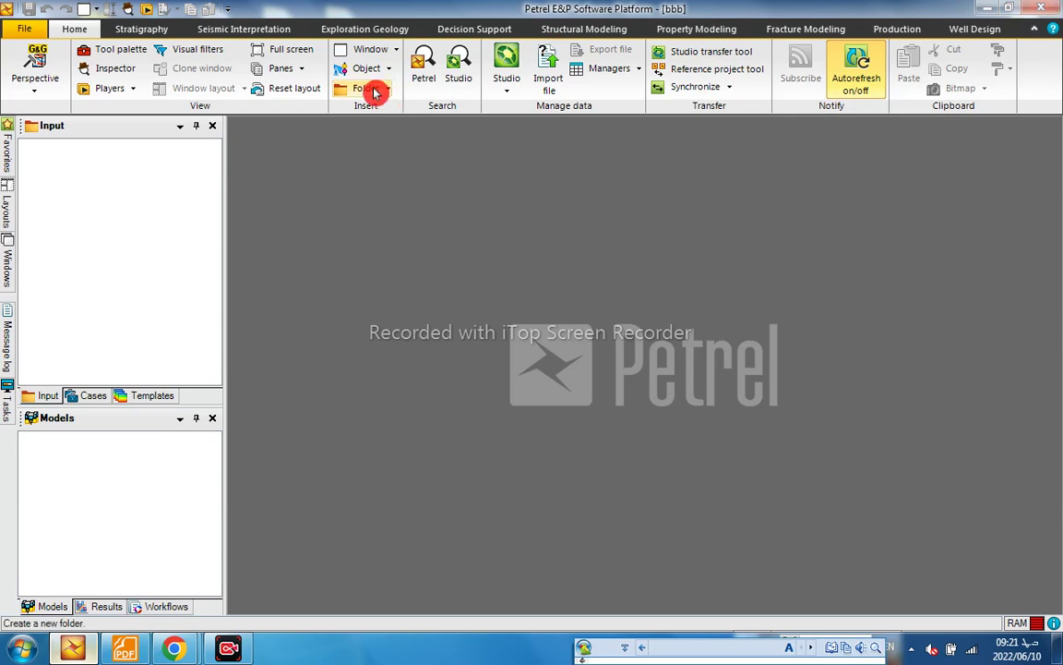
click(374, 89)
click(397, 133)
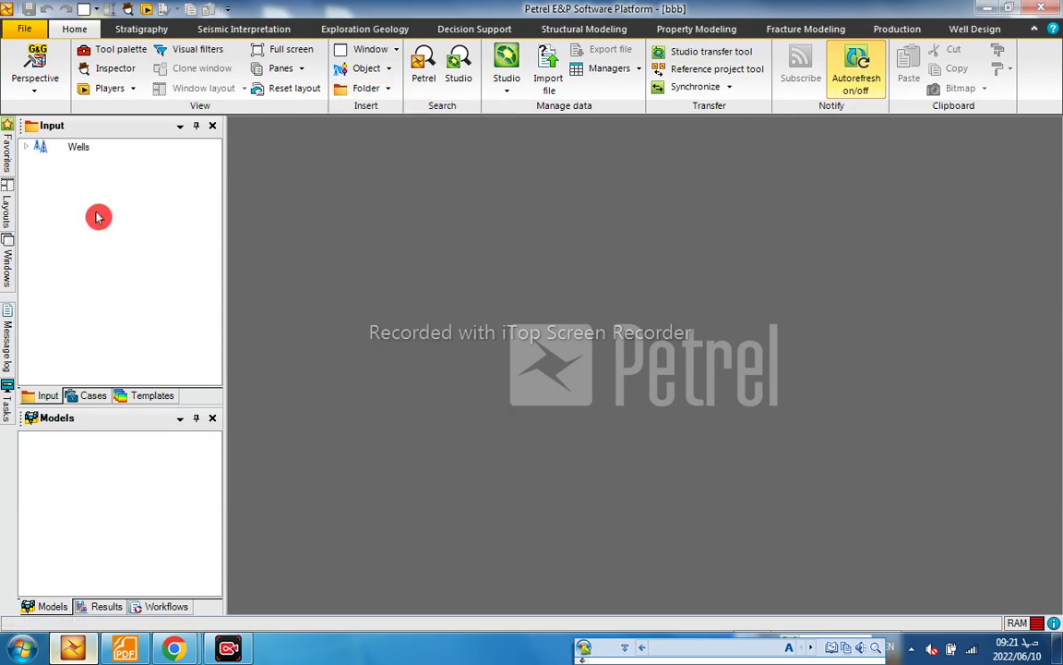
Start a file import on the Wells folder and browse to the Wells subfolder of 3D data
click(81, 151)
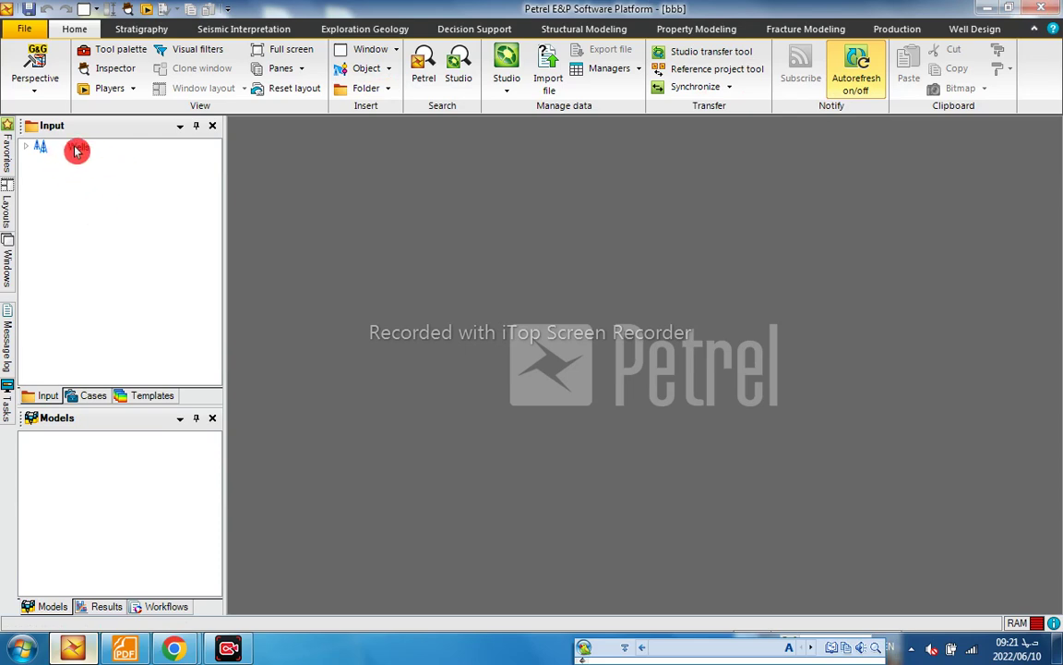
click(78, 151)
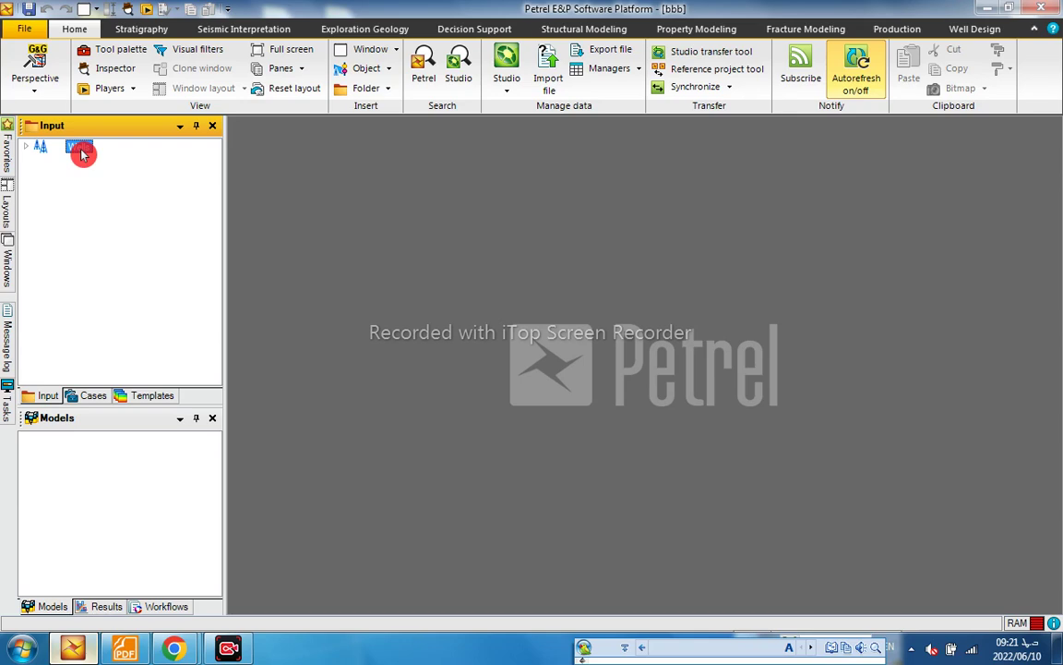
right_click(82, 153)
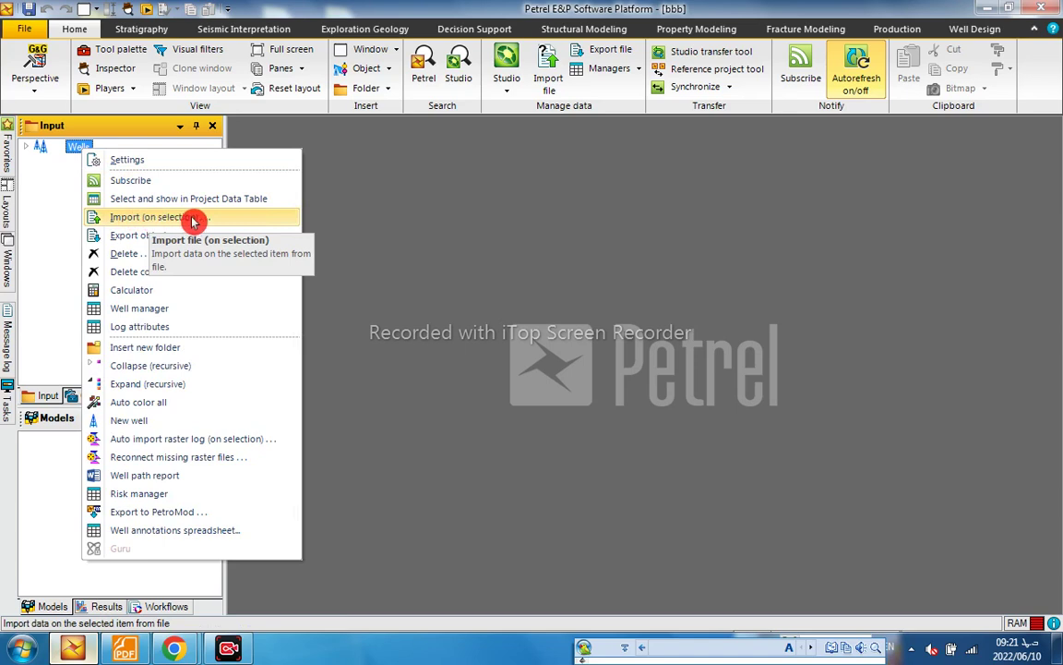
click(164, 222)
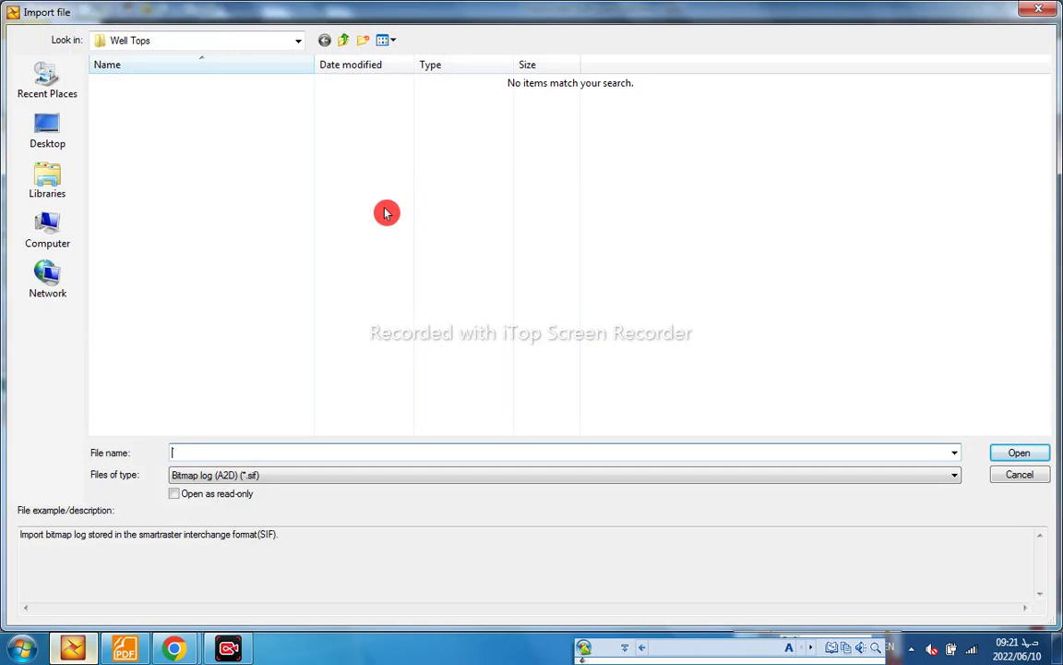
click(344, 40)
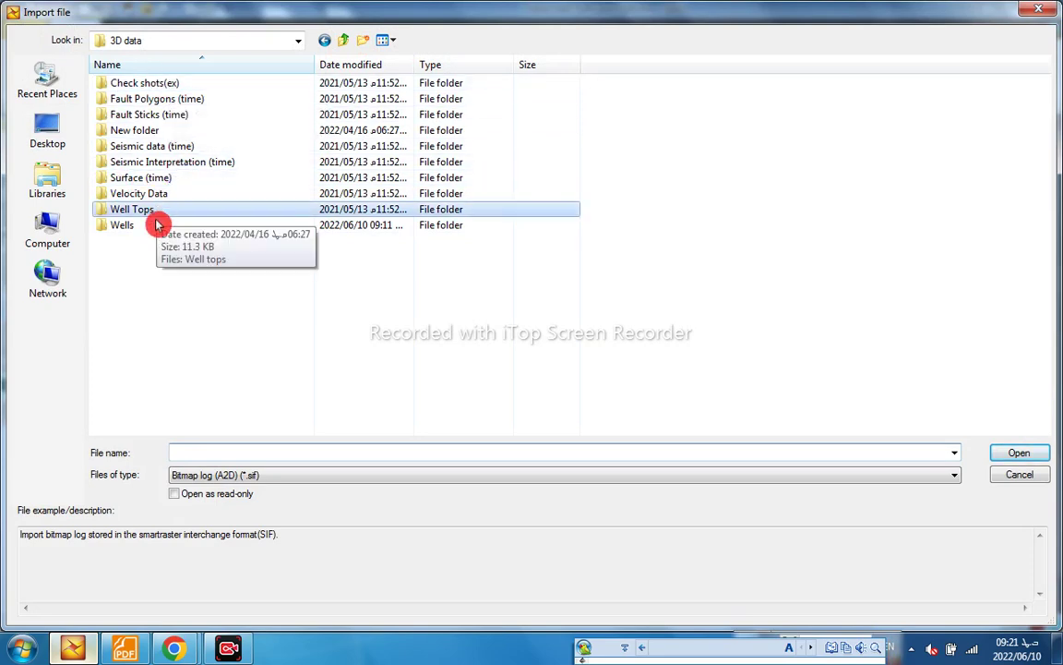
mouse_move(133, 230)
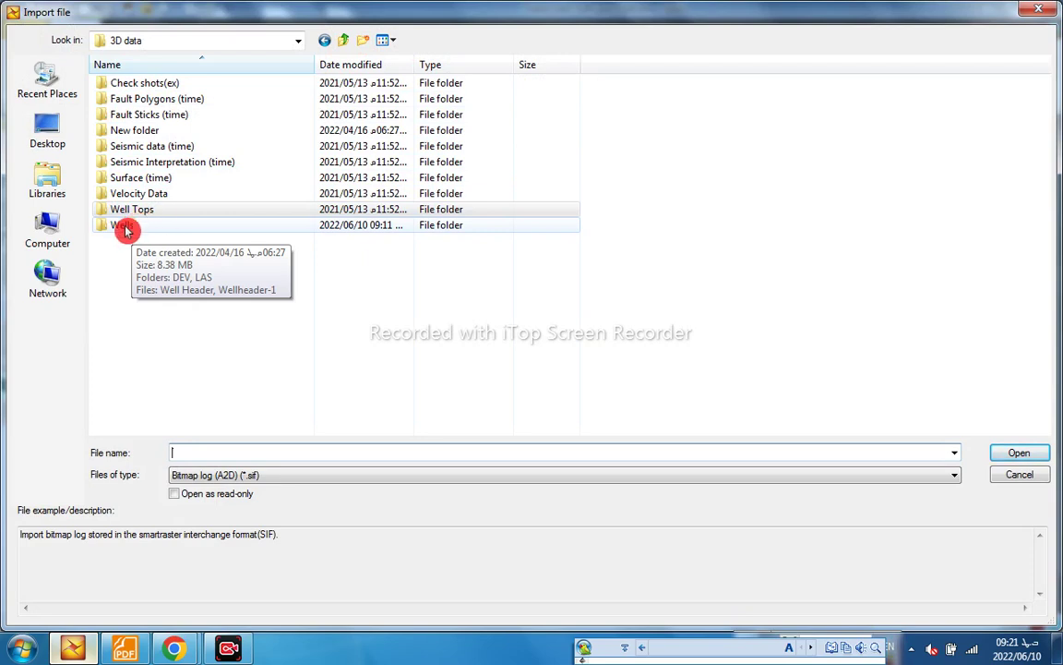
double_click(134, 225)
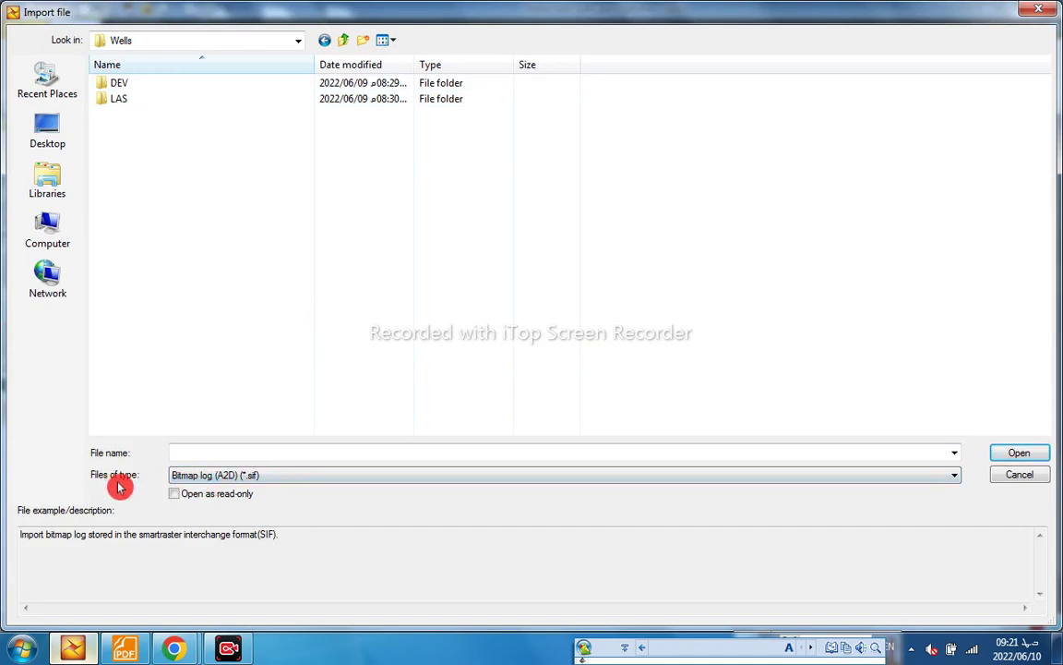
Set the import file type to Well heads (*.*) and open the Well Header file
click(222, 476)
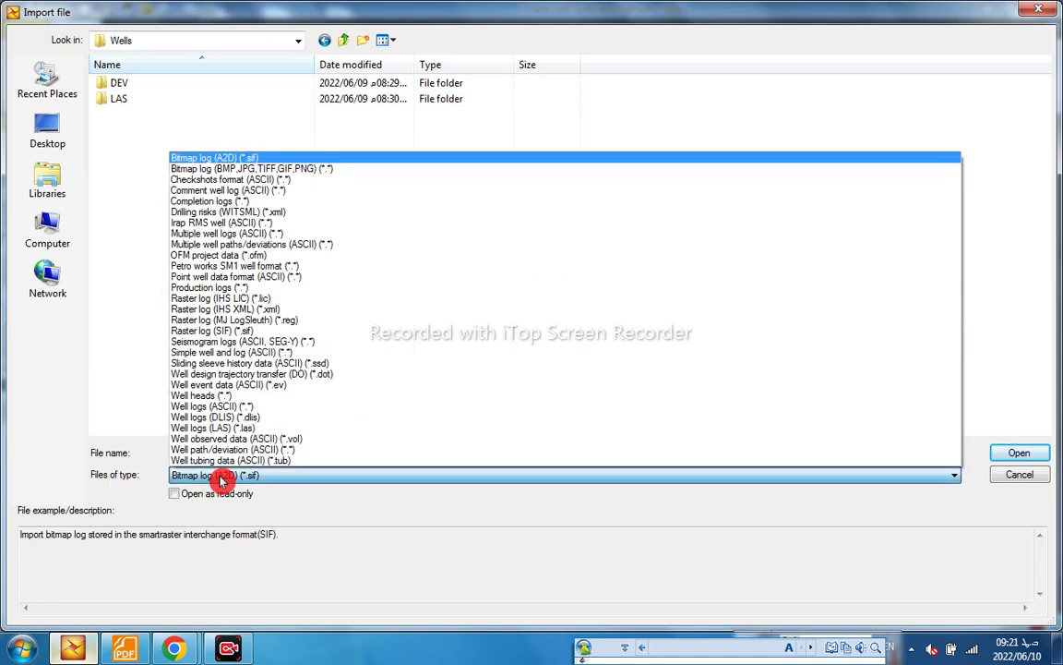
click(273, 397)
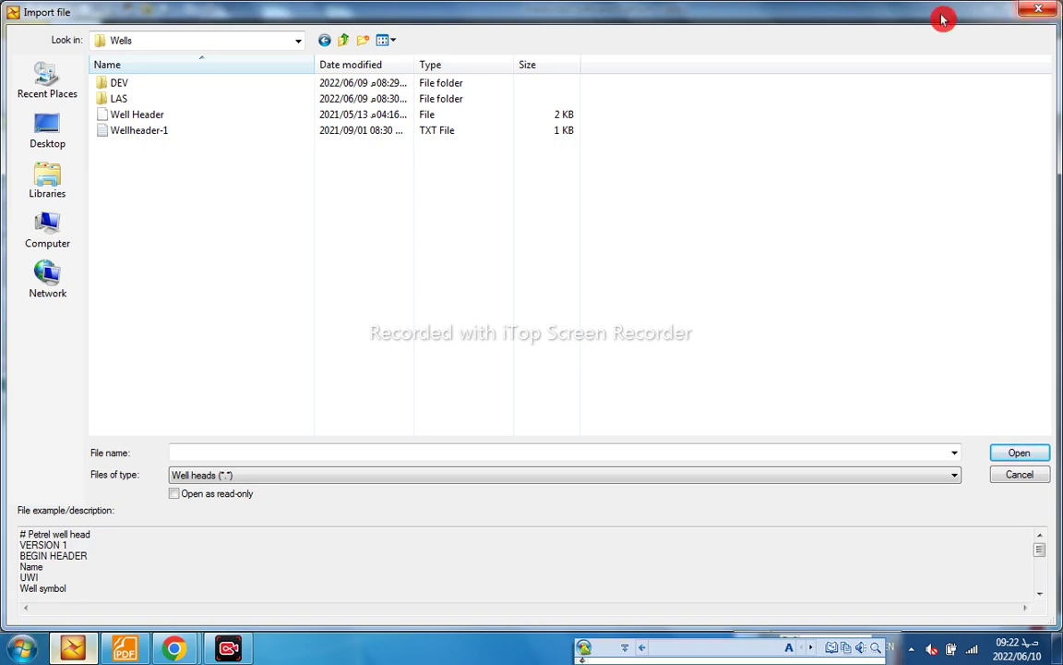
click(233, 476)
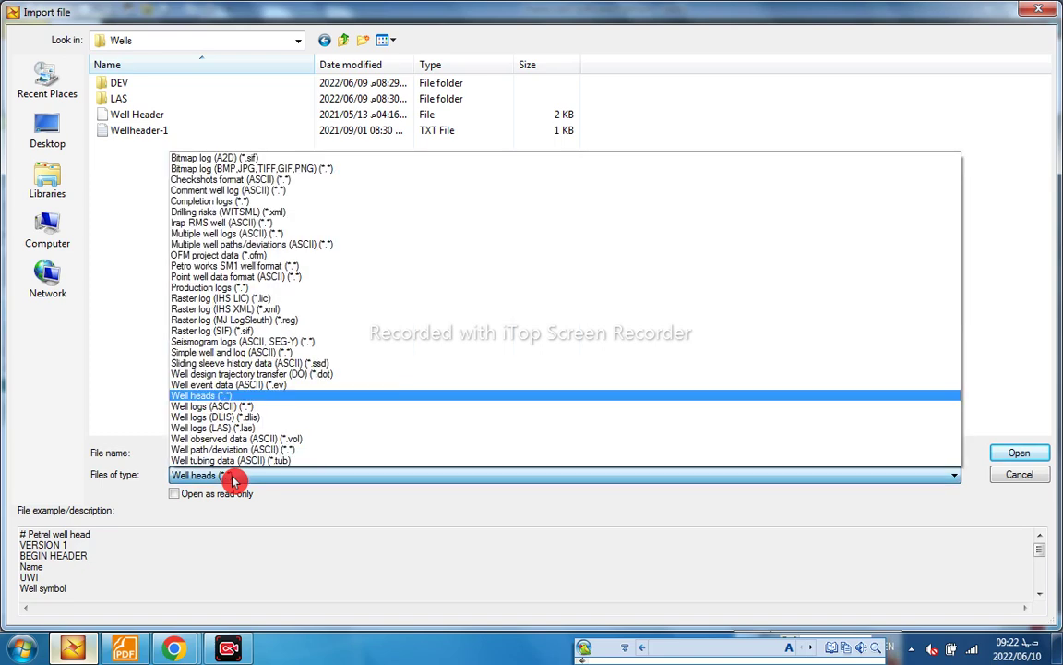
click(229, 395)
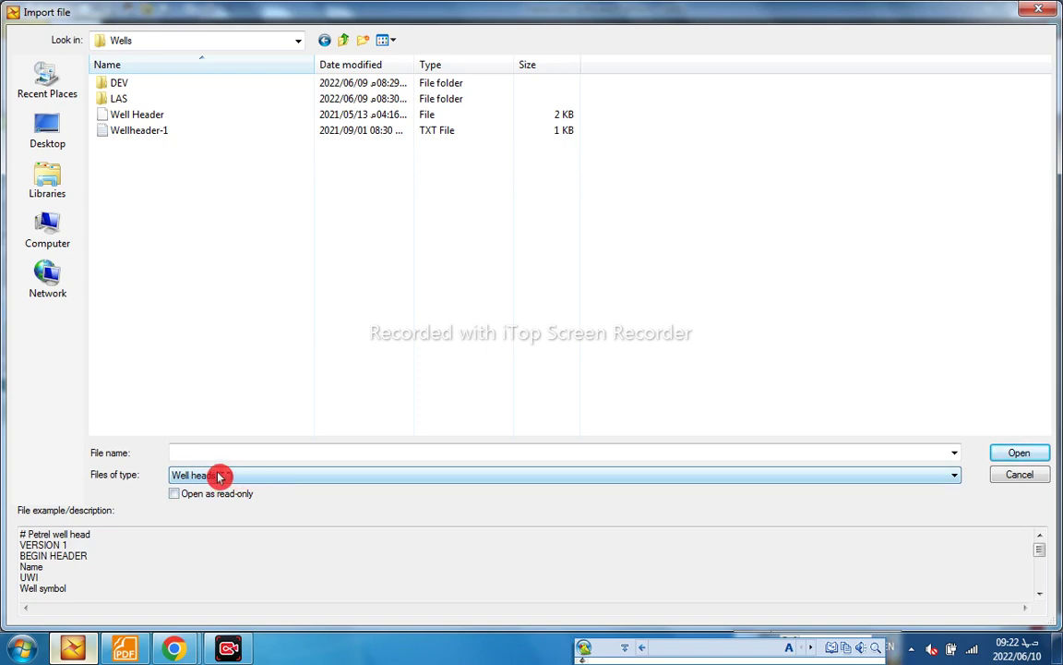
click(151, 115)
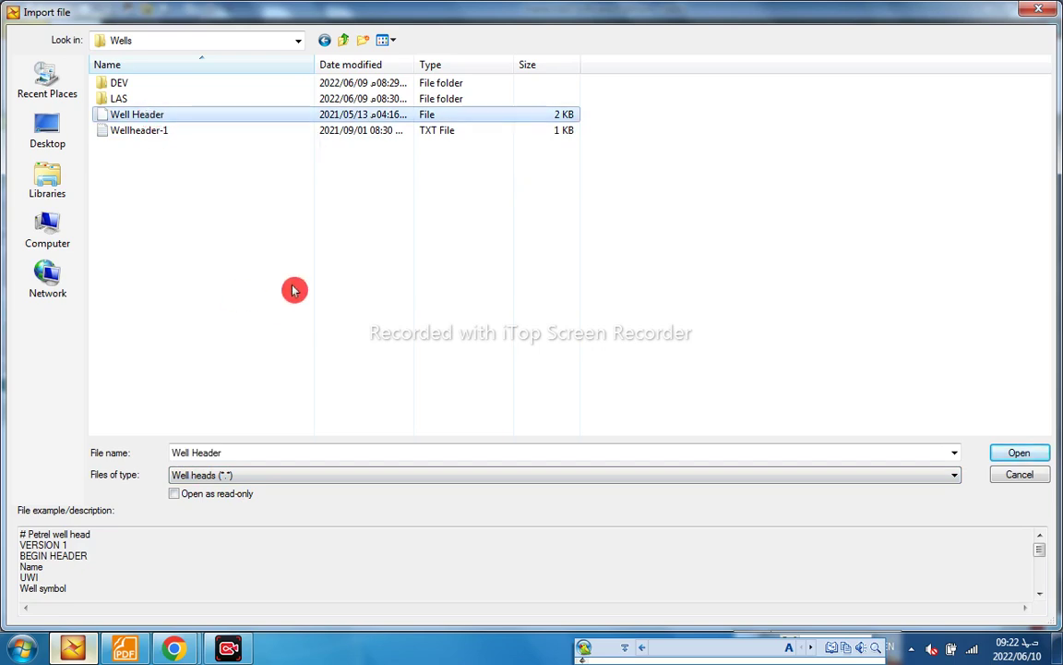
click(1022, 455)
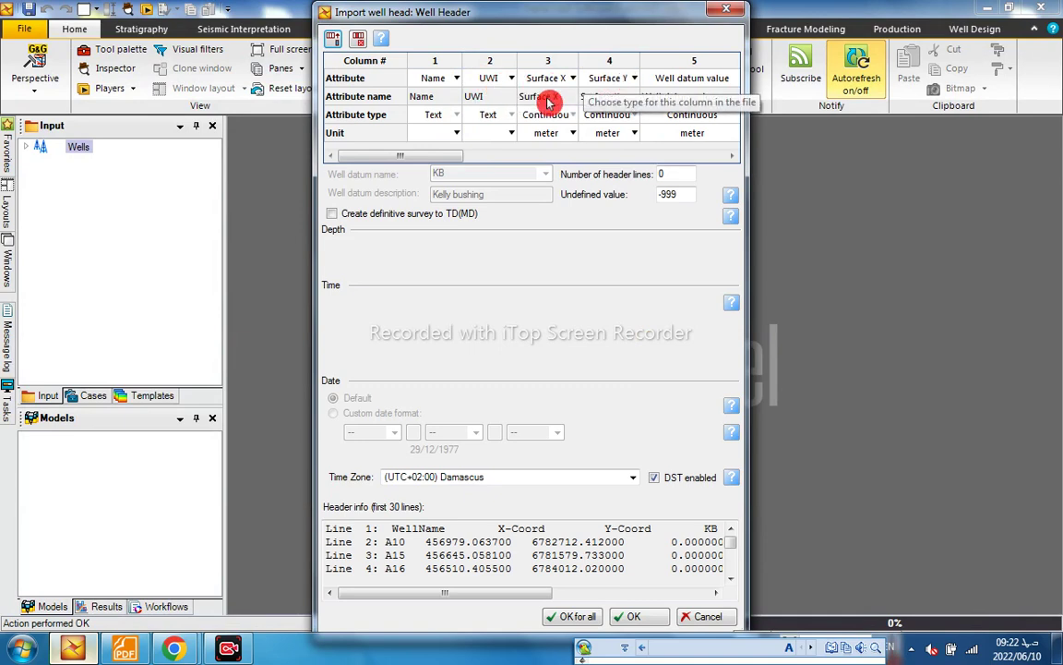
Delete the UWI column from the well head import table to match the columns in the file header
drag(443, 156, 407, 152)
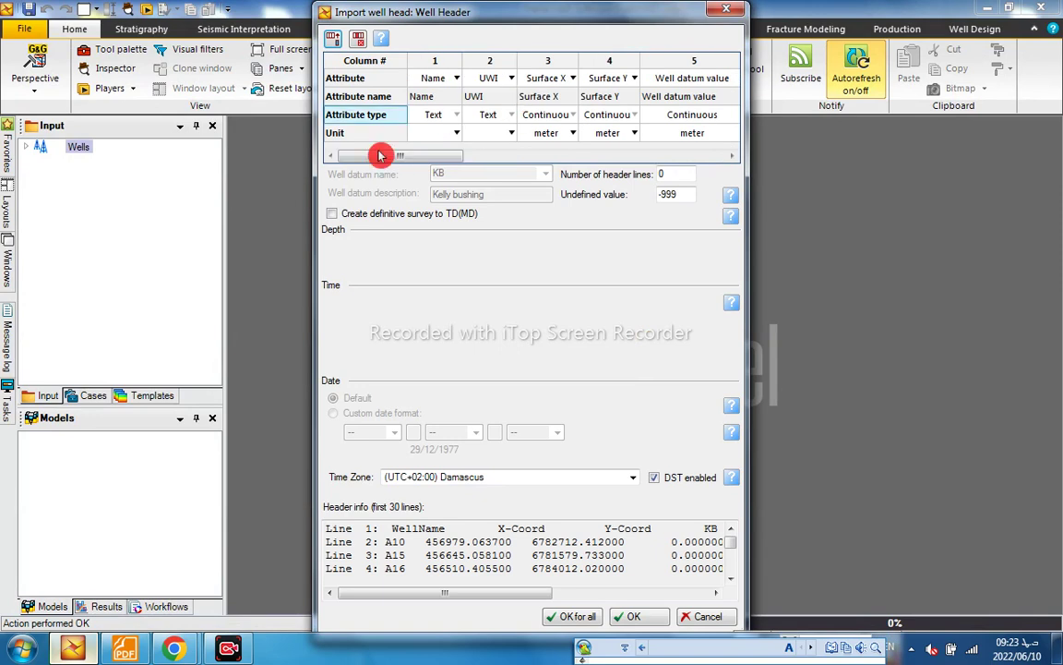
drag(509, 5, 565, 13)
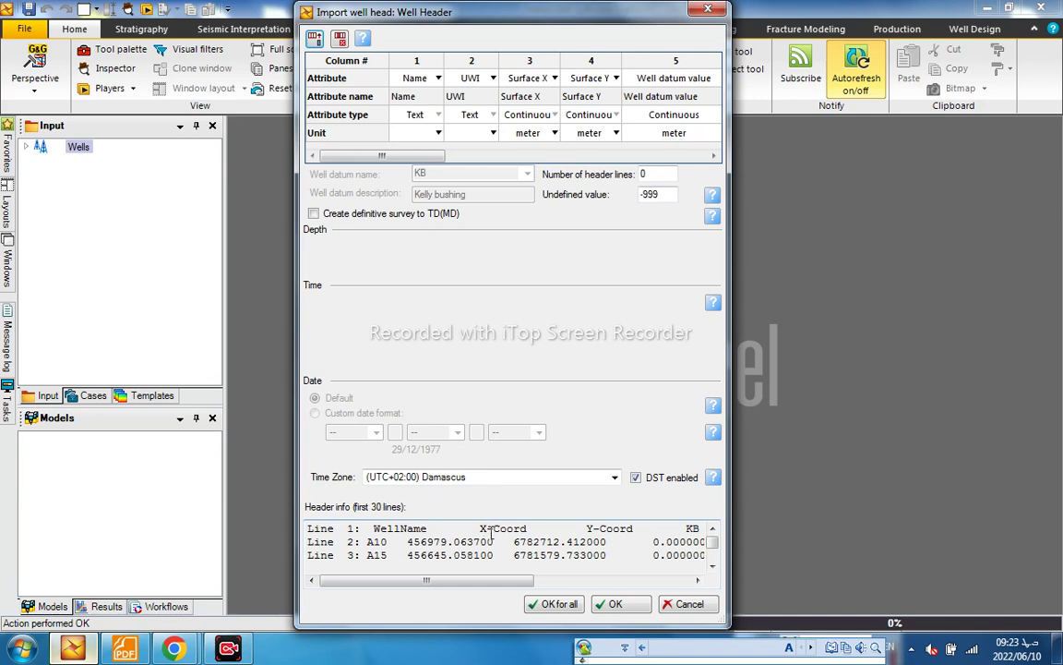
click(469, 60)
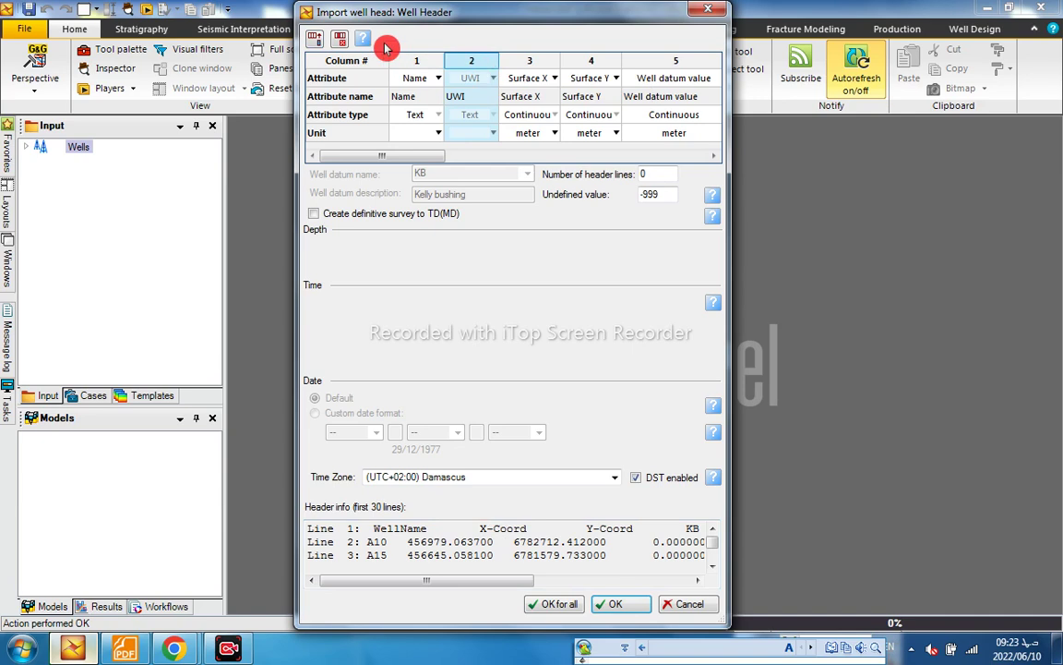
click(341, 45)
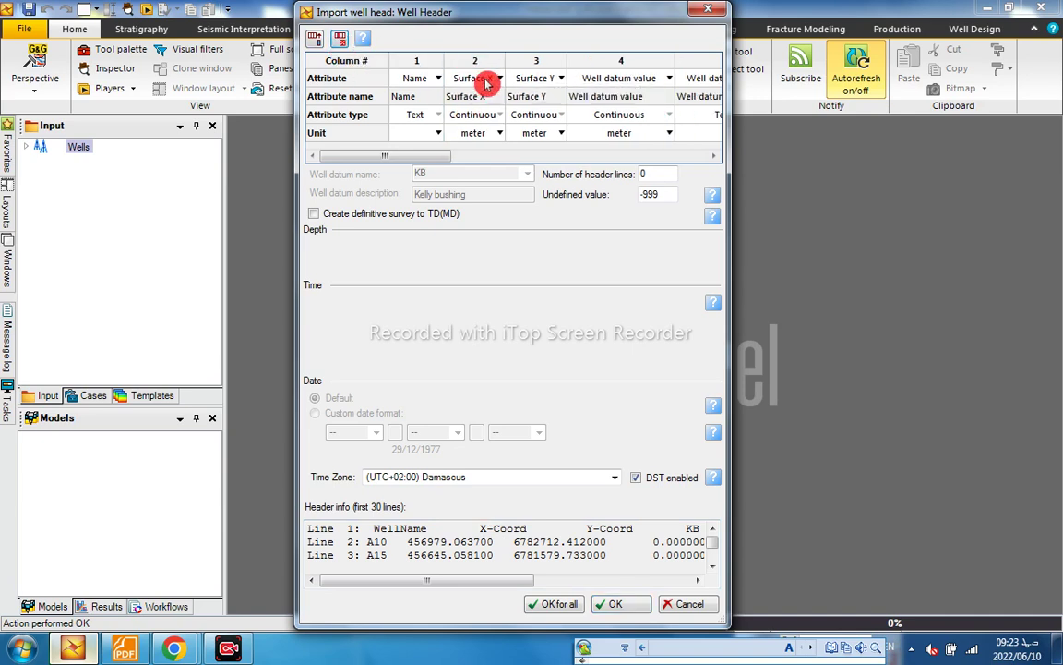
double_click(492, 527)
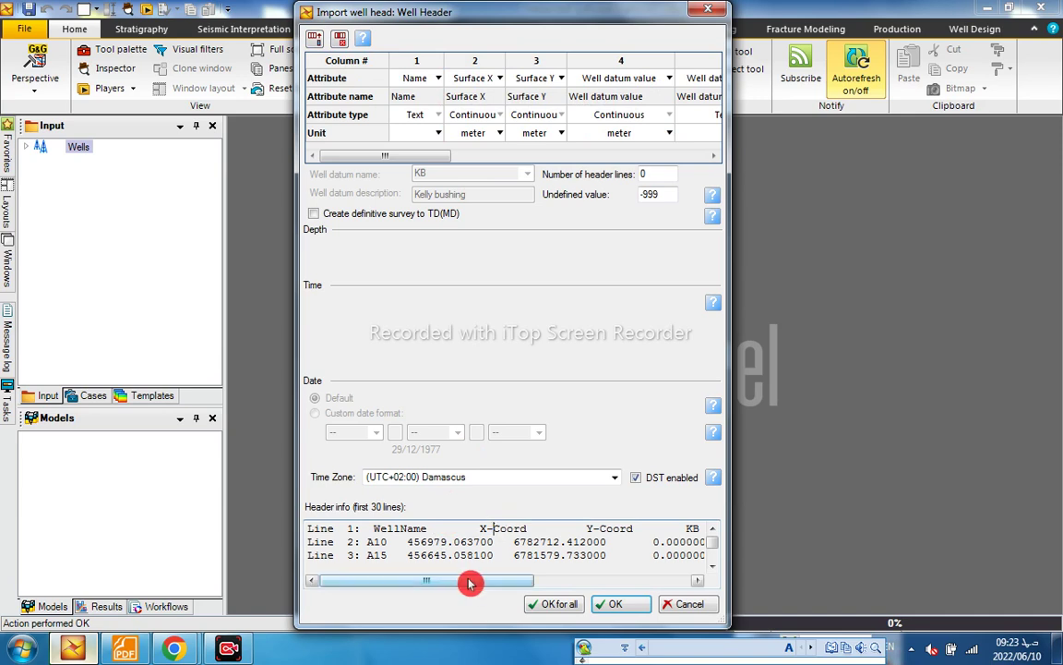
Examine the file's header columns against the import table, including the attribute options offered for column 4
drag(476, 583, 529, 582)
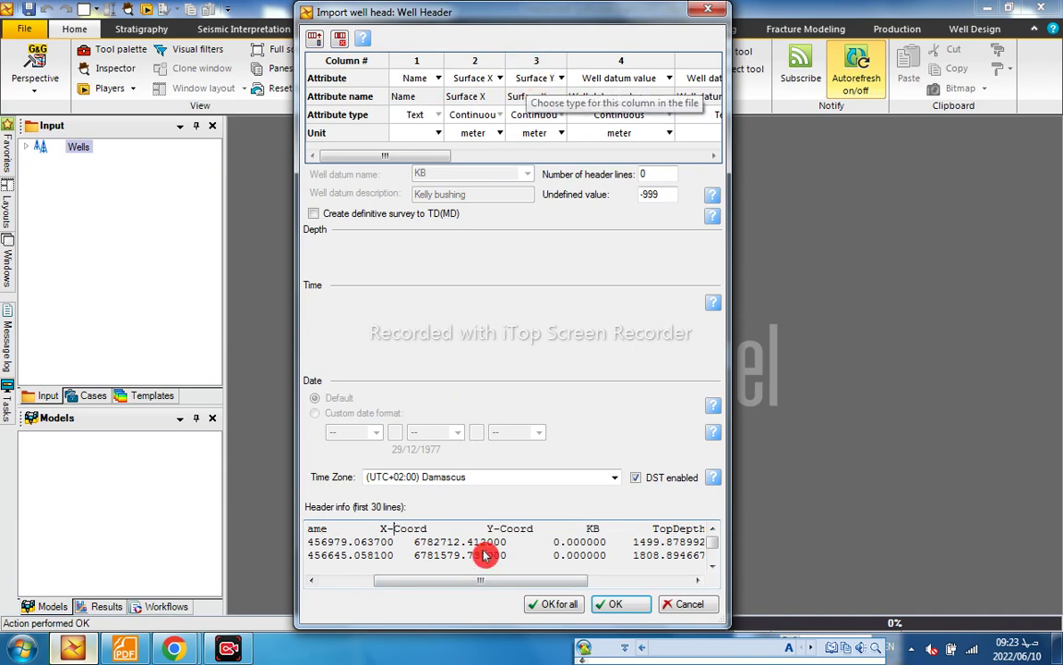
drag(499, 581, 527, 581)
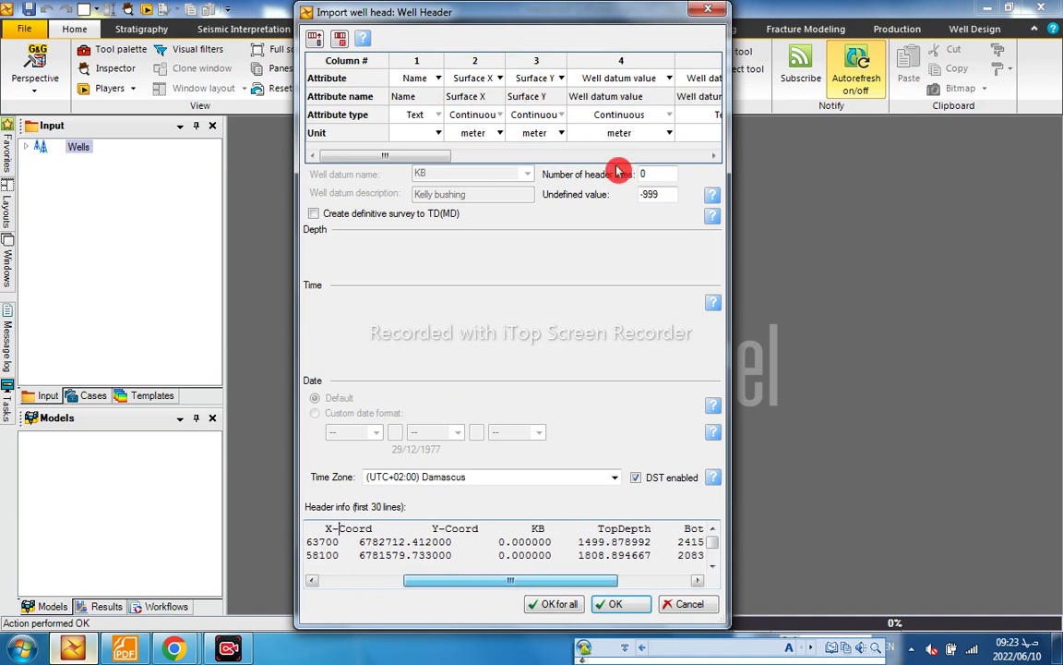
click(471, 156)
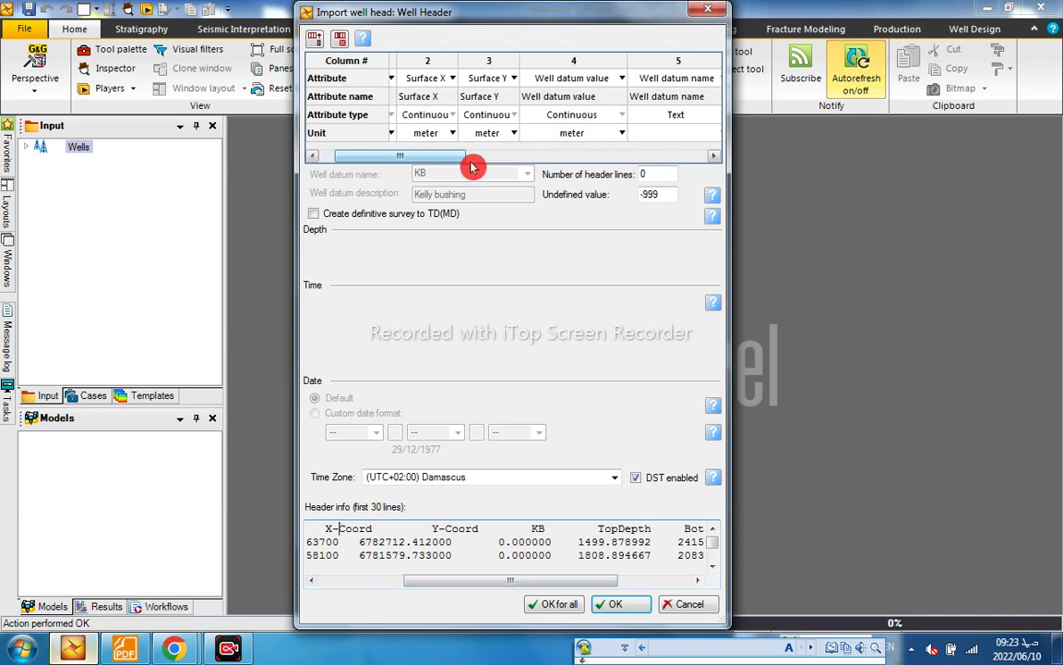
scroll(520, 92, right, 1)
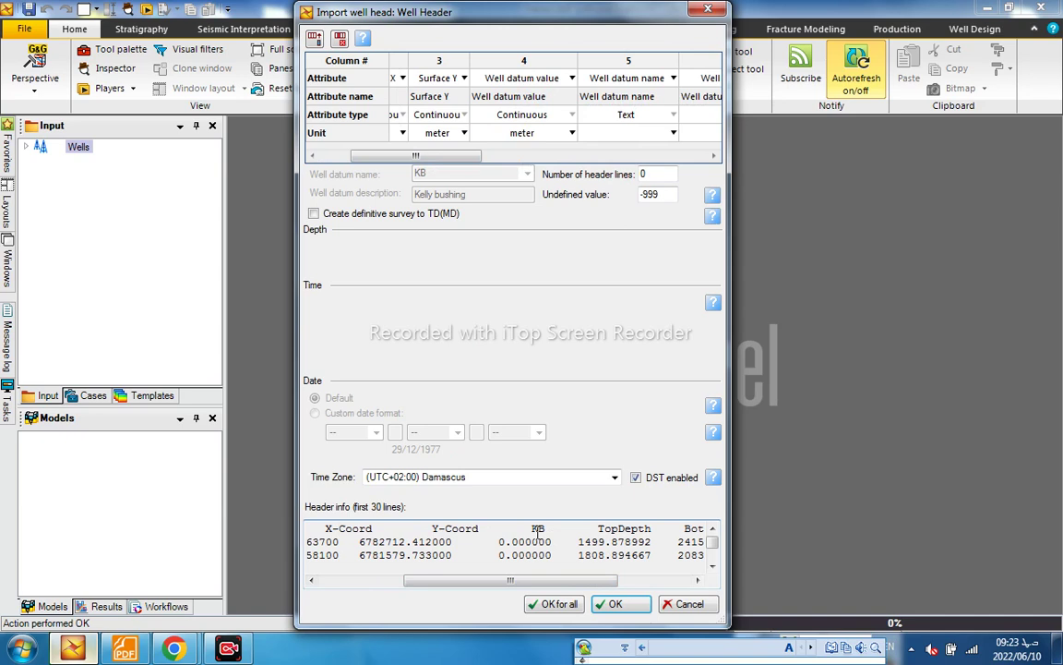
click(535, 79)
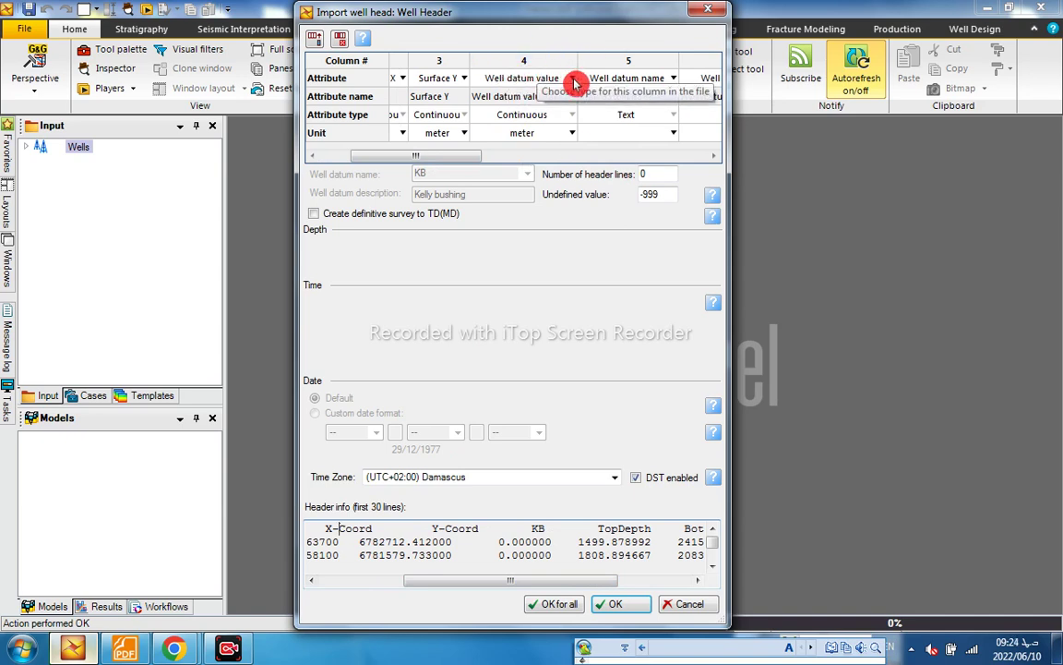
click(573, 80)
click(573, 80)
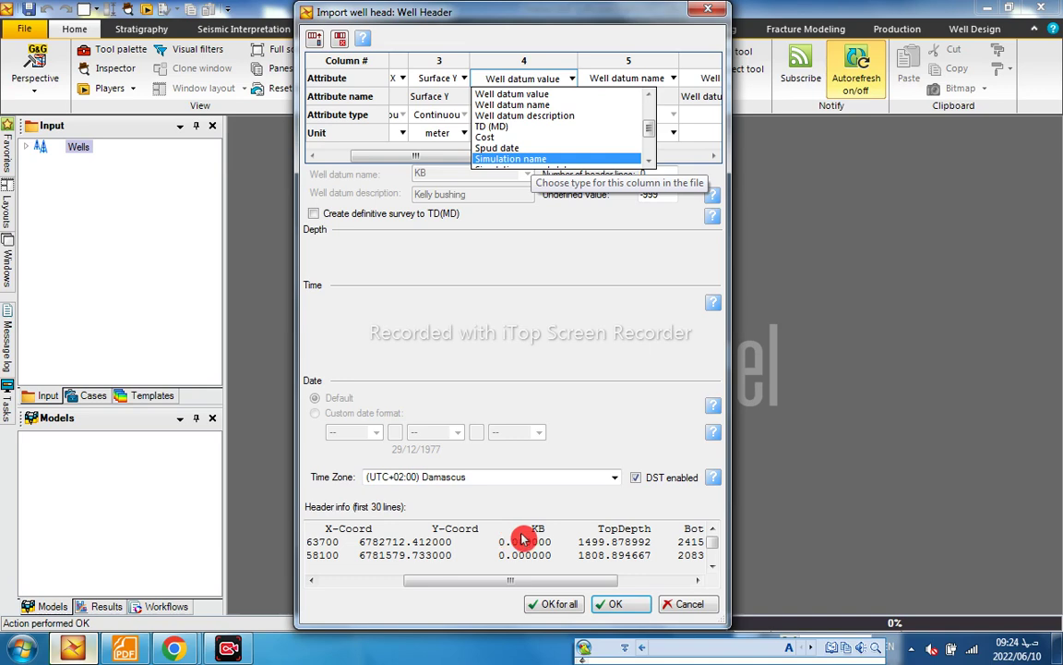
scroll(532, 116, down, 1)
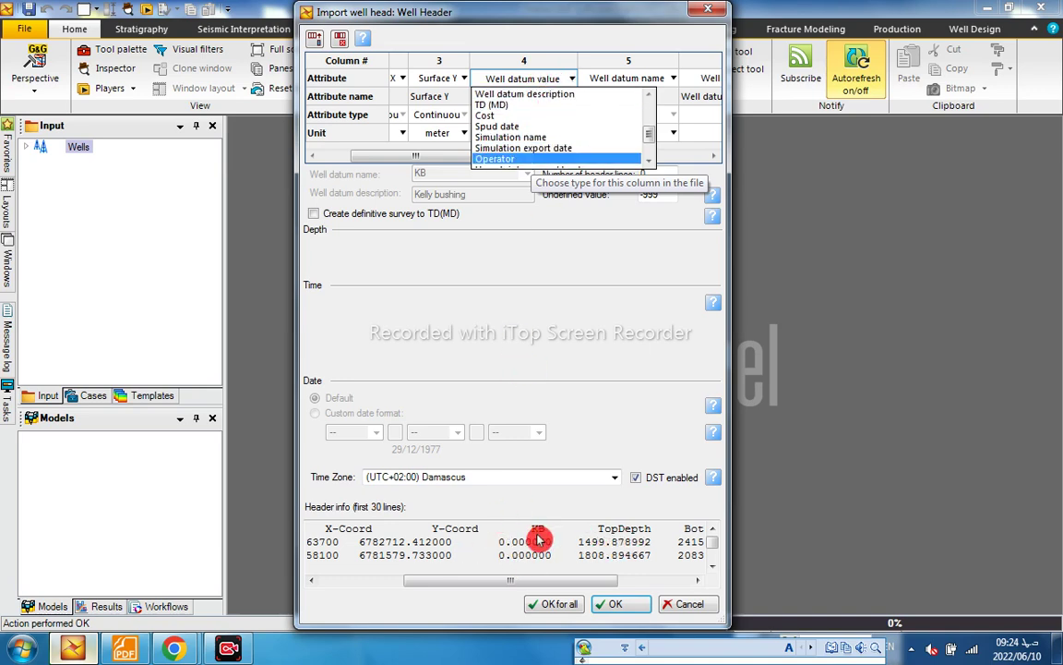
scroll(550, 109, down, 1)
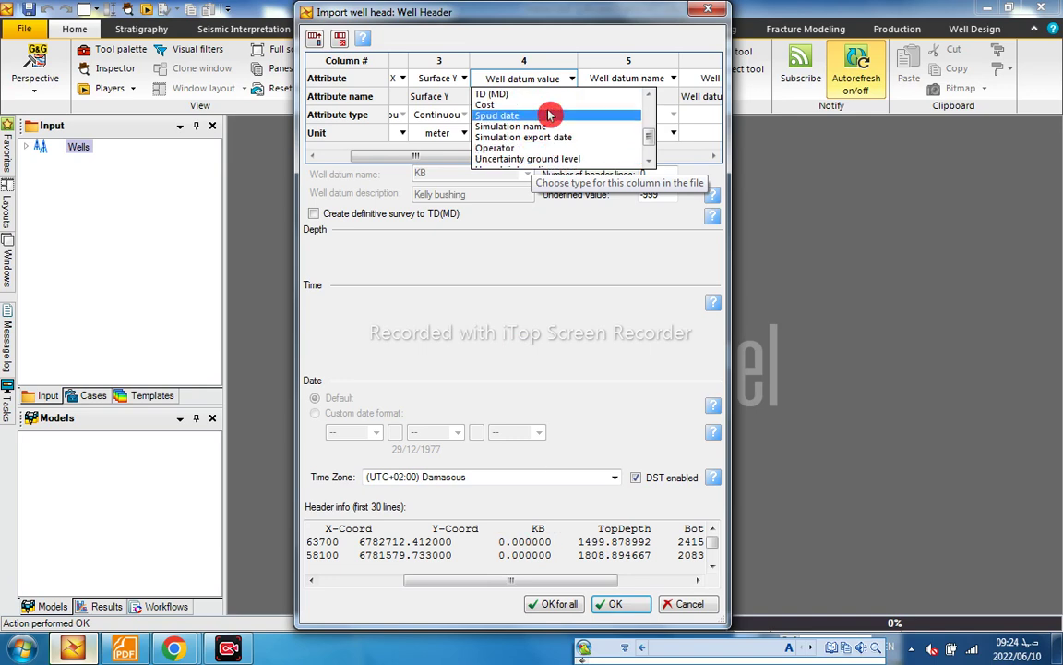
click(542, 62)
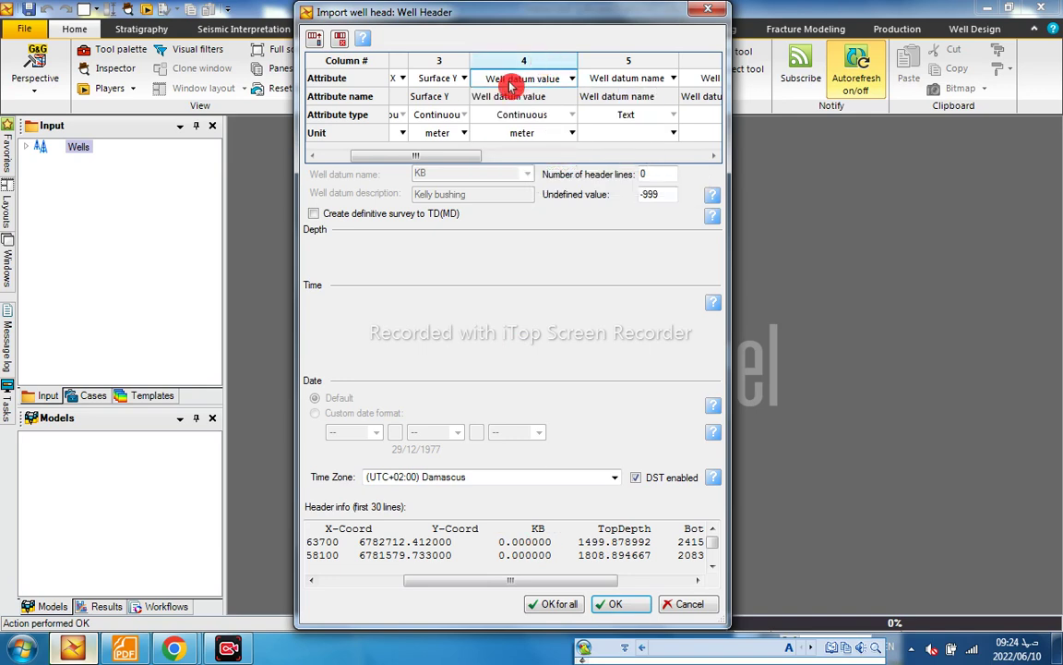
Set the attribute of column 4 to User and name it KB, copying the name from the file's header line
click(573, 82)
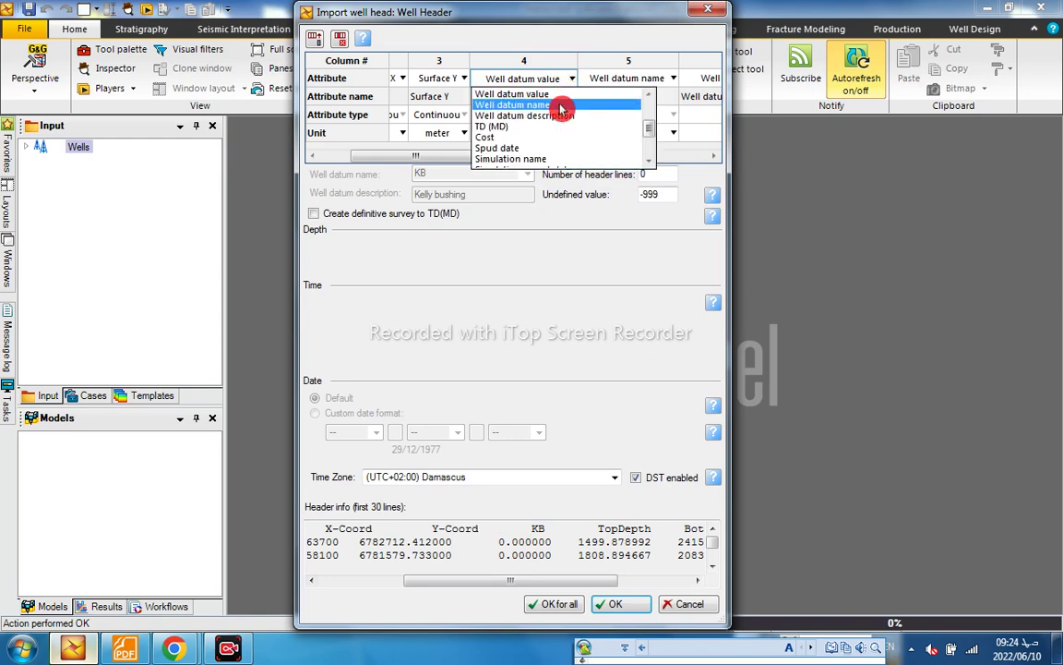
scroll(561, 101, down, 2)
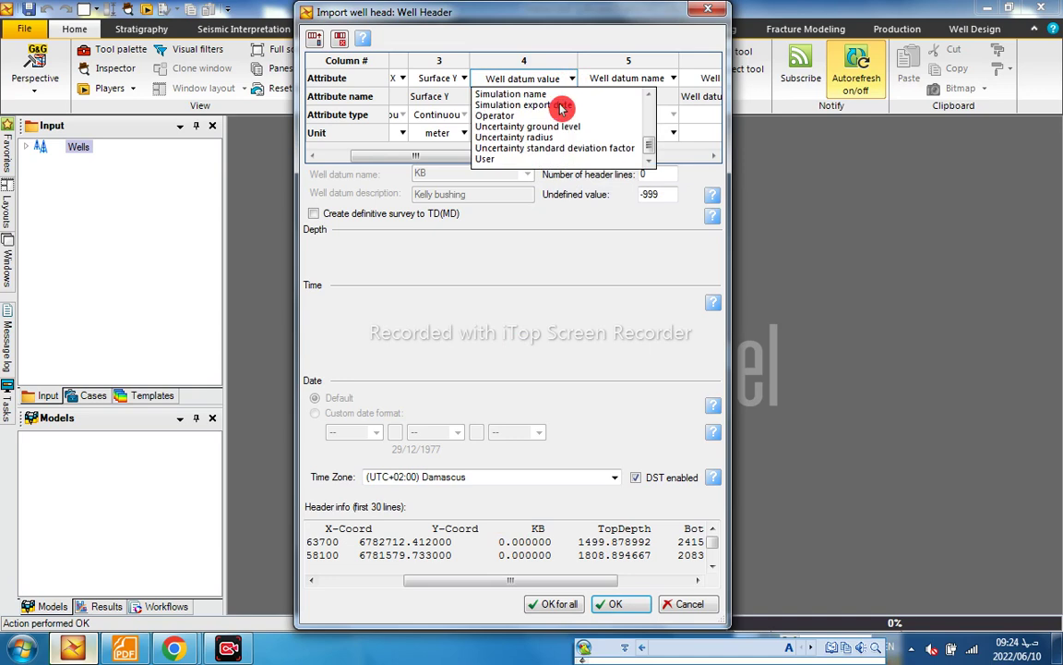
scroll(558, 113, up, 3)
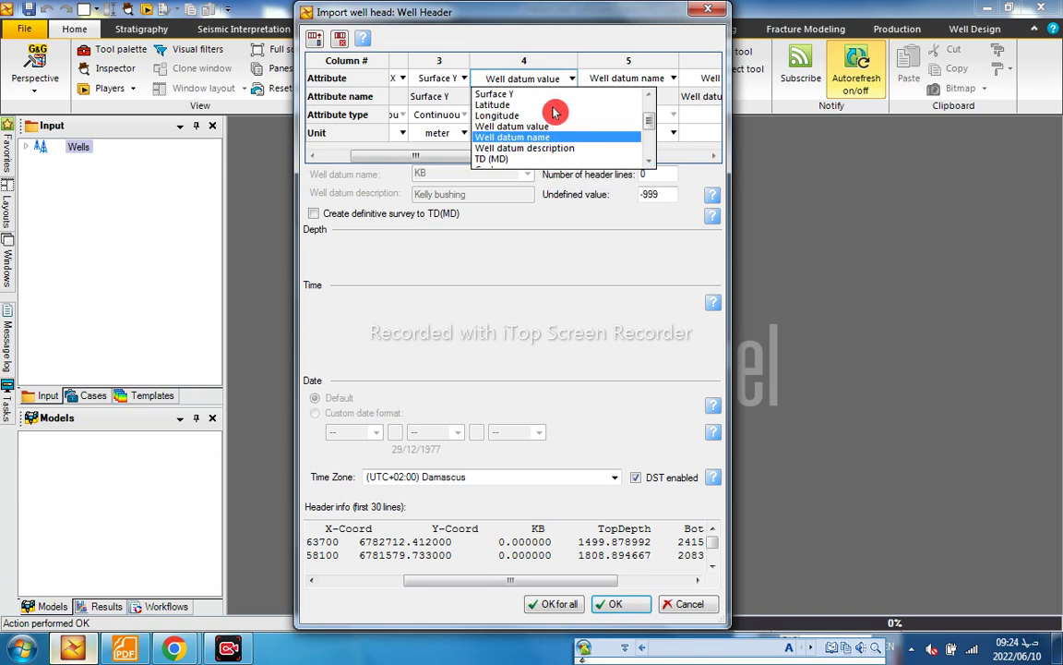
scroll(550, 116, down, 3)
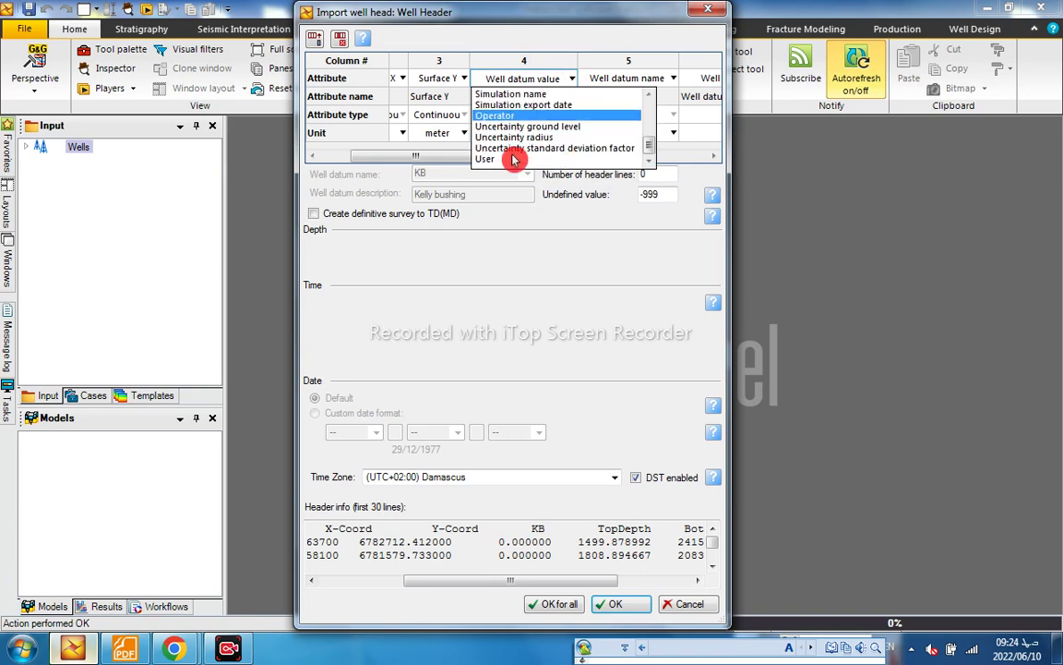
click(514, 159)
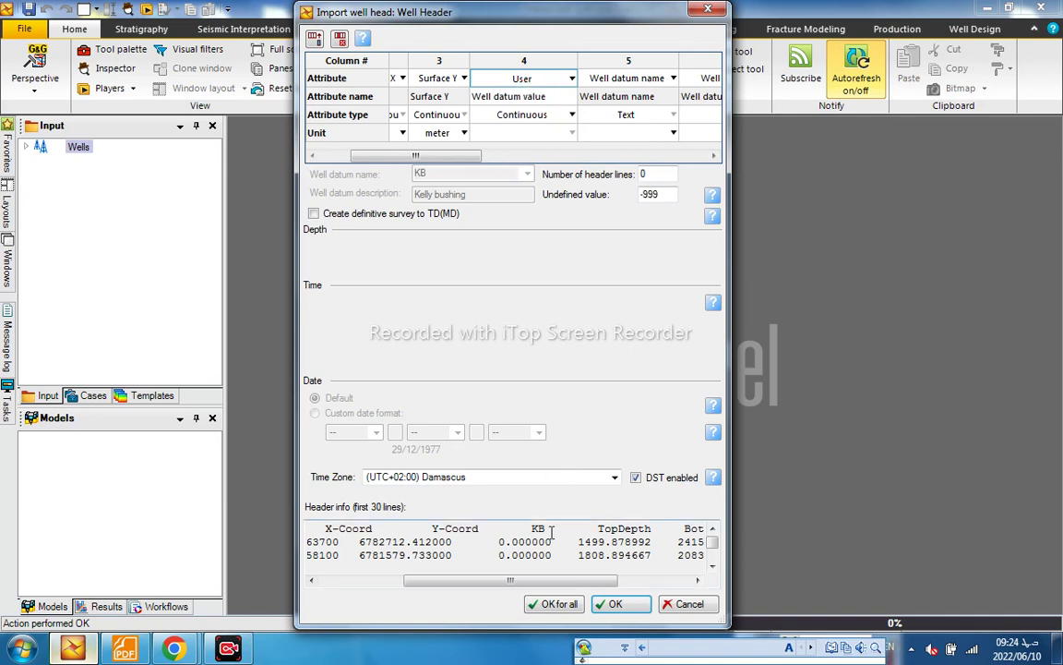
drag(552, 525, 532, 525)
key(ctrl+c)
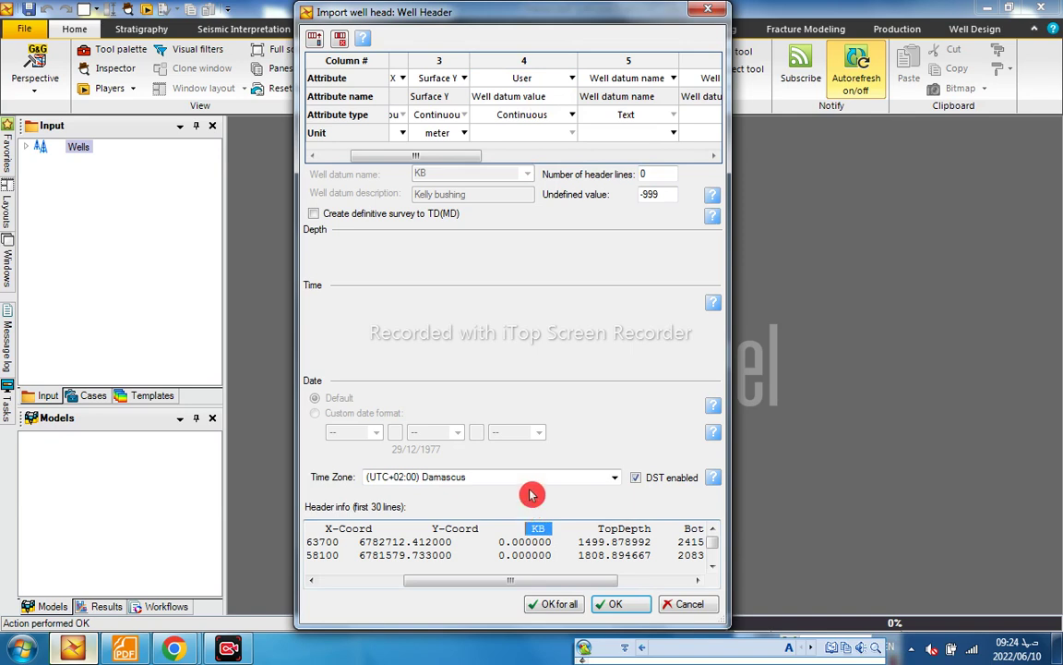
double_click(560, 103)
key(ctrl+v)
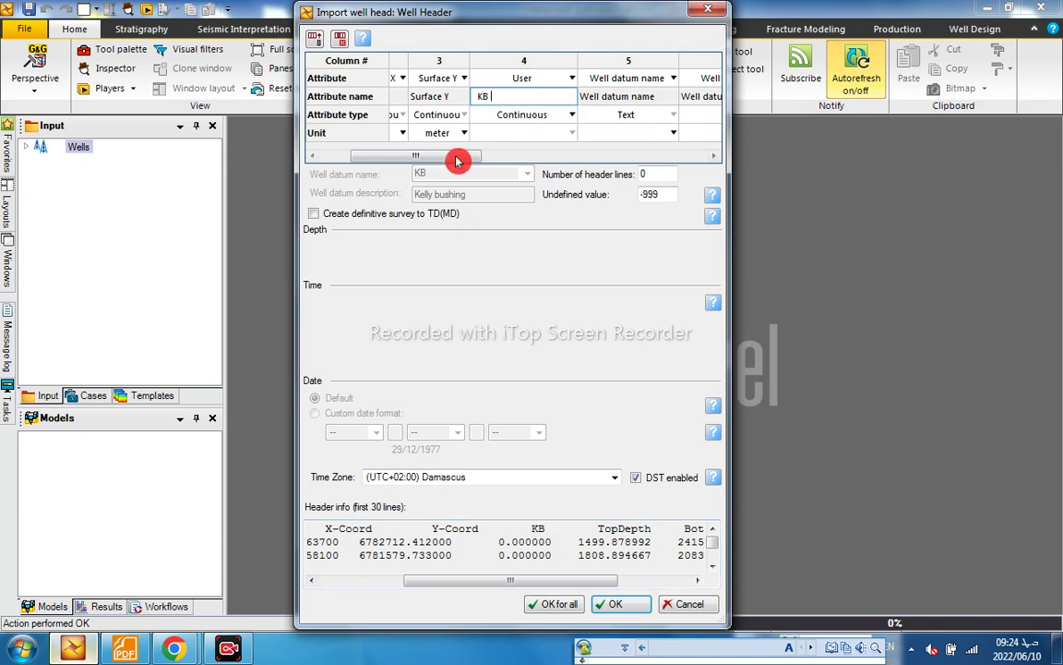
Set the attribute of column 5 to User and name it TopDepth, as in the file's header line
drag(467, 157, 518, 159)
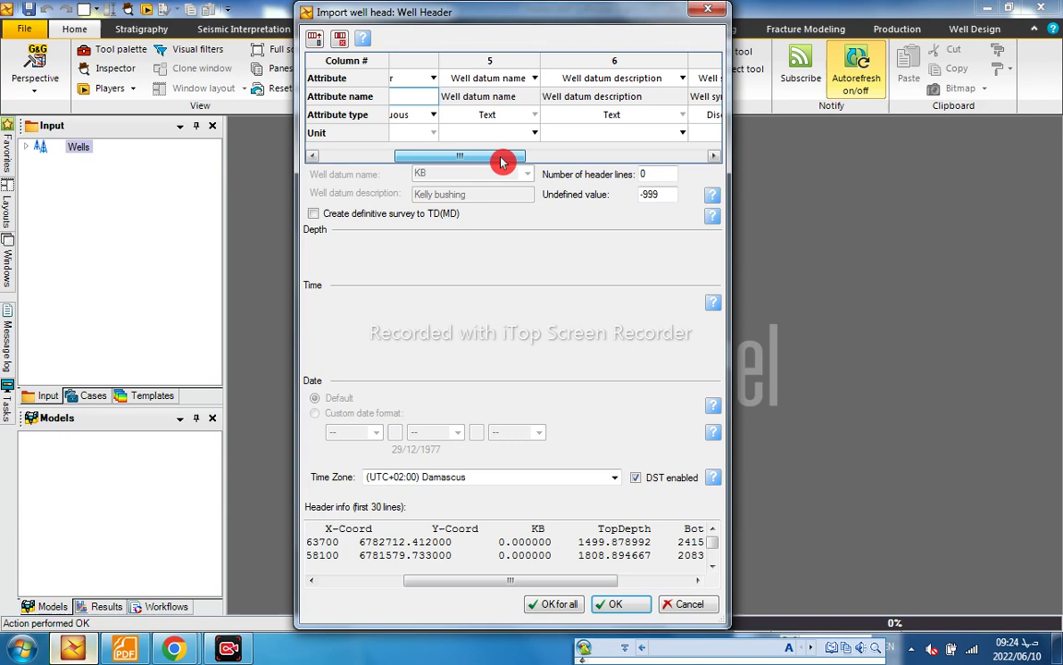
drag(567, 580, 643, 589)
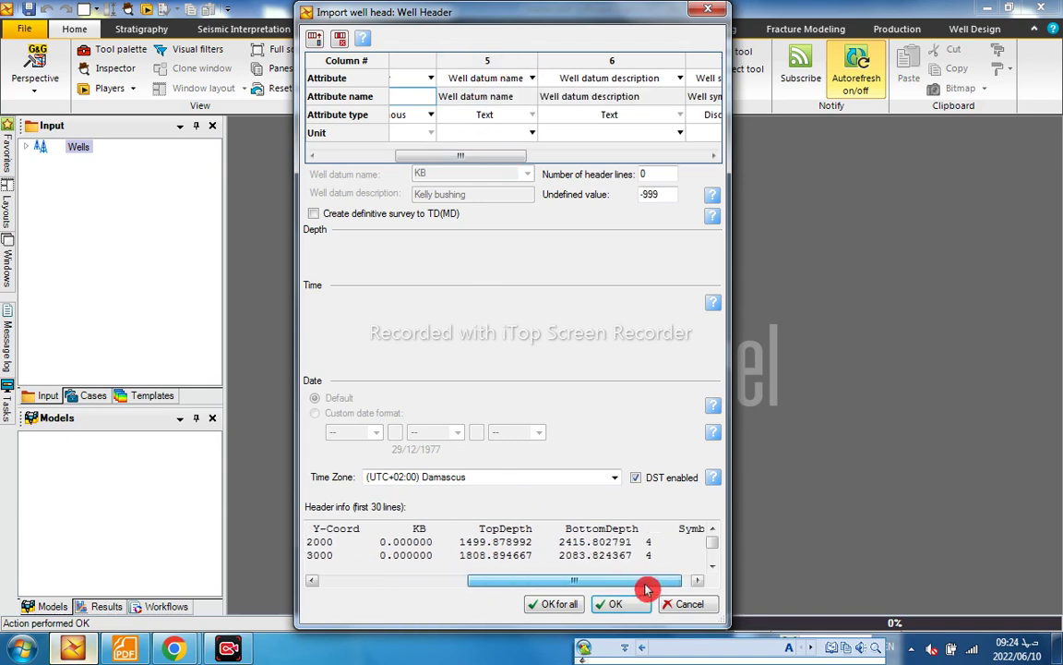
click(532, 79)
scroll(498, 139, down, 2)
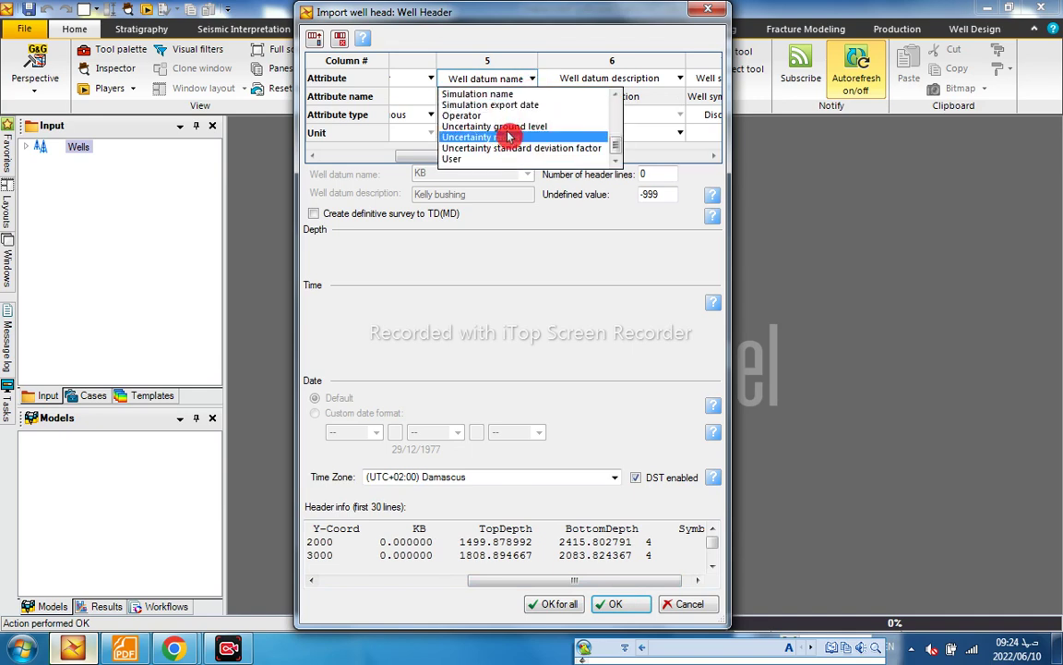
click(487, 159)
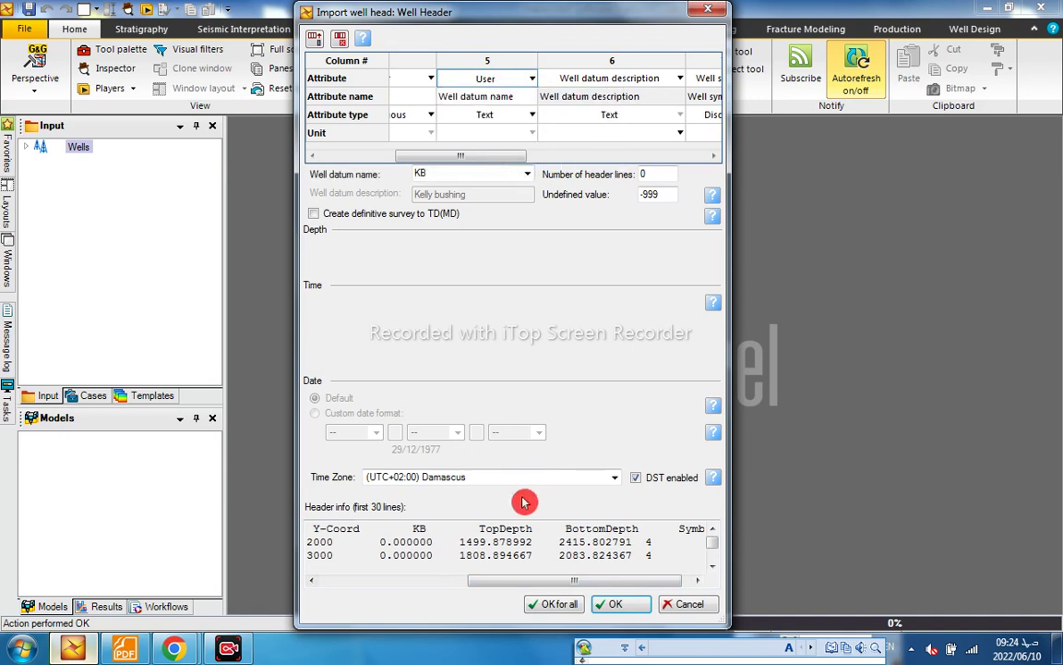
drag(533, 528, 496, 528)
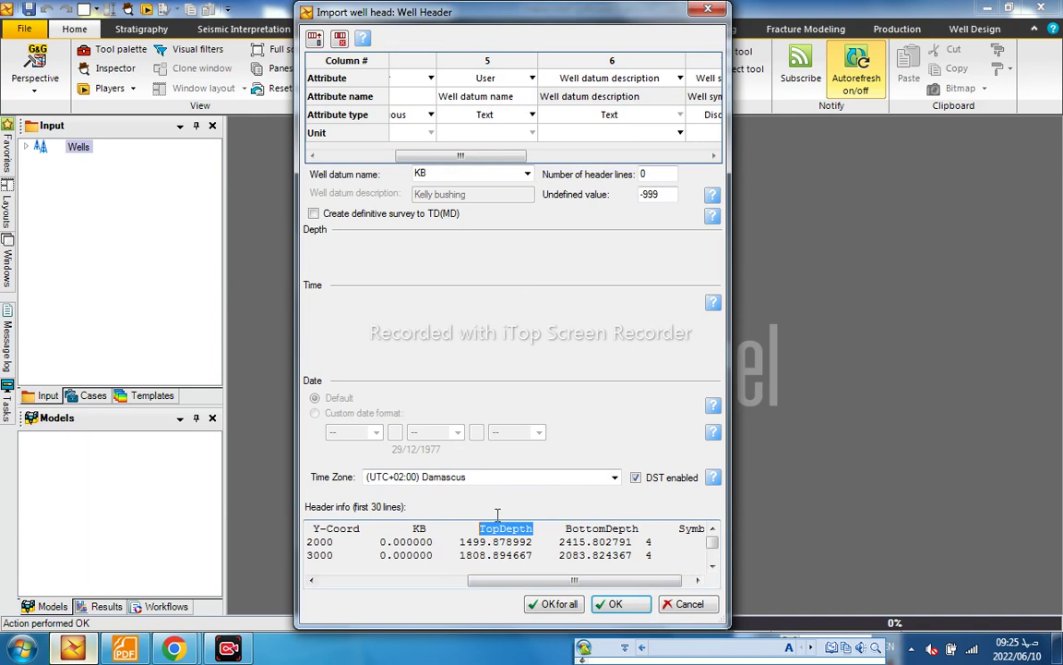
click(493, 100)
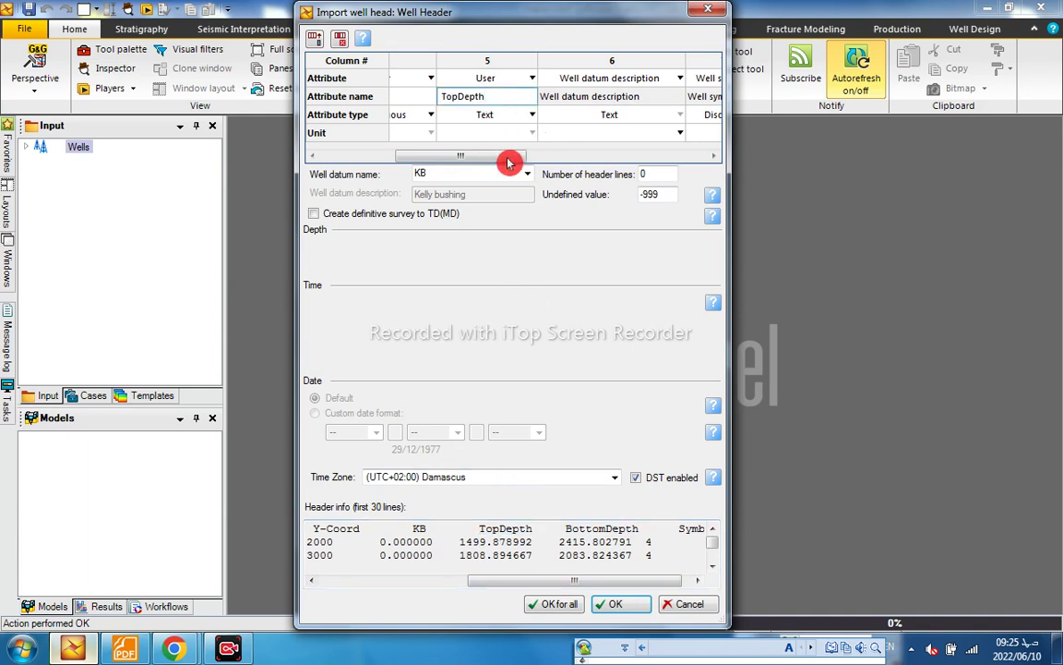
Set the attribute of column 6 to User and name it BottomDepth, as in the file's header line
drag(507, 157, 600, 209)
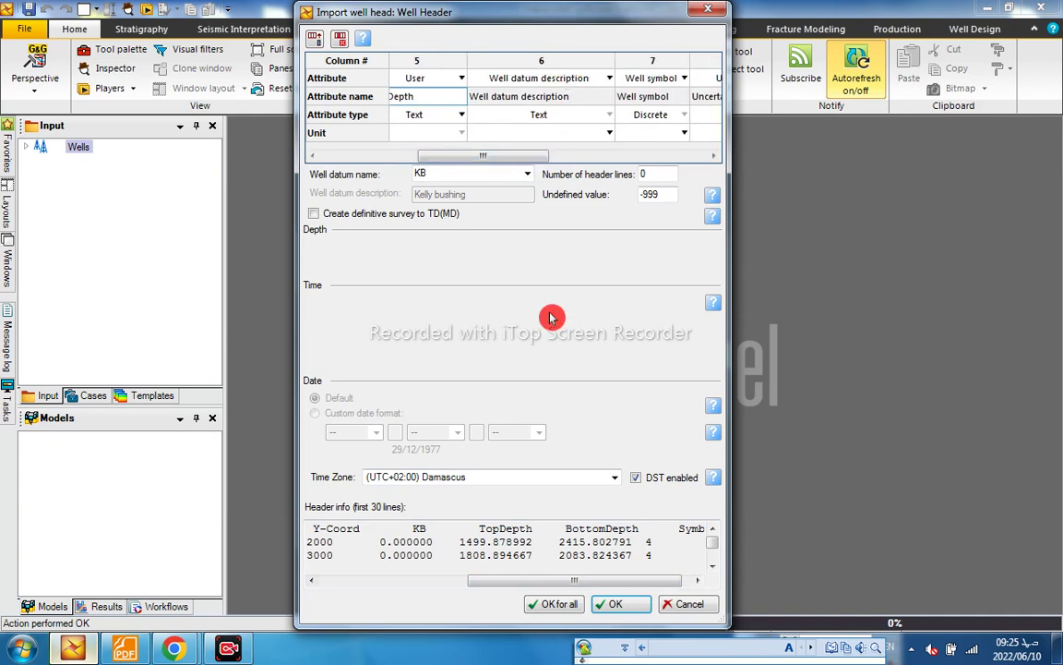
drag(550, 583, 557, 582)
click(609, 81)
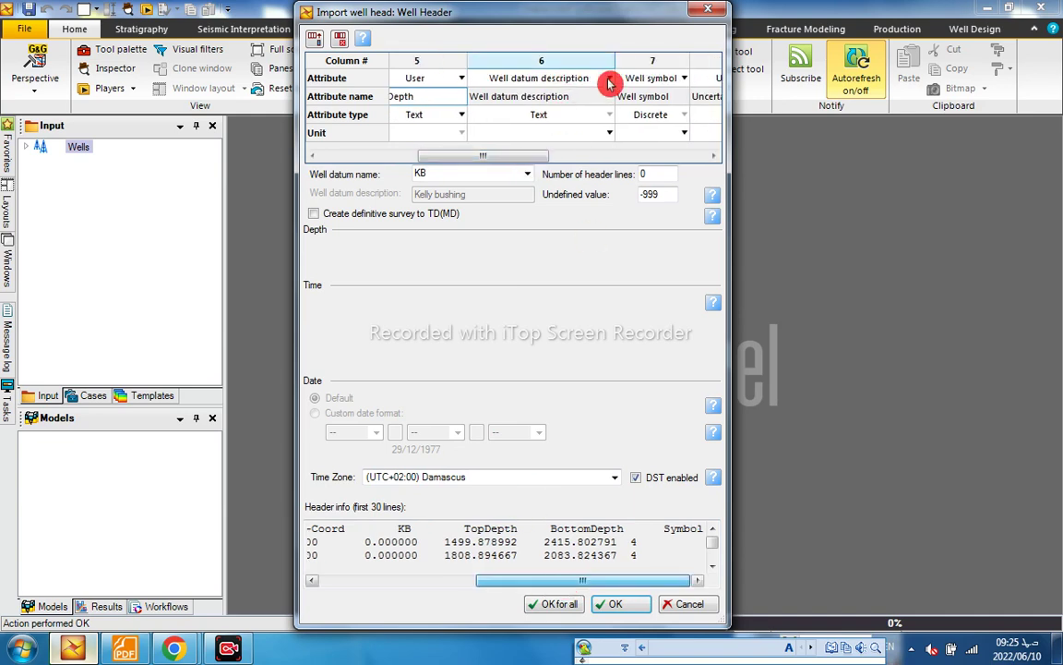
click(609, 81)
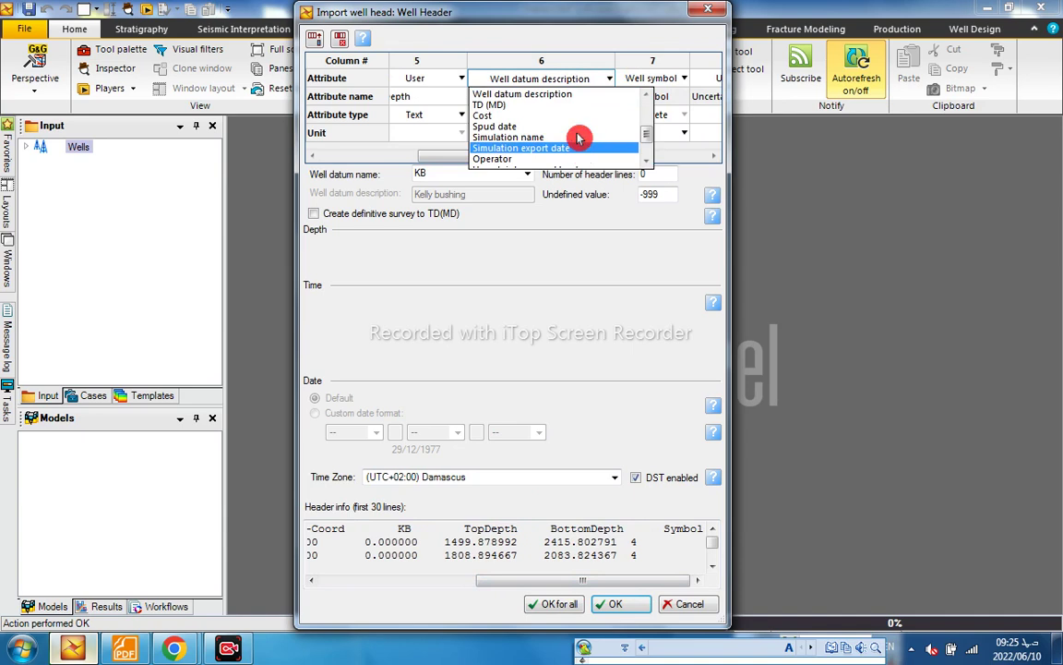
scroll(577, 146, down, 2)
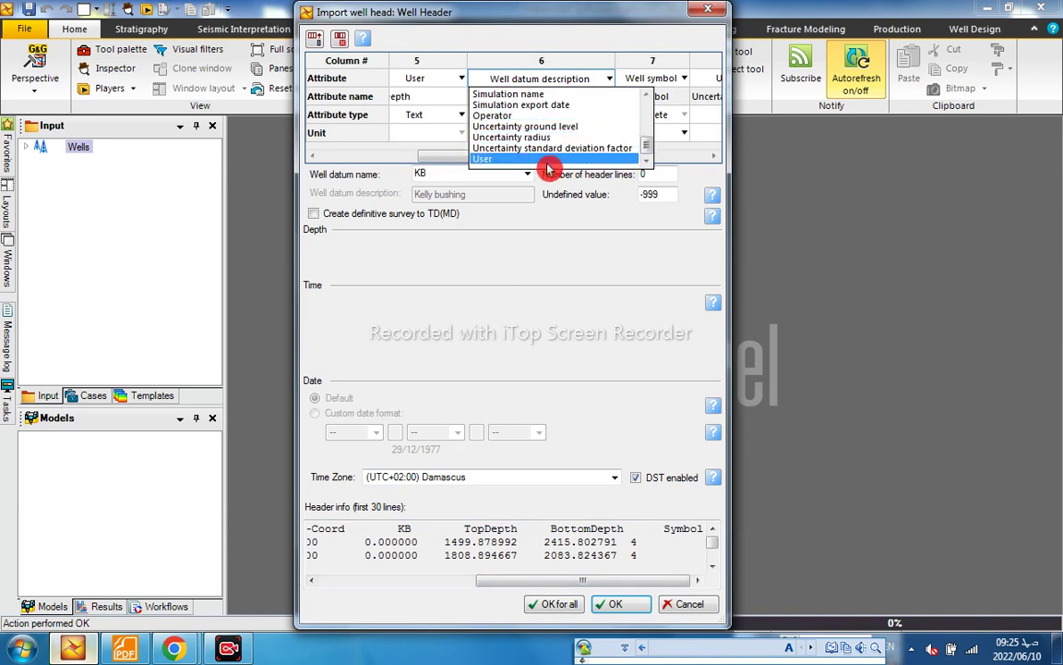
scroll(549, 152, up, 2)
scroll(543, 102, up, 3)
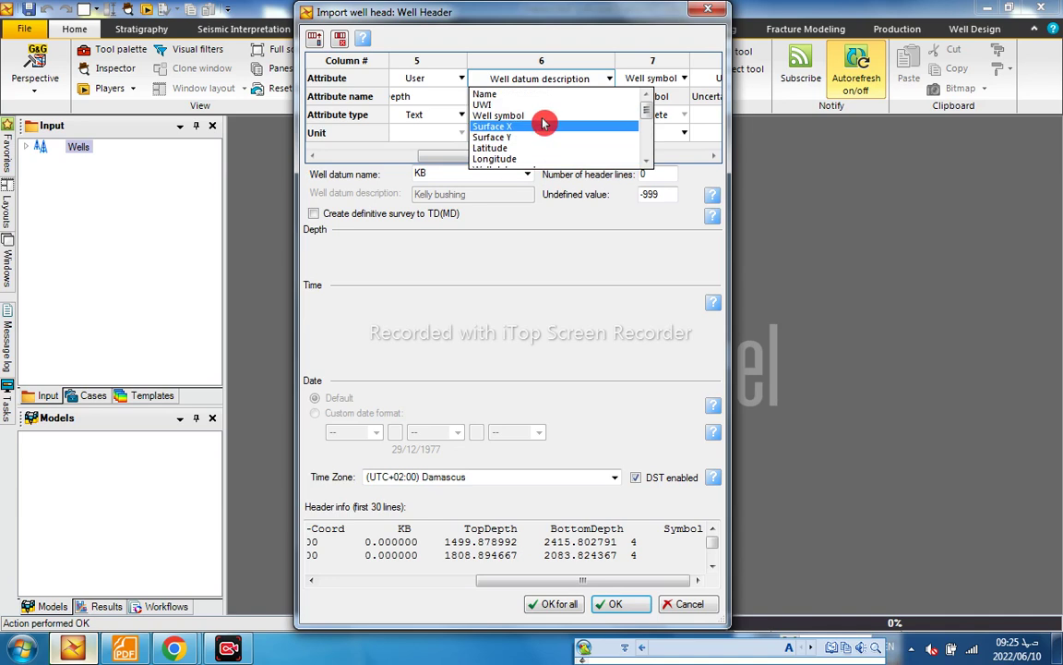
scroll(543, 126, down, 5)
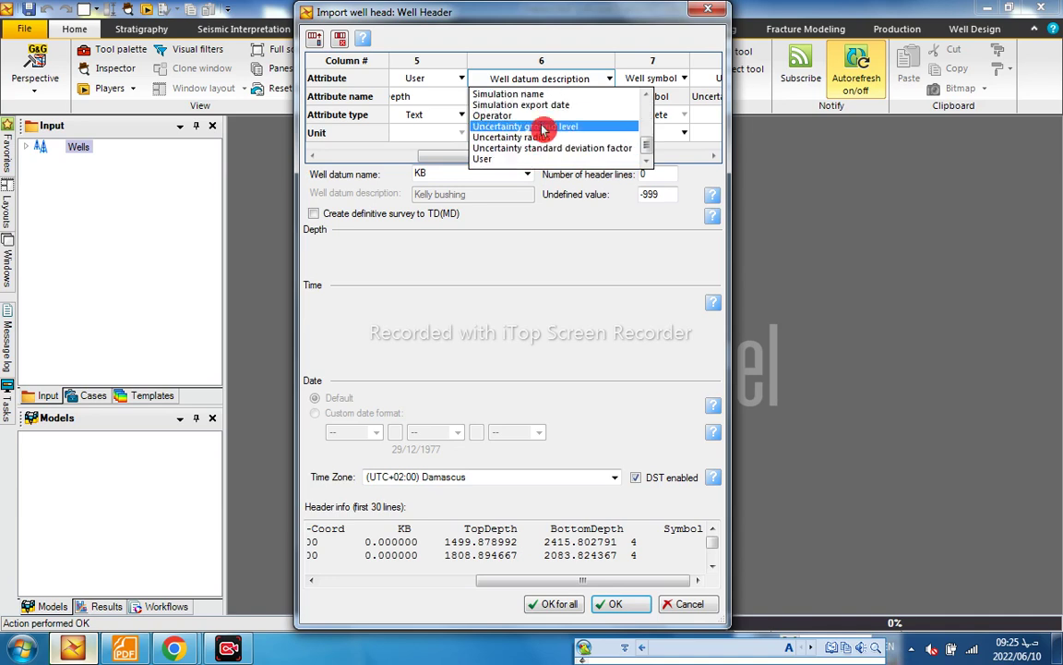
click(508, 164)
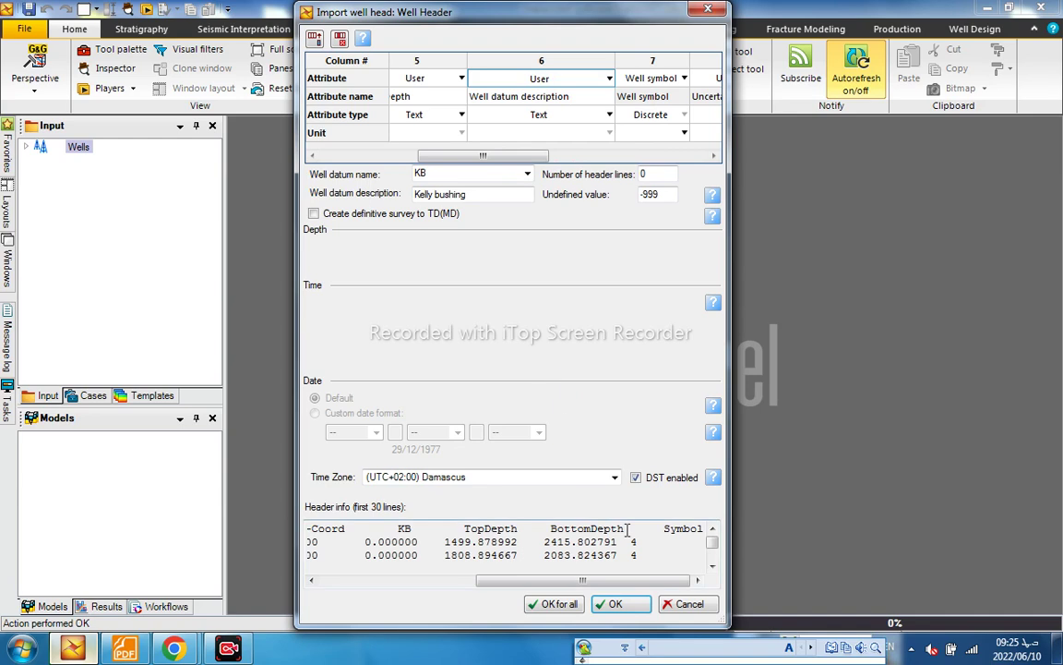
drag(628, 528, 591, 528)
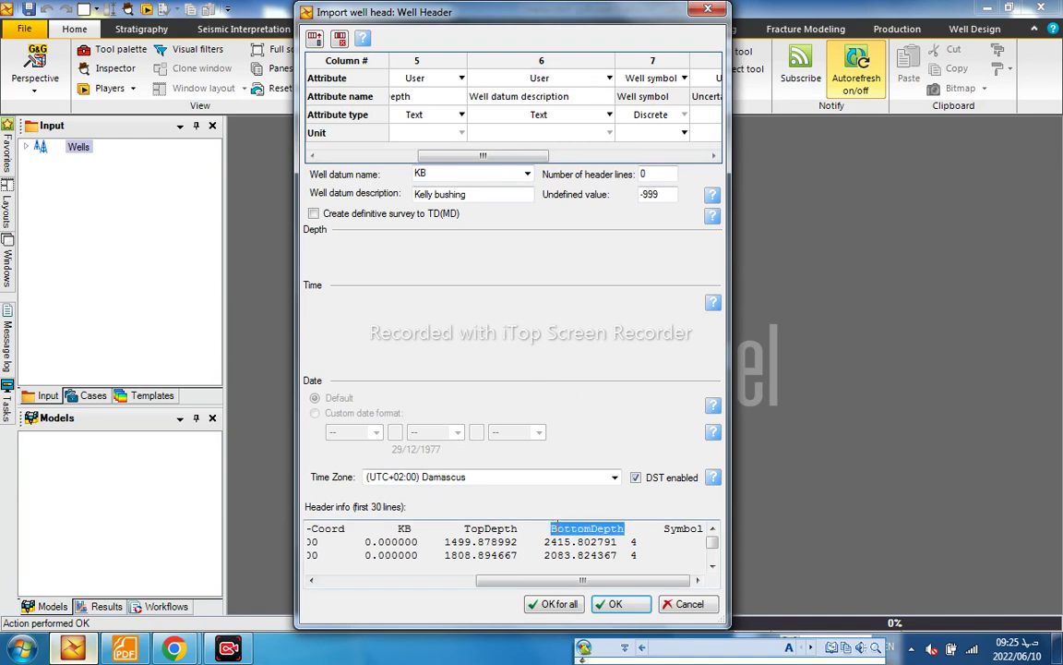
click(573, 100)
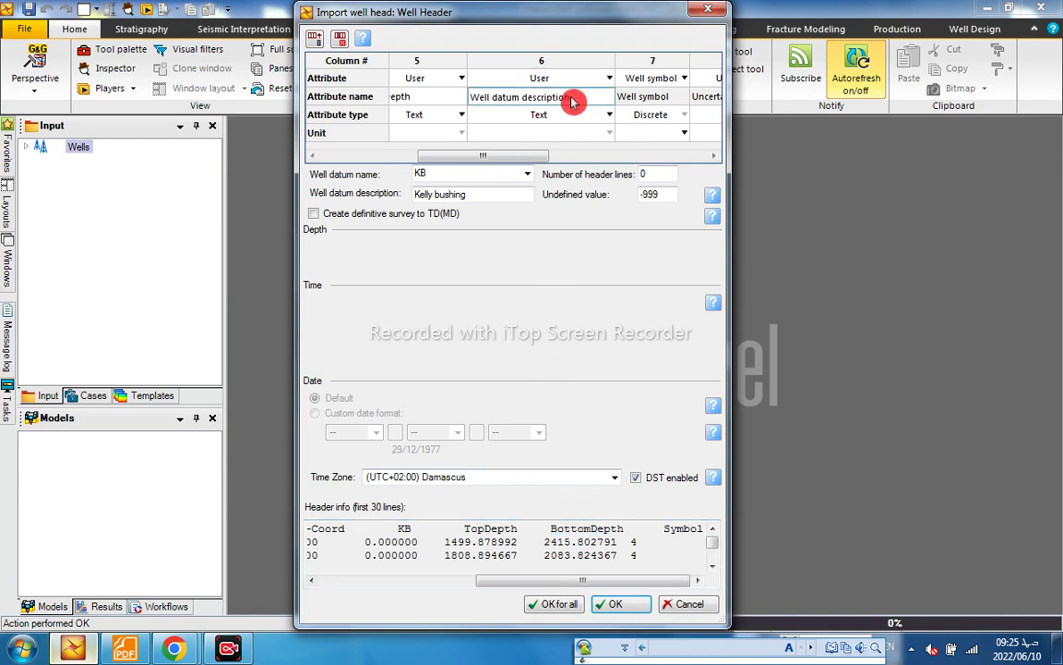
text(BottomDepth)
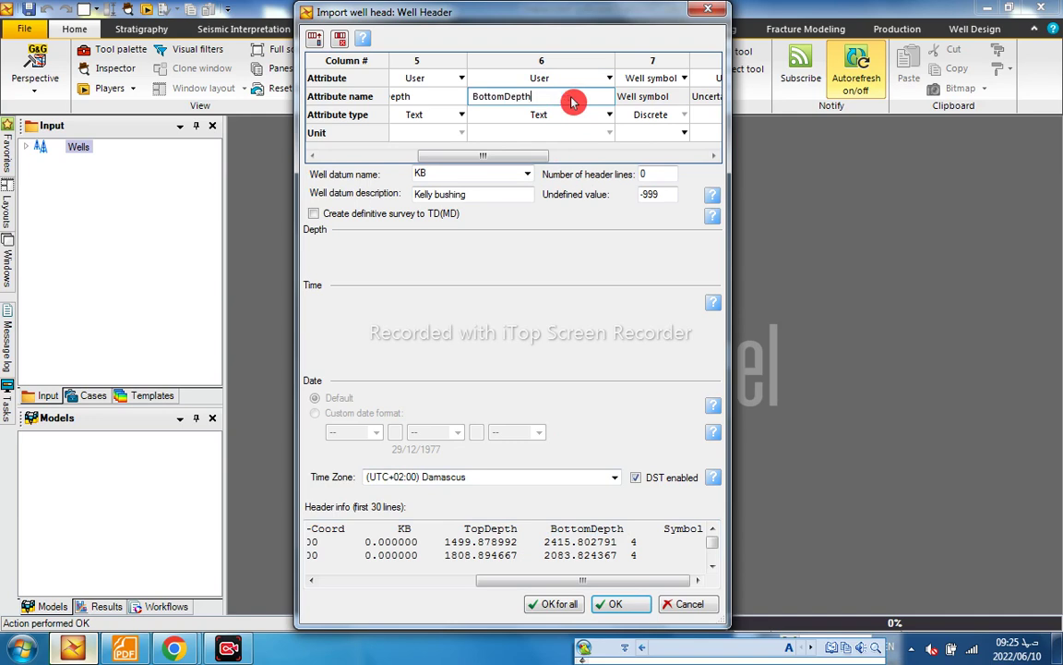
Delete columns 8 to 10, the three uncertainty attributes, from the import table so that Well symbol is the last column
click(535, 160)
drag(531, 161, 577, 78)
drag(578, 582, 622, 581)
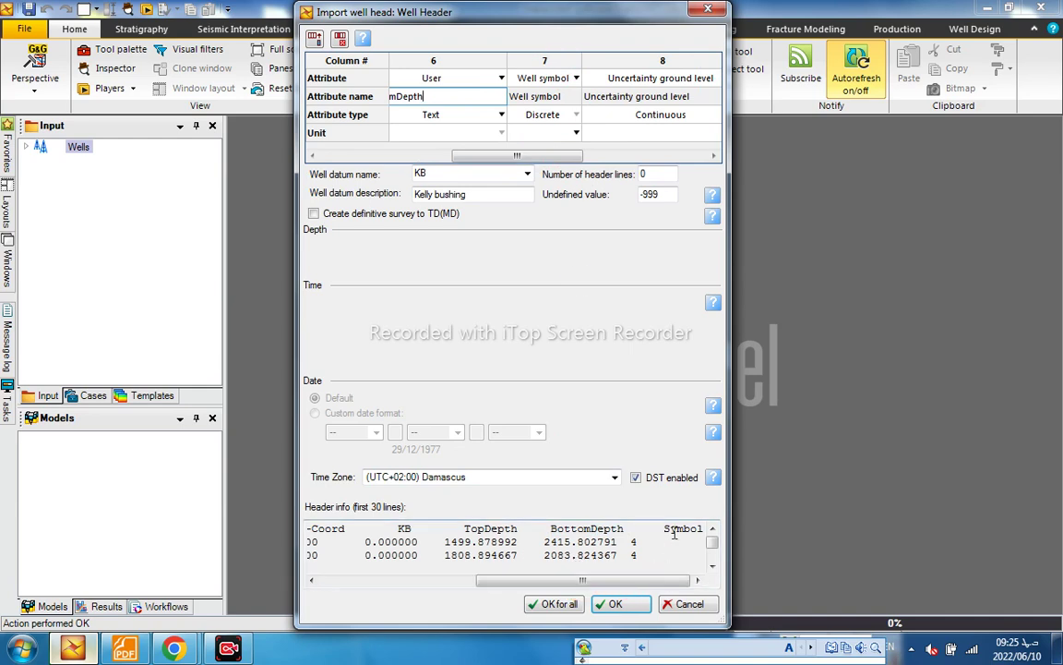
drag(496, 165, 599, 162)
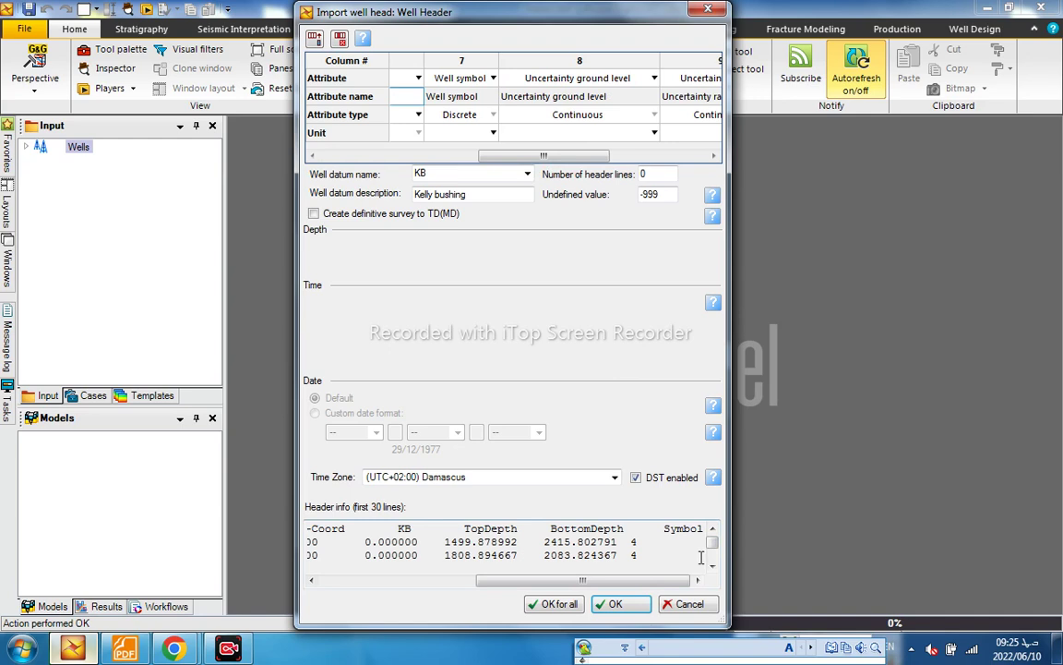
click(546, 65)
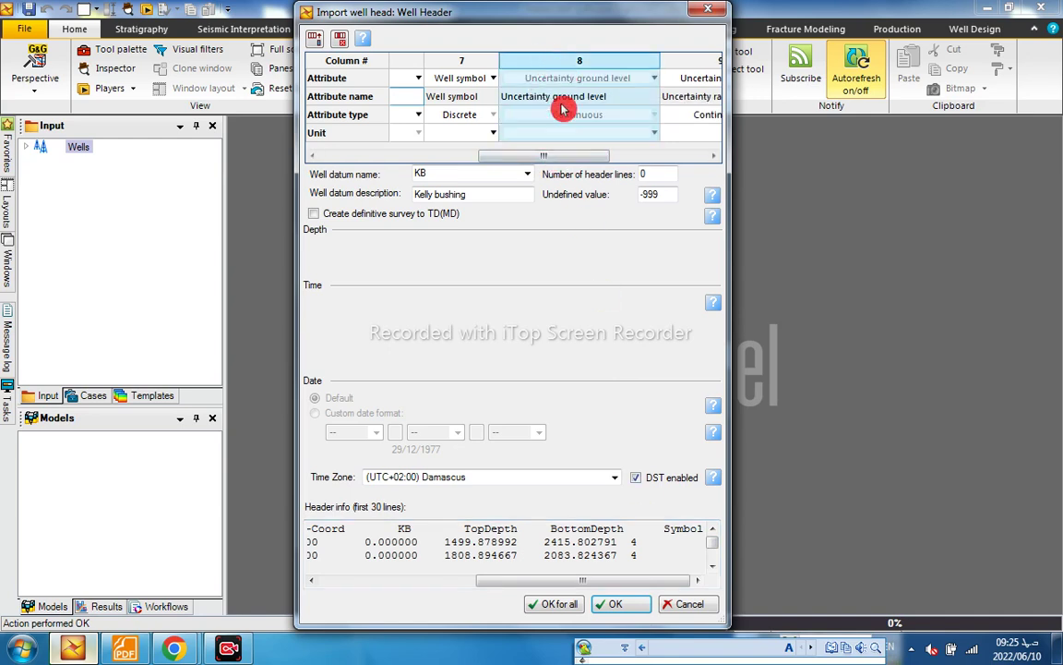
drag(546, 159, 686, 155)
shift+click(578, 68)
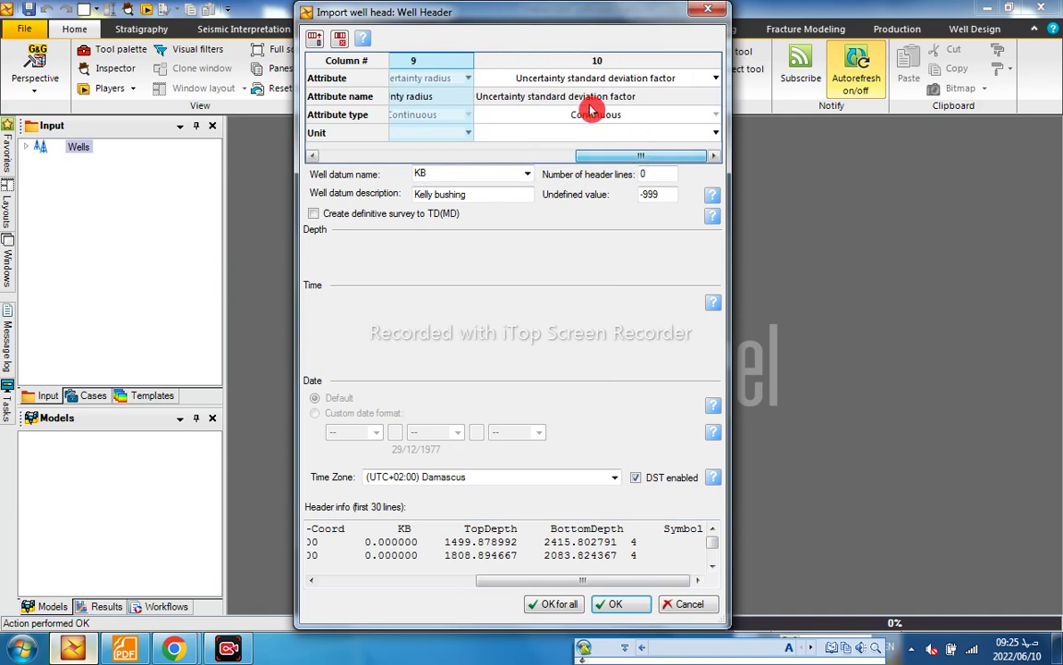
shift+click(557, 60)
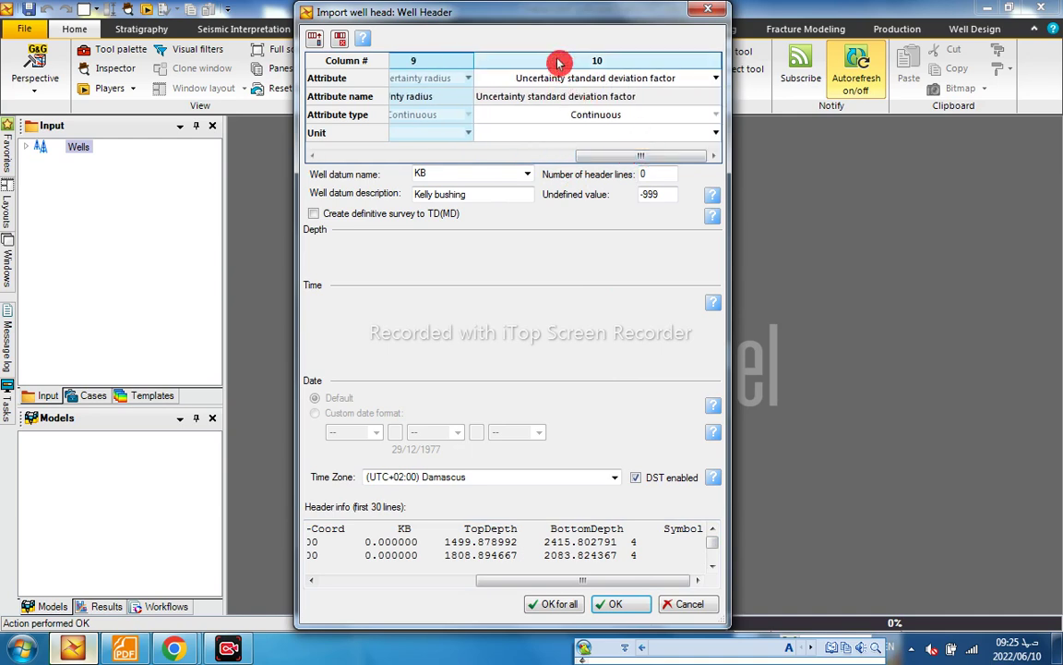
click(342, 41)
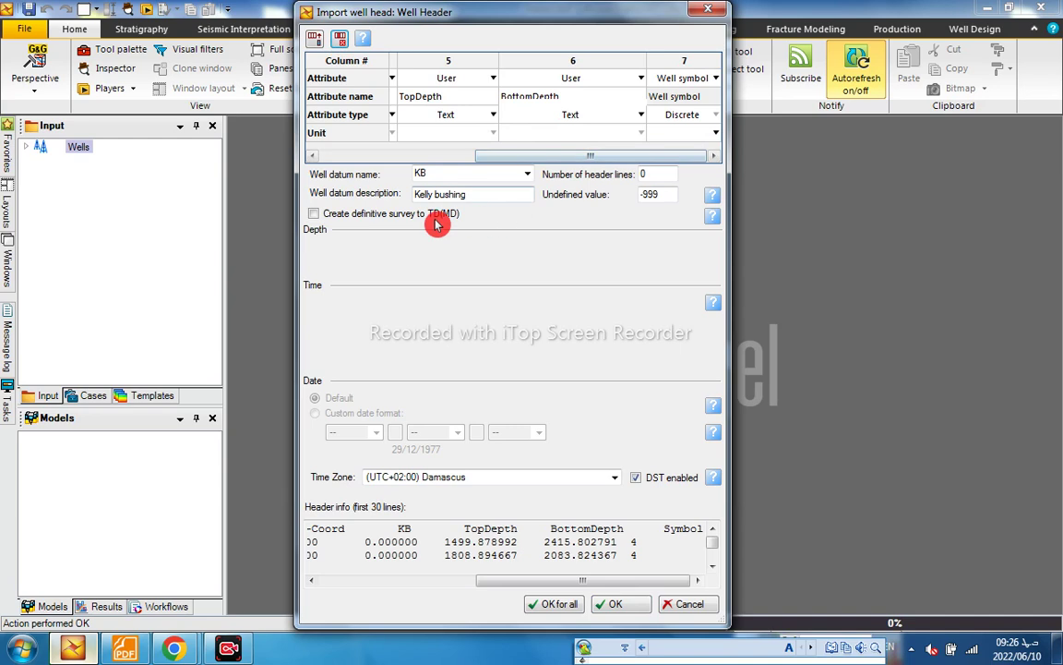
Set the number of header lines to 1 and import the well header, accepting the default input data settings for all
drag(557, 157, 387, 150)
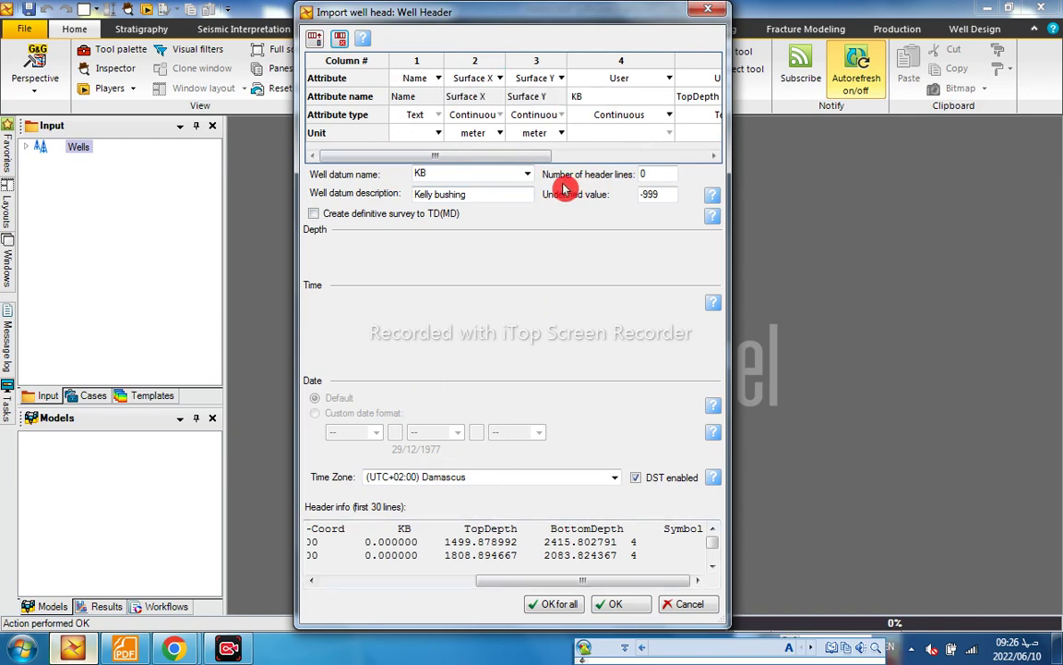
click(645, 176)
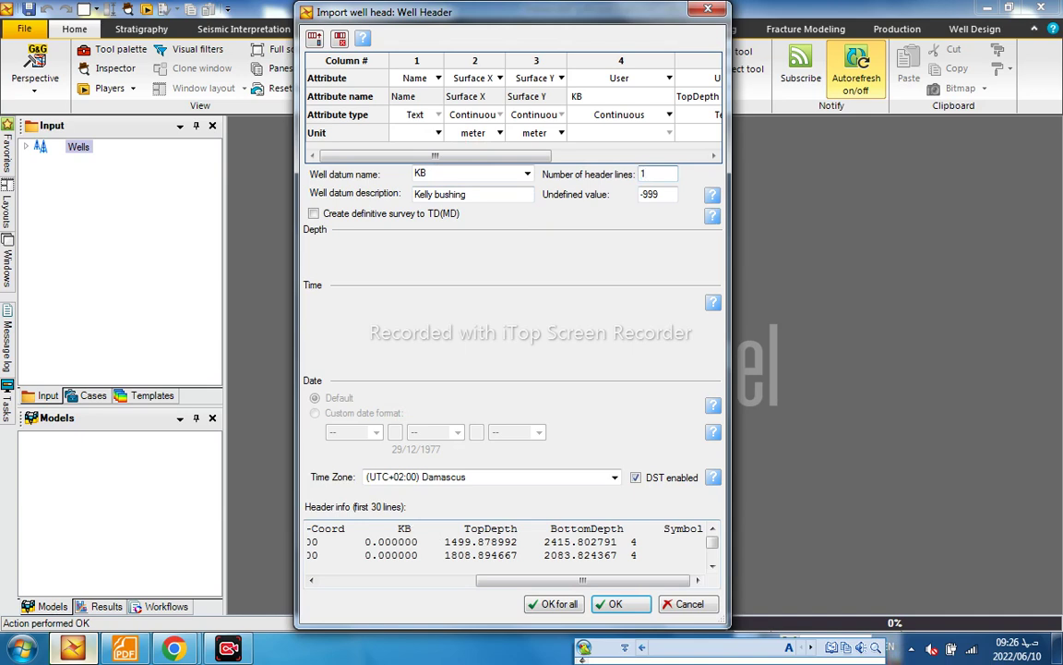
click(549, 607)
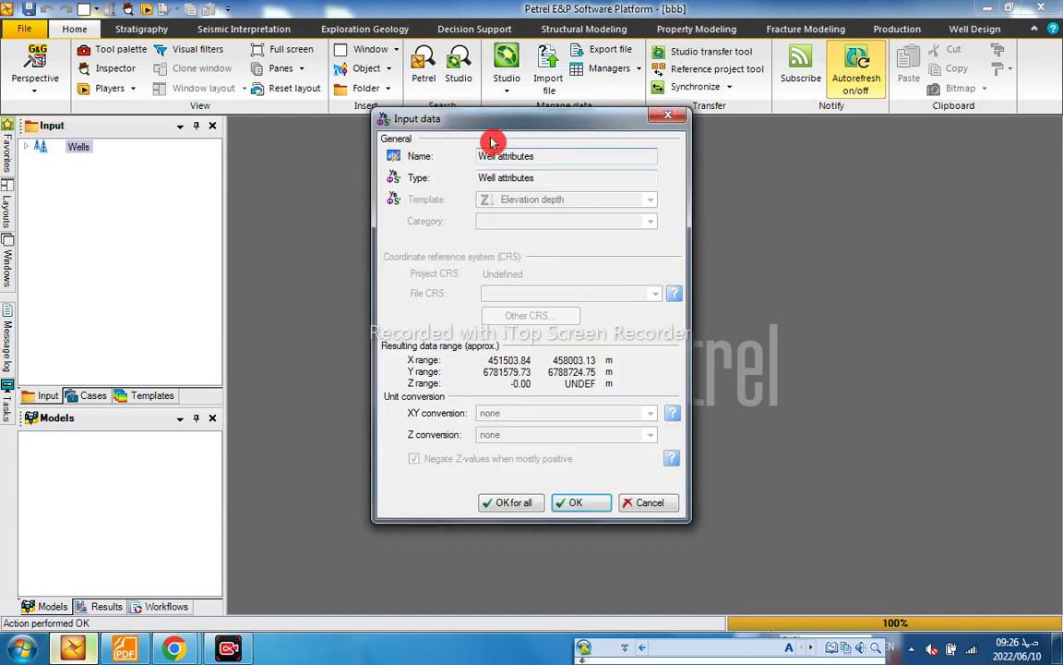
click(510, 502)
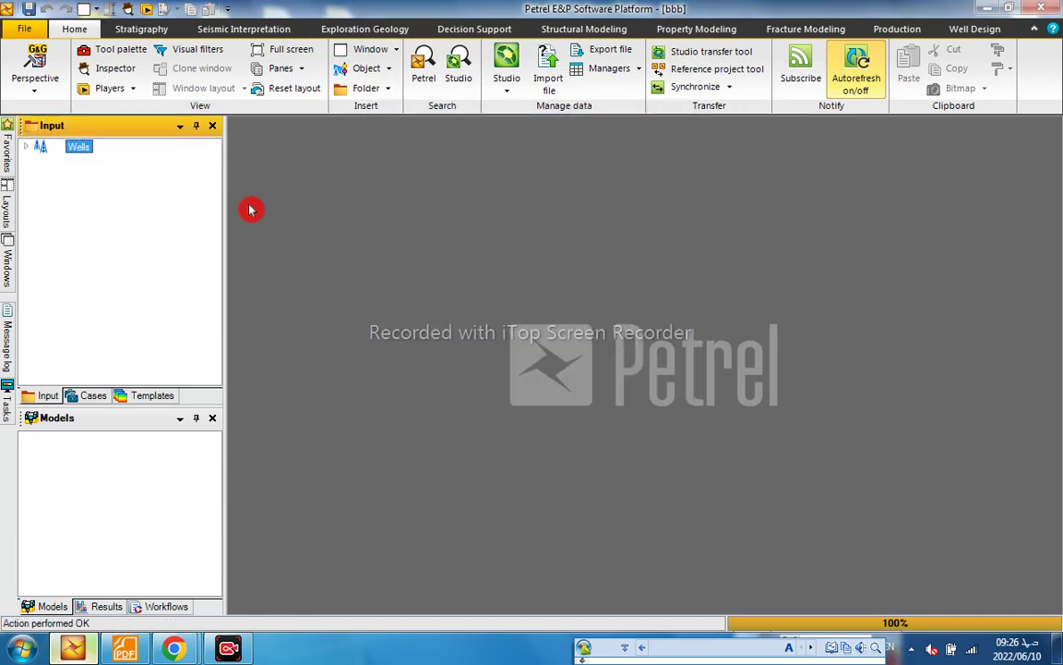
Open a new 2D window and display all wells of the expanded Wells folder in it
click(31, 148)
scroll(107, 262, down, 1)
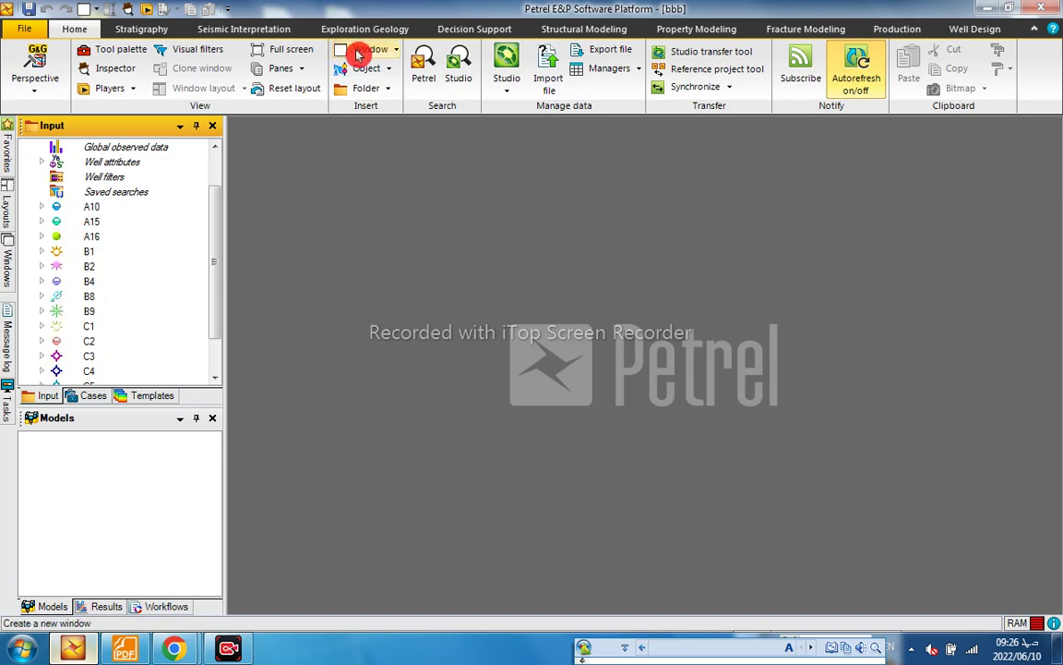
click(358, 54)
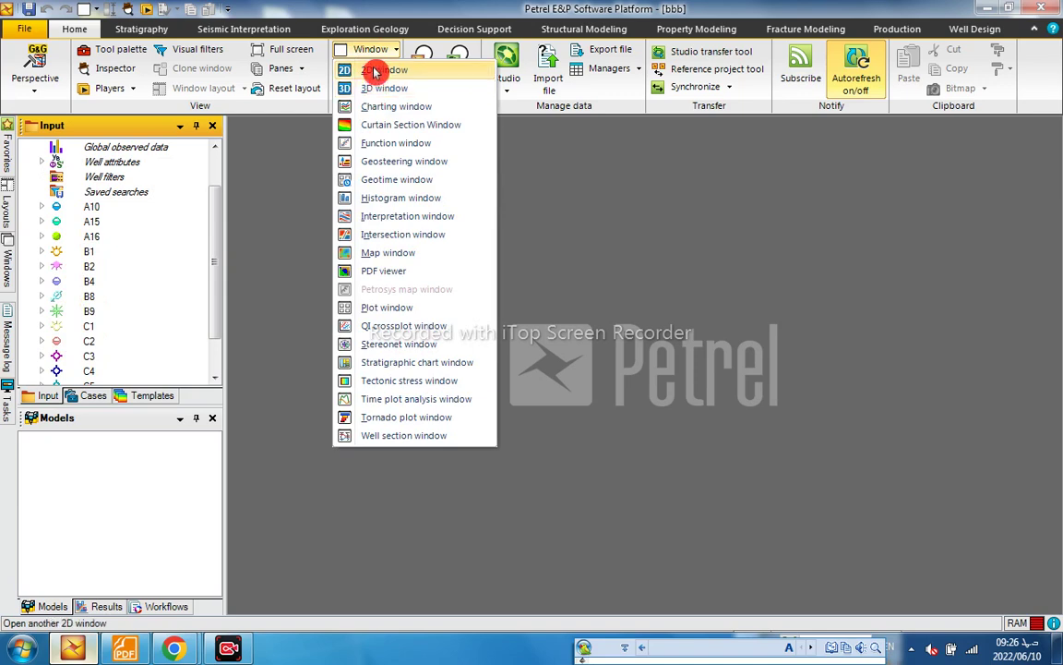
click(375, 72)
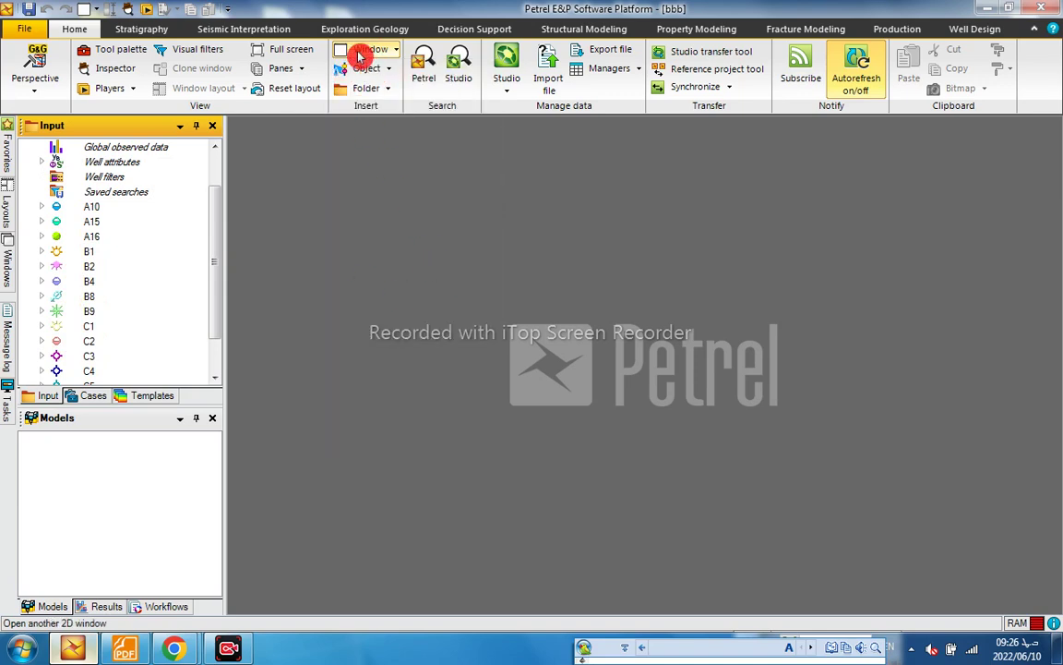
click(369, 57)
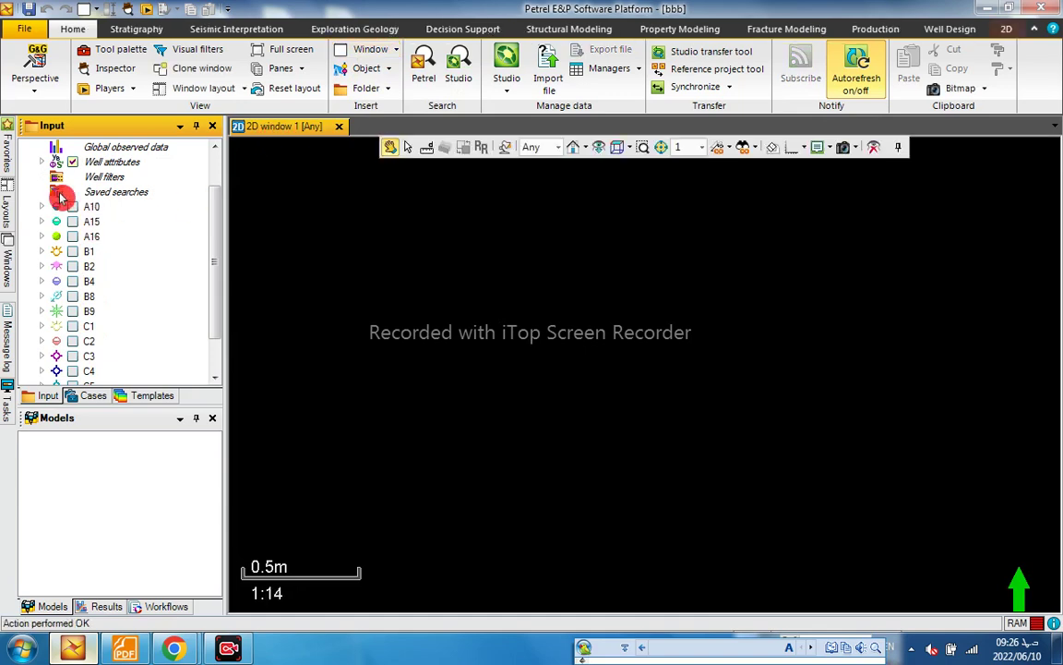
scroll(194, 161, up, 1)
click(56, 150)
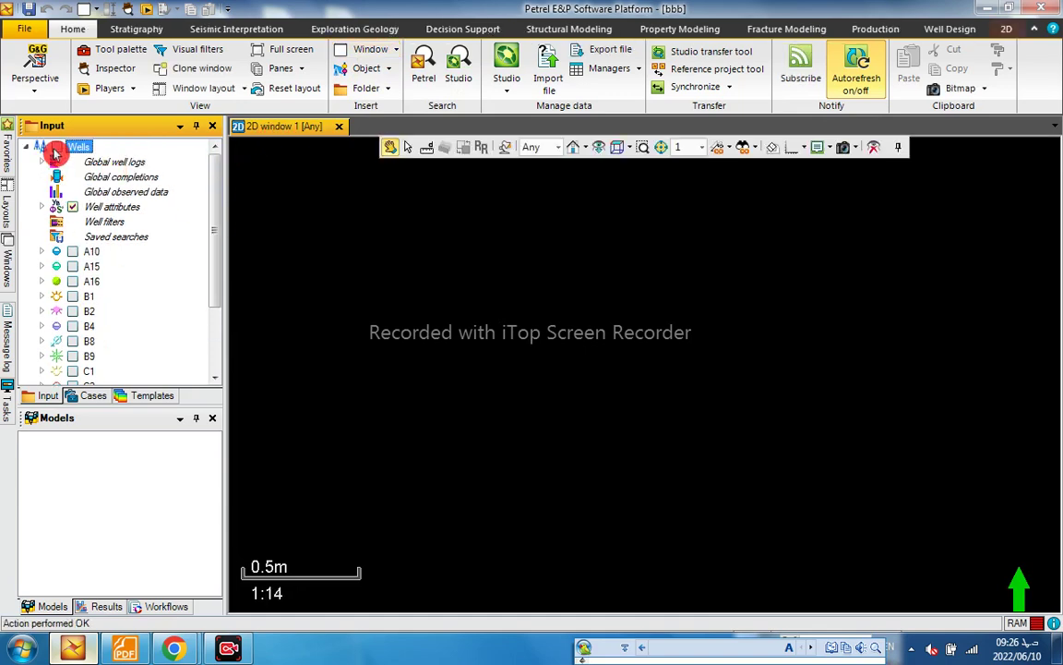
click(56, 147)
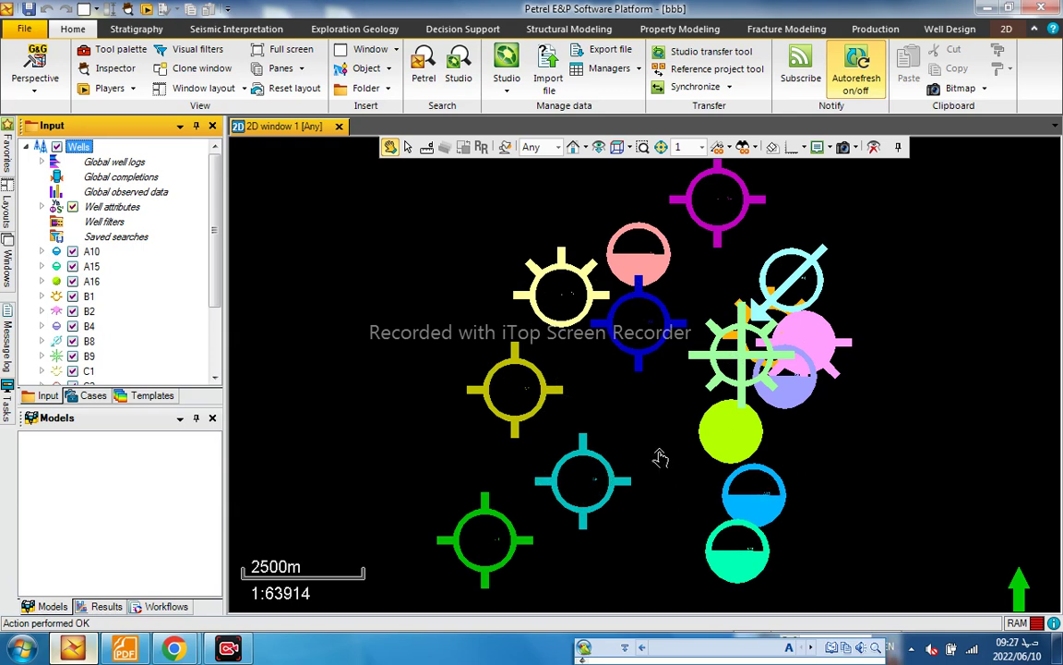
Examine the wells' positions, symbols and name labels in the 2D window at different scales
scroll(651, 449, up, 4)
scroll(646, 494, down, 7)
scroll(656, 456, up, 6)
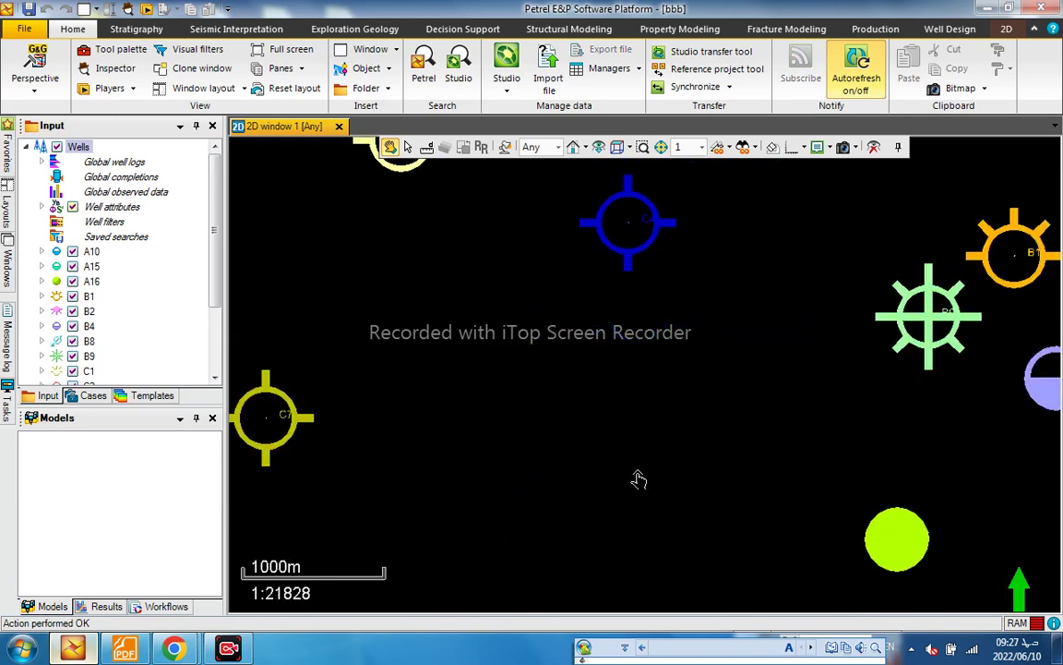
scroll(652, 449, down, 2)
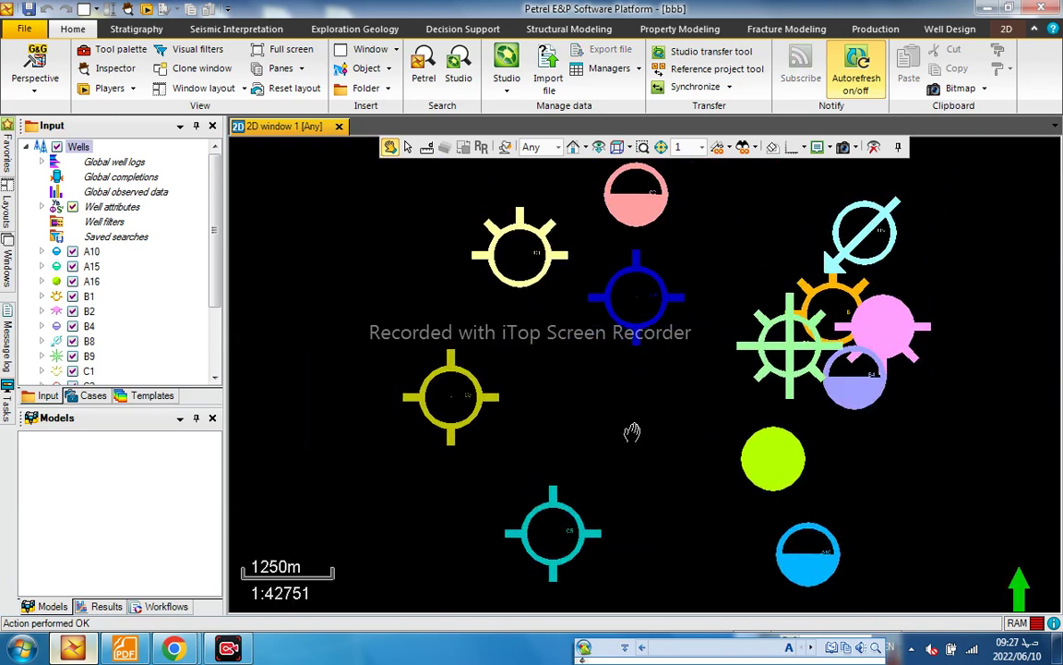
scroll(633, 428, up, 1)
scroll(666, 360, down, 4)
scroll(664, 365, down, 3)
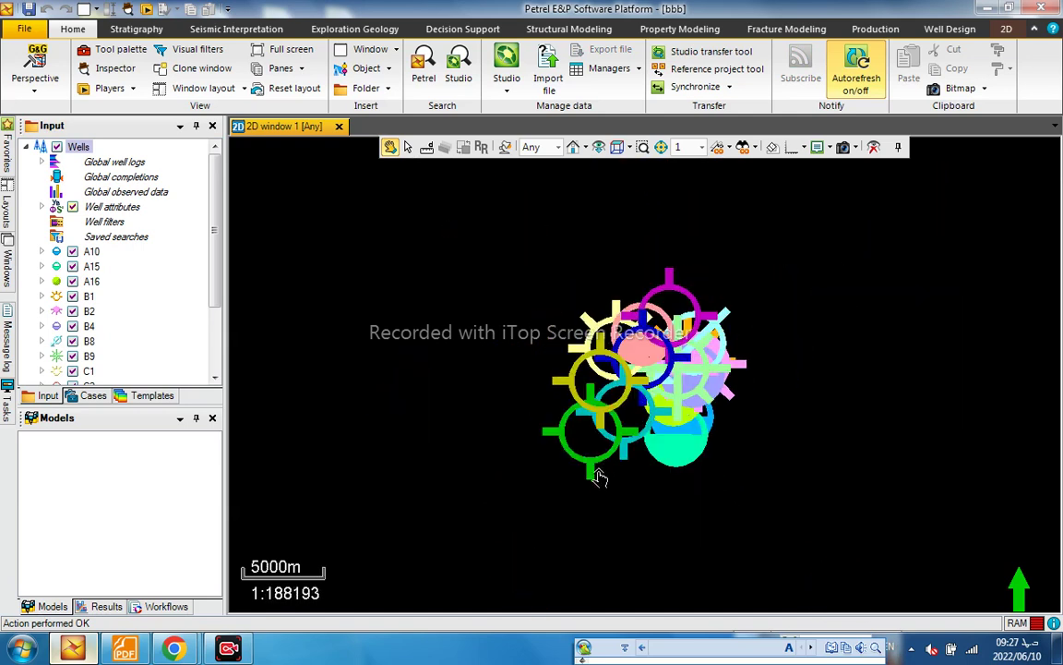
scroll(605, 466, up, 7)
scroll(612, 458, down, 1)
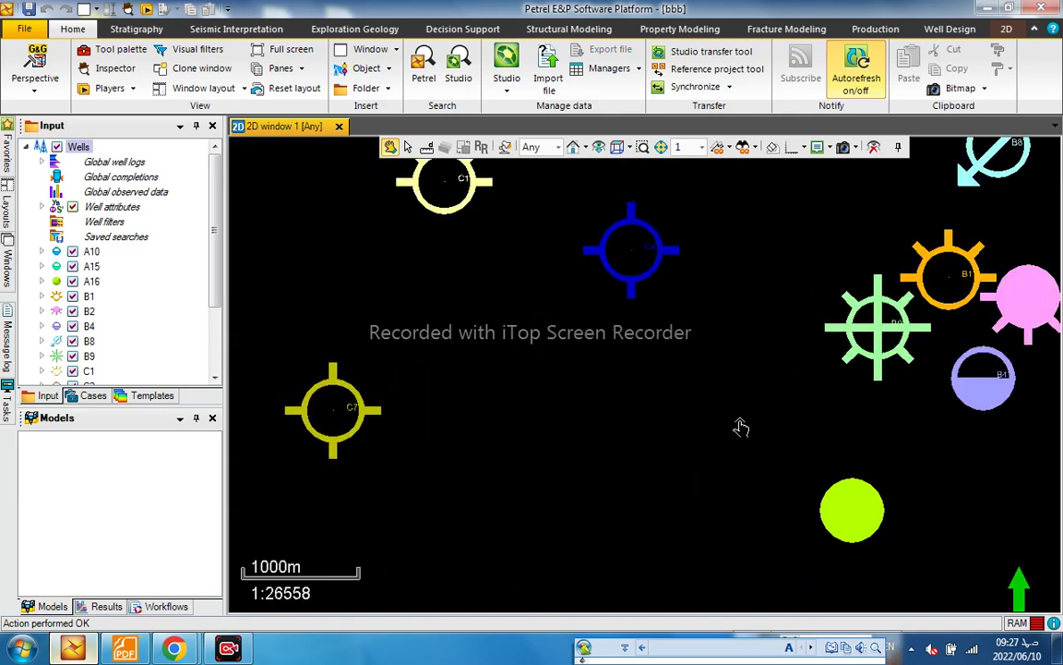
scroll(705, 408, down, 1)
scroll(706, 424, up, 1)
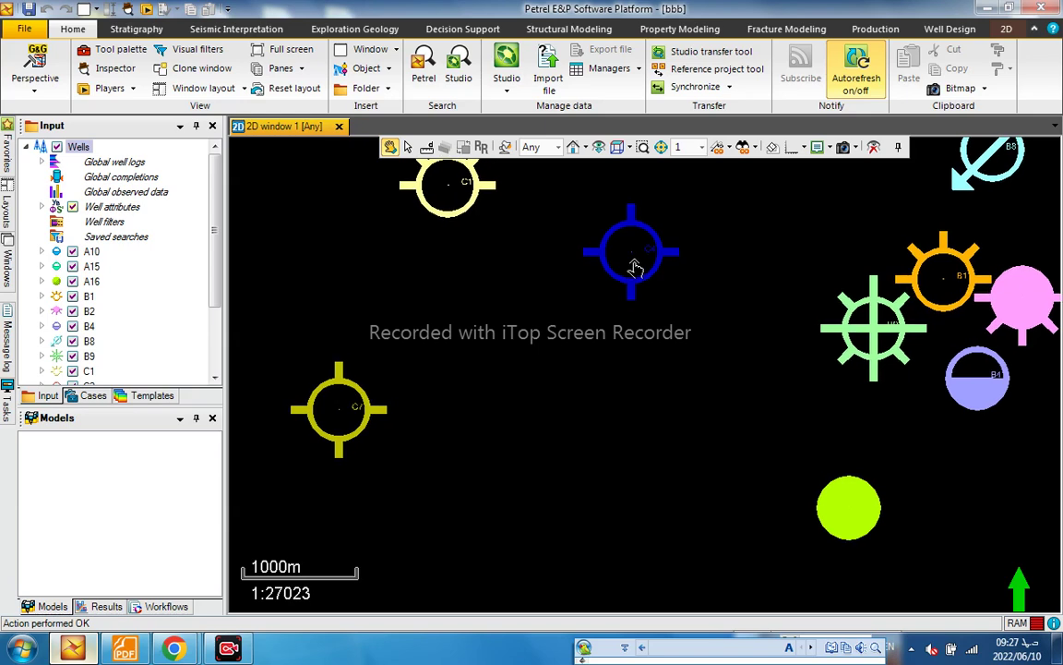
scroll(677, 359, up, 2)
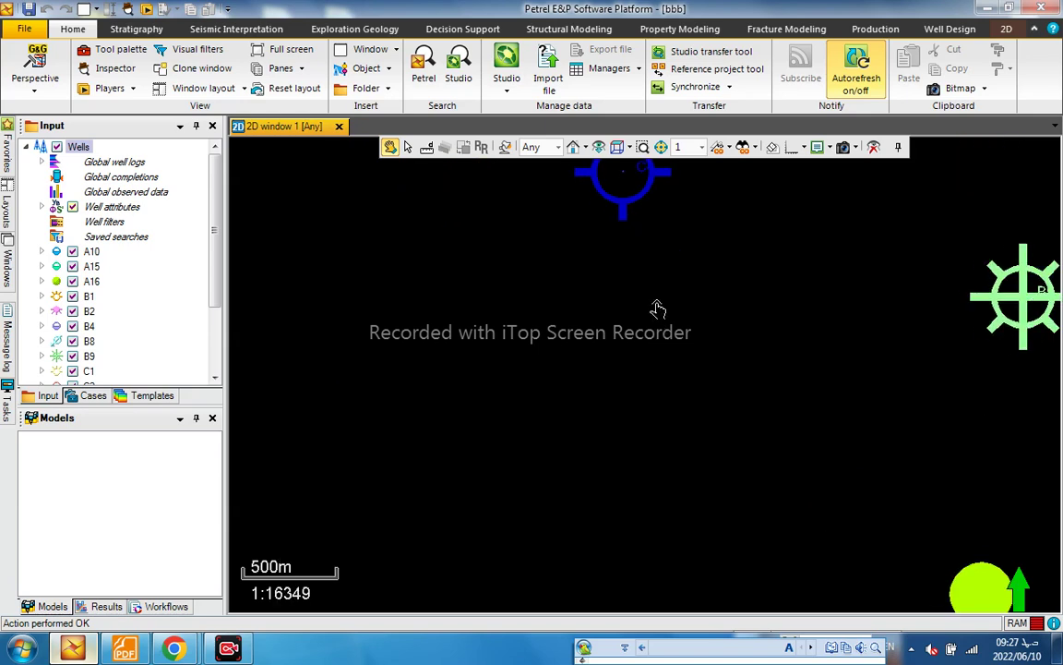
scroll(635, 360, up, 1)
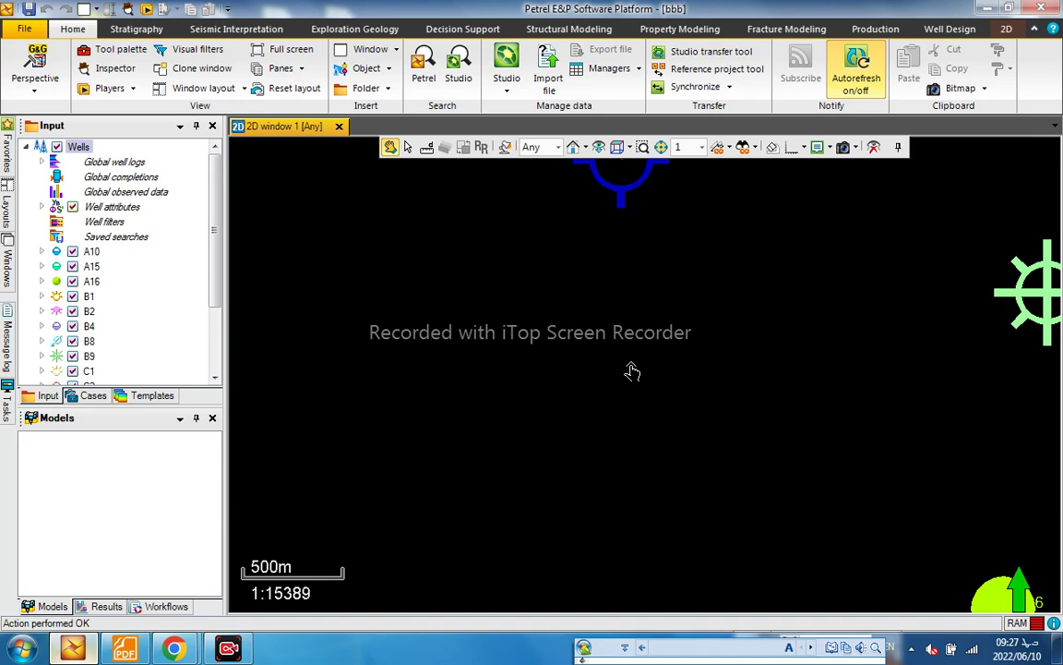
scroll(627, 365, down, 1)
scroll(624, 364, down, 2)
scroll(624, 369, down, 2)
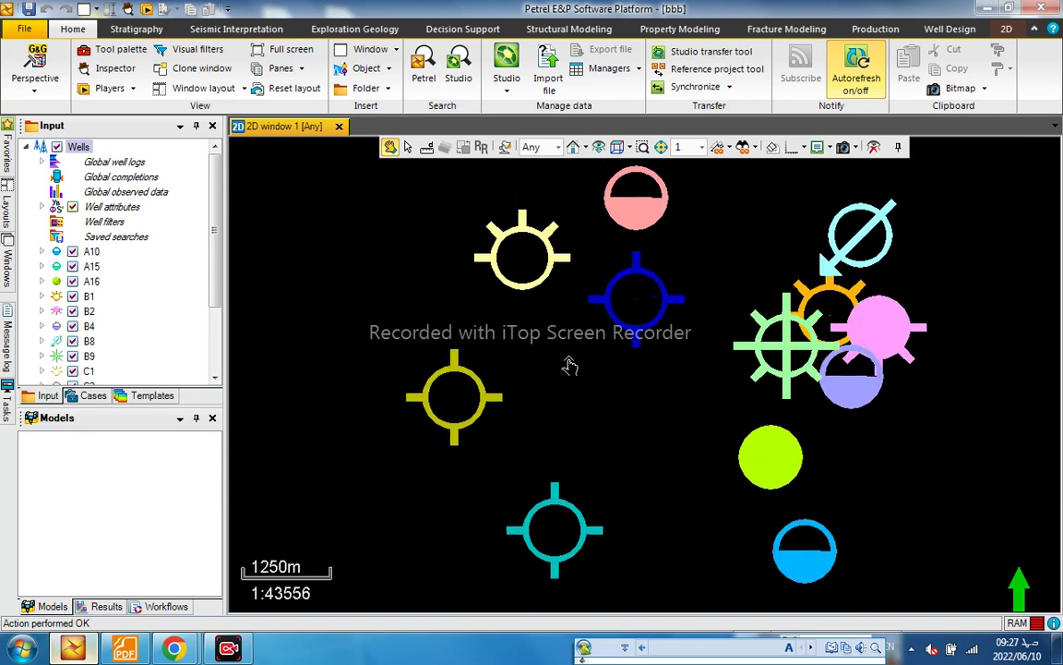
scroll(624, 369, down, 1)
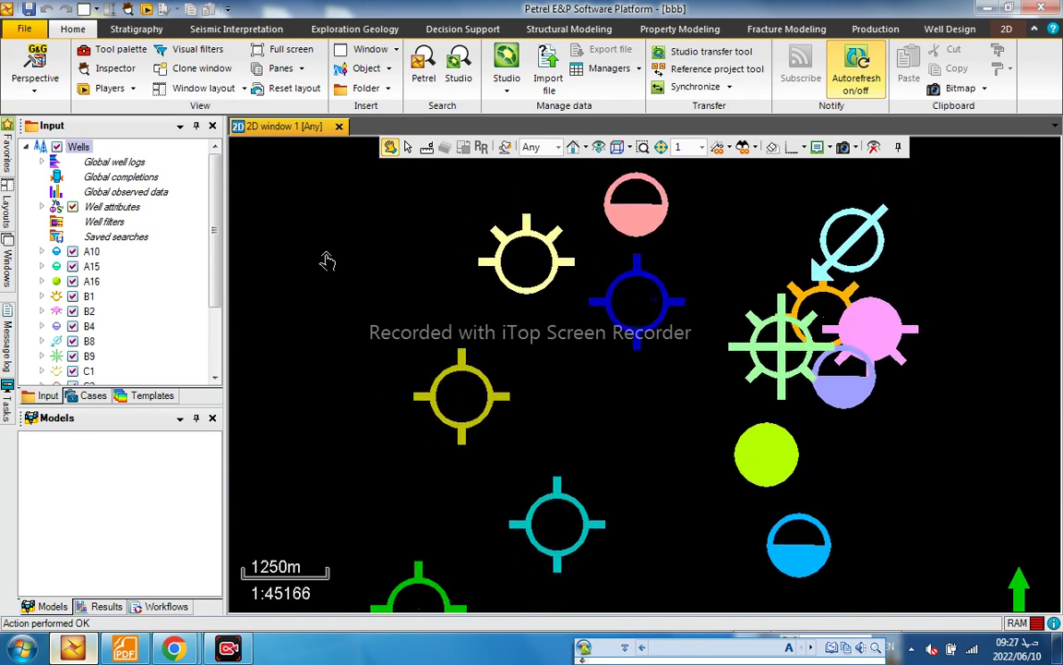
Open the settings of well A10, review the available well symbols, and close the settings without changing anything
click(57, 254)
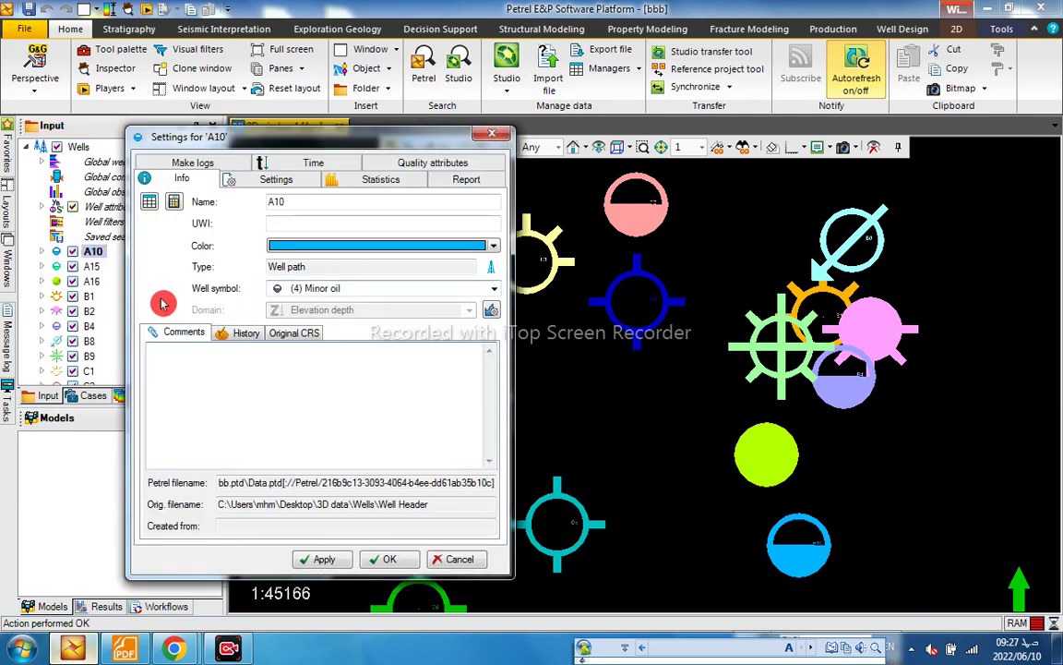
drag(289, 138, 384, 94)
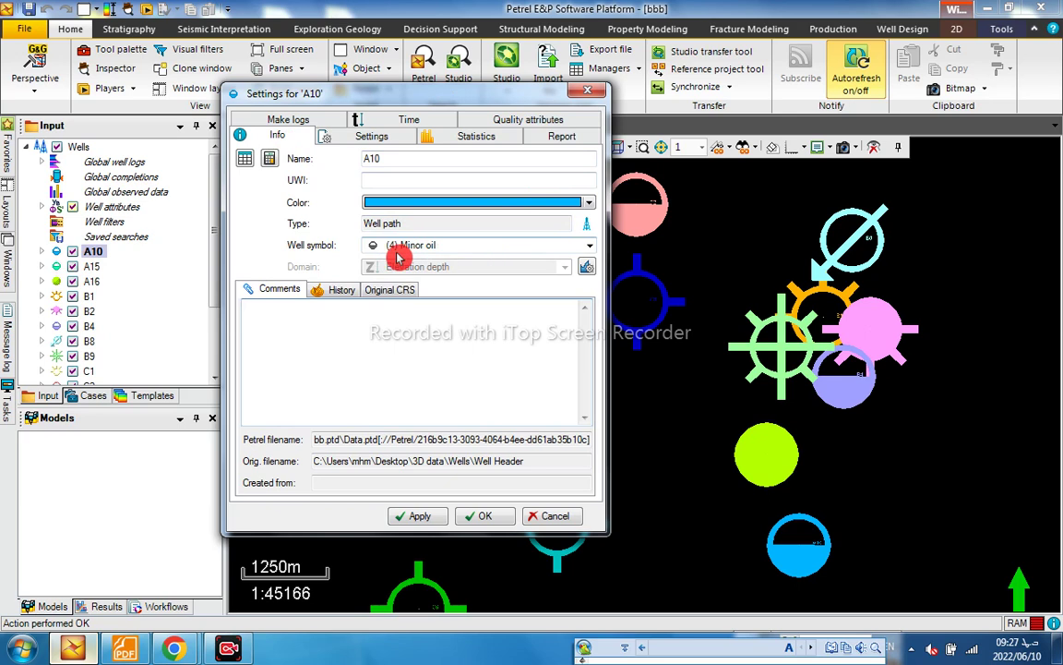
click(584, 245)
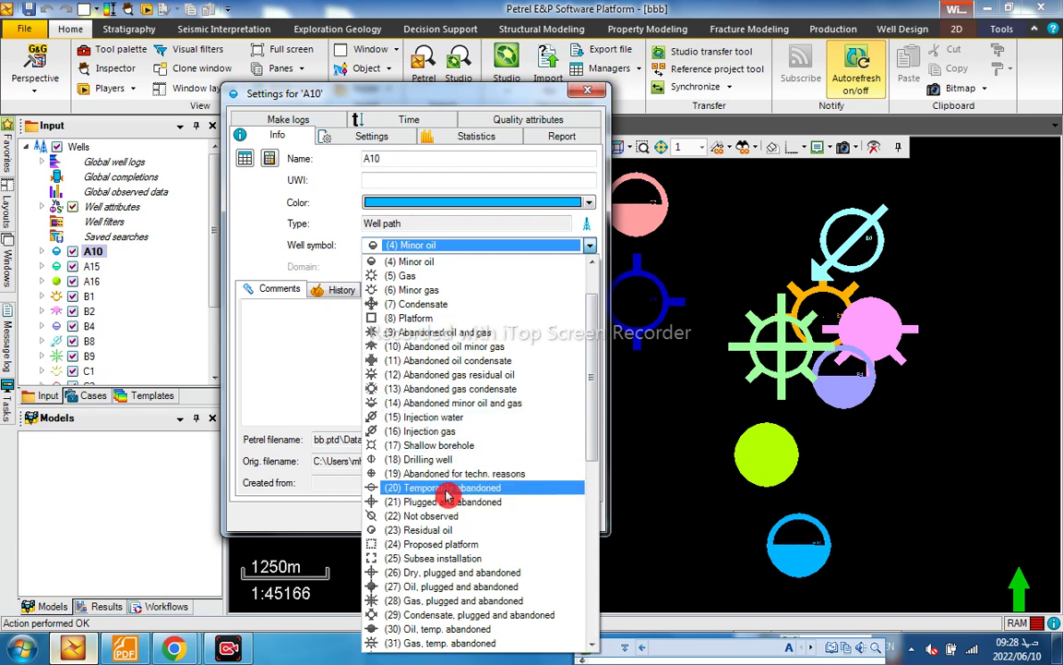
click(590, 95)
click(591, 95)
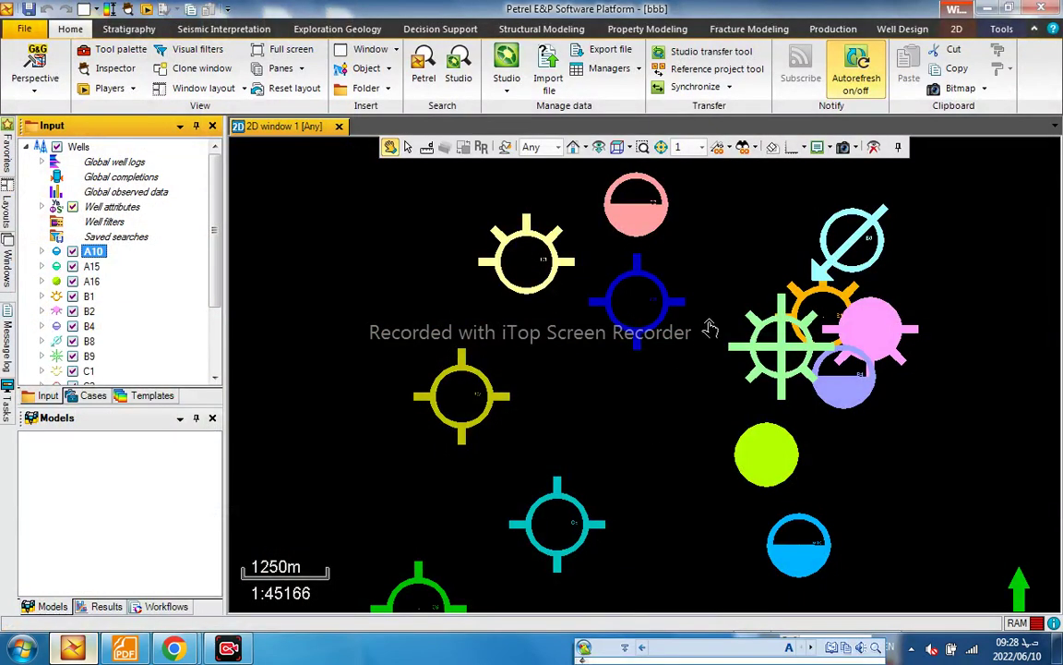
scroll(58, 230, down, 1)
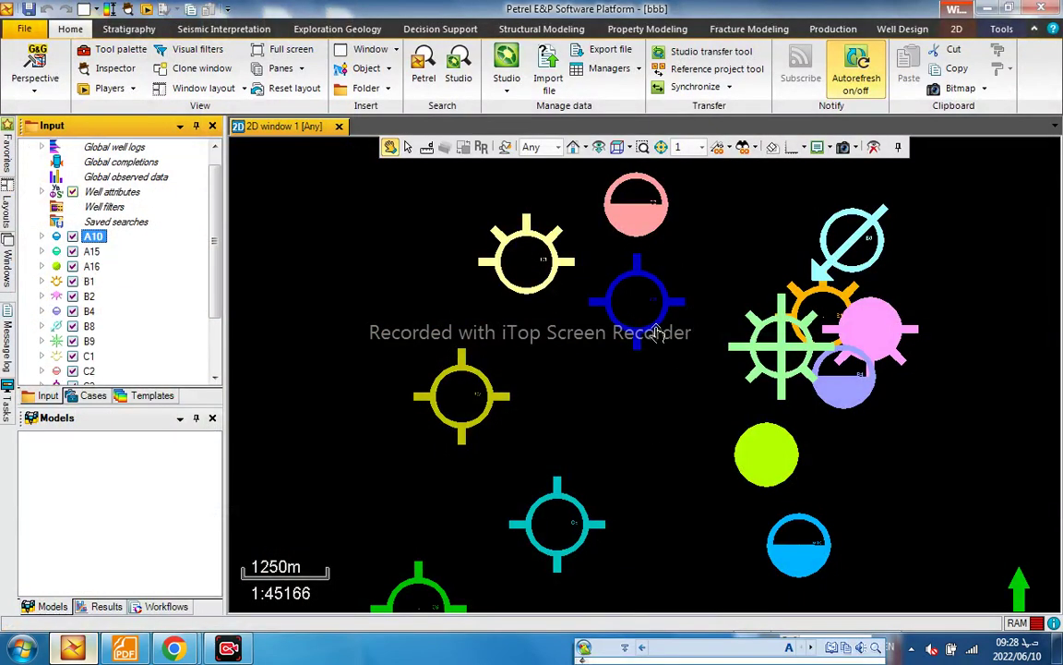
click(57, 228)
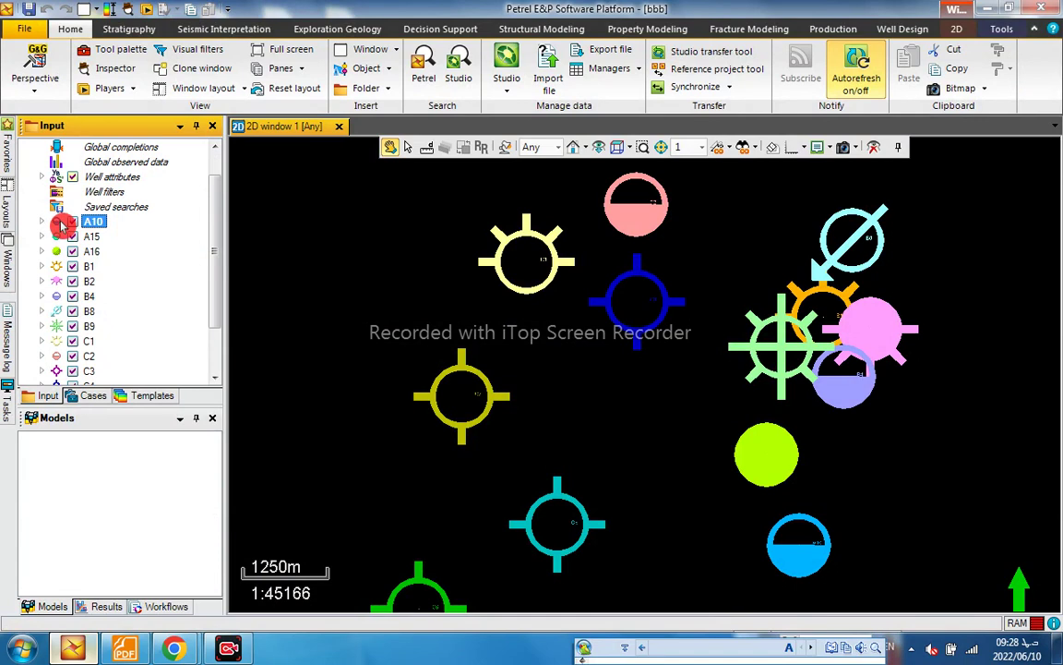
click(57, 228)
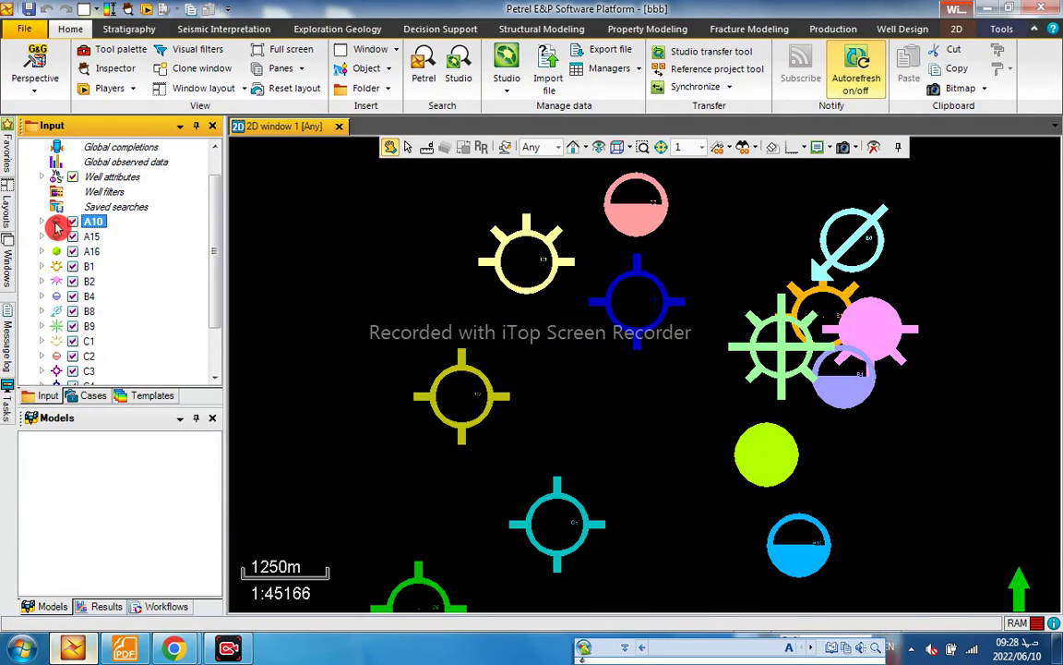
scroll(59, 221, up, 1)
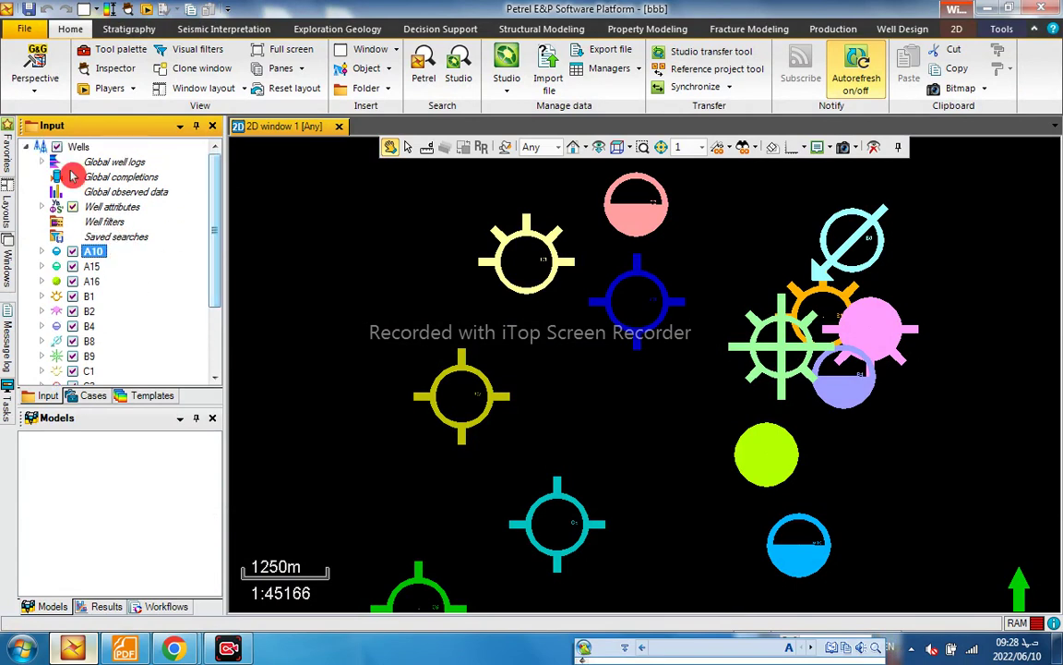
Close the 2D window, leaving the Wells folder collapsed and selected
click(26, 148)
click(338, 127)
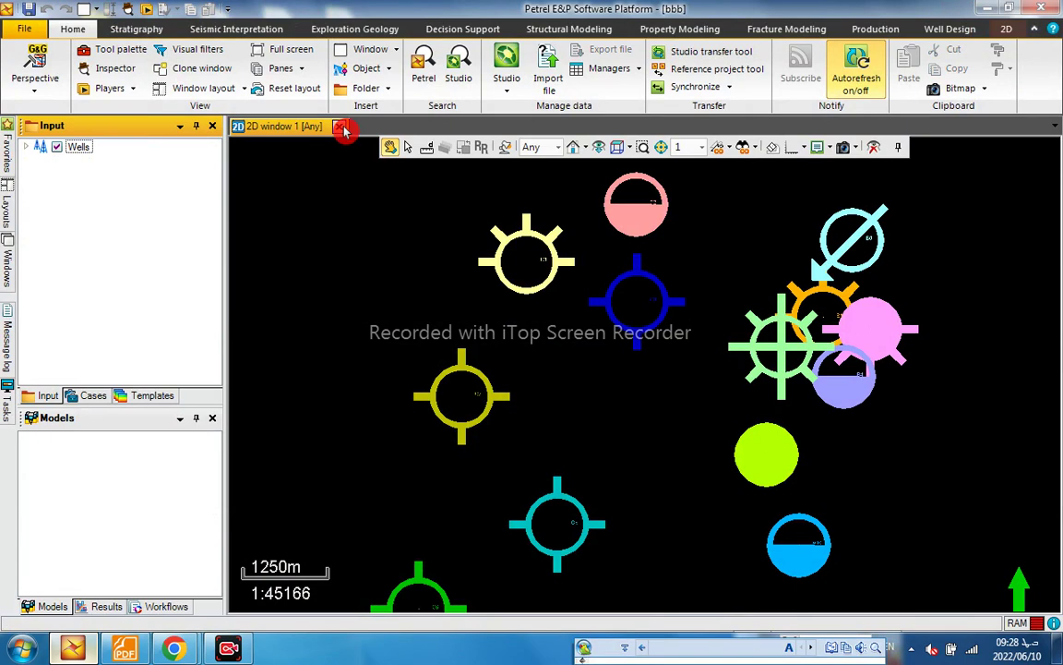
click(81, 150)
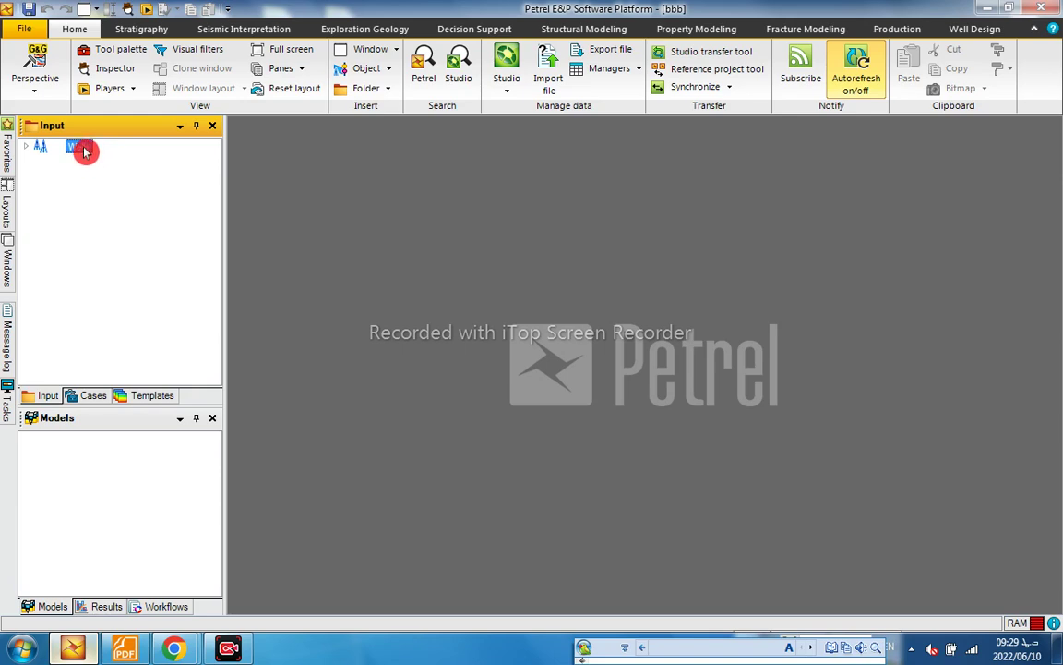
Import all .dev files from the DEV folder into the Wells folder, using the Well path/deviation (ASCII) file type
right_click(84, 151)
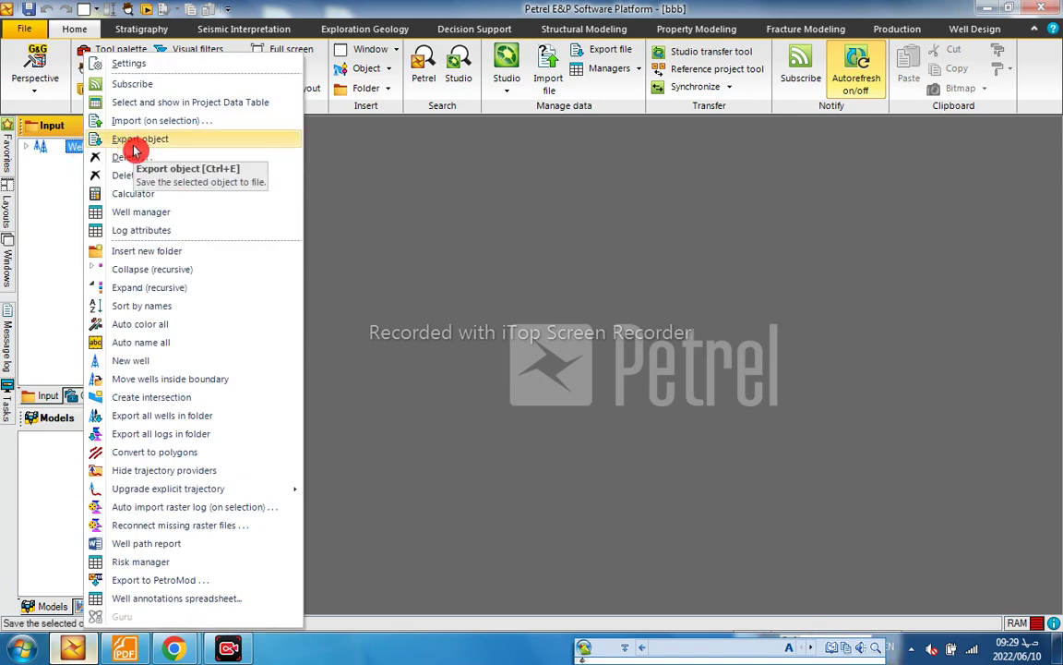
click(161, 120)
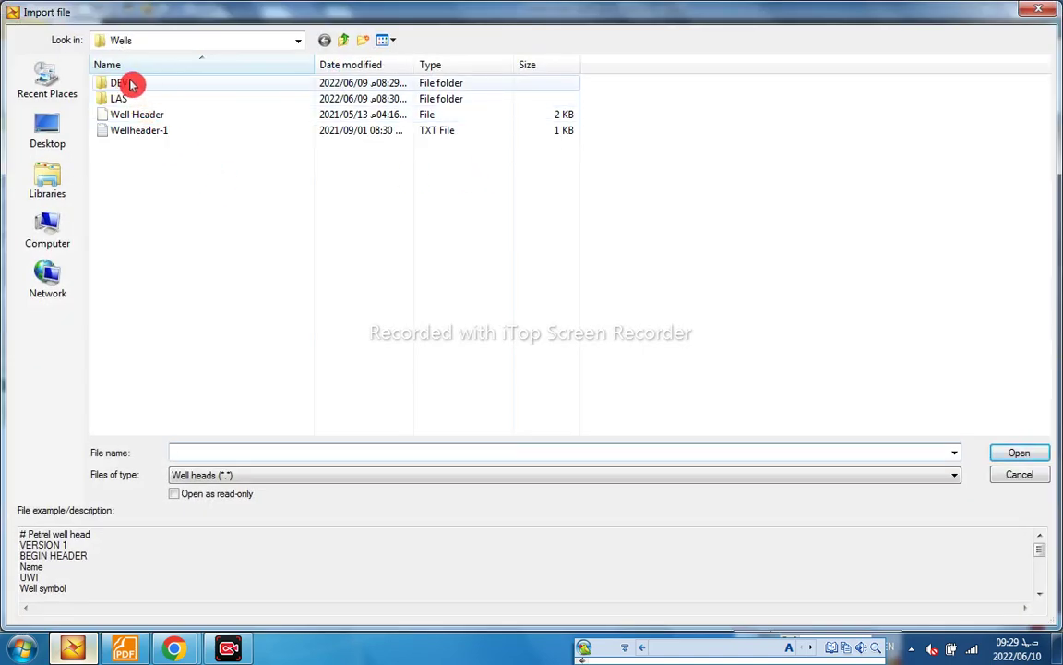
double_click(129, 84)
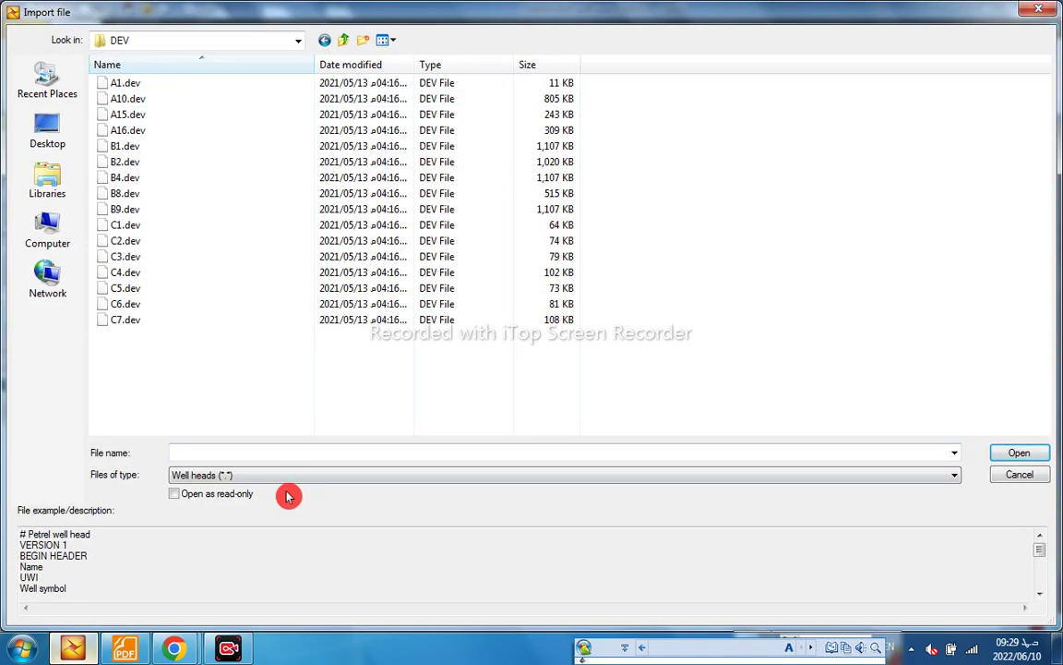
click(223, 476)
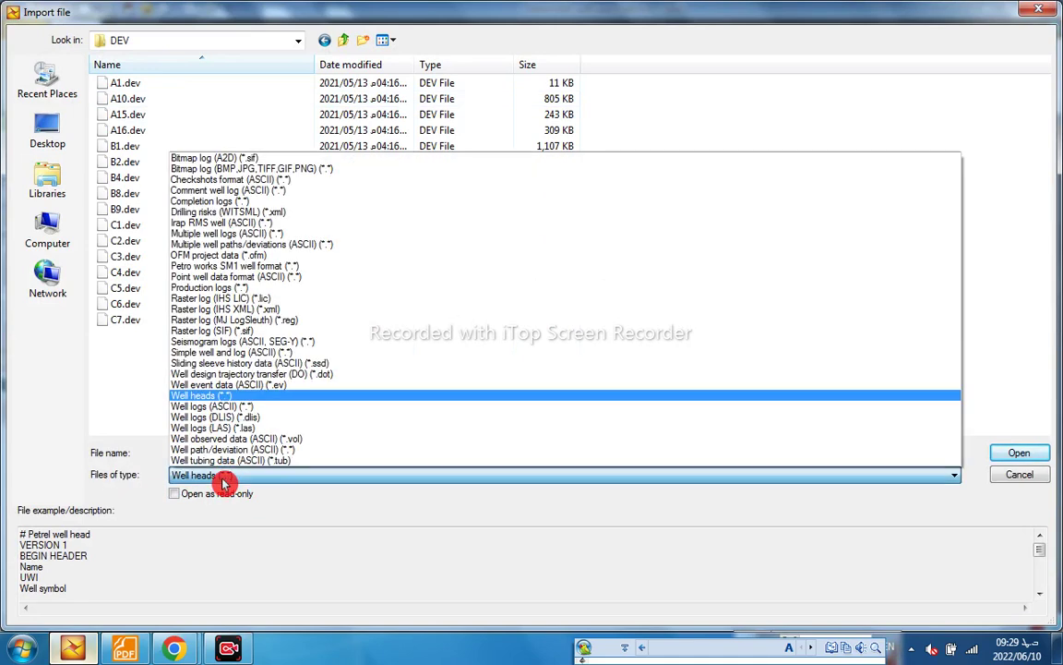
click(278, 450)
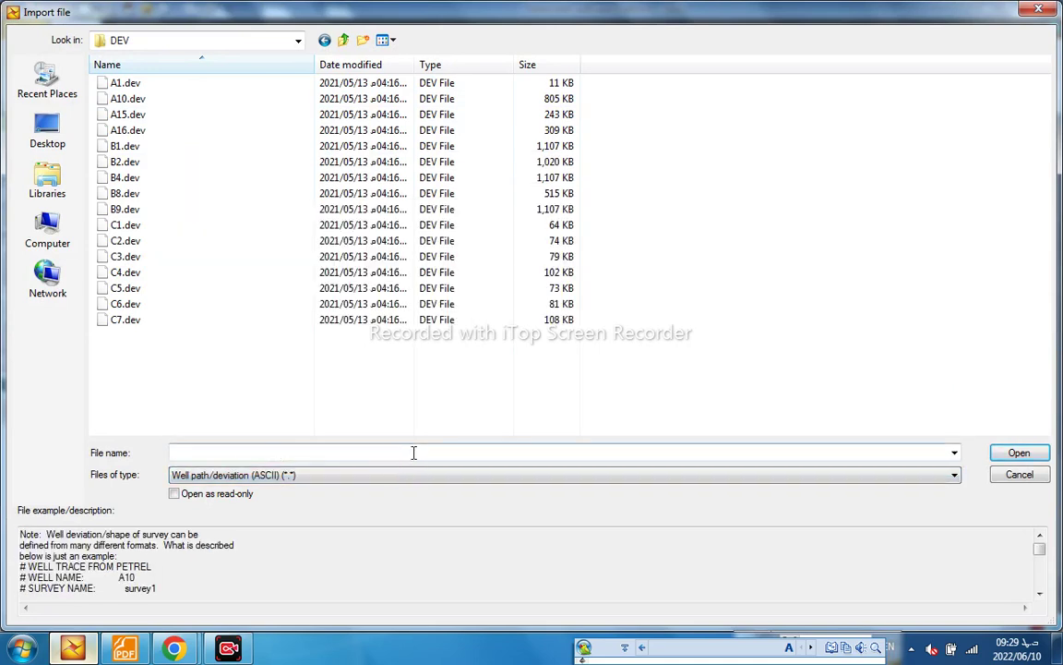
click(261, 367)
key(ctrl+a)
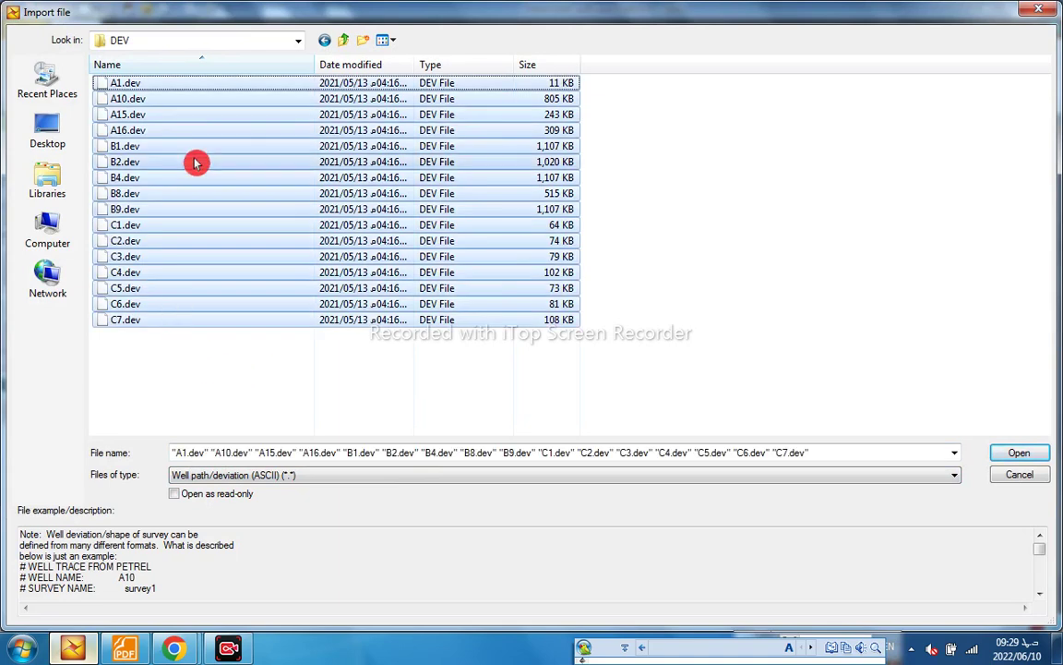
click(1020, 453)
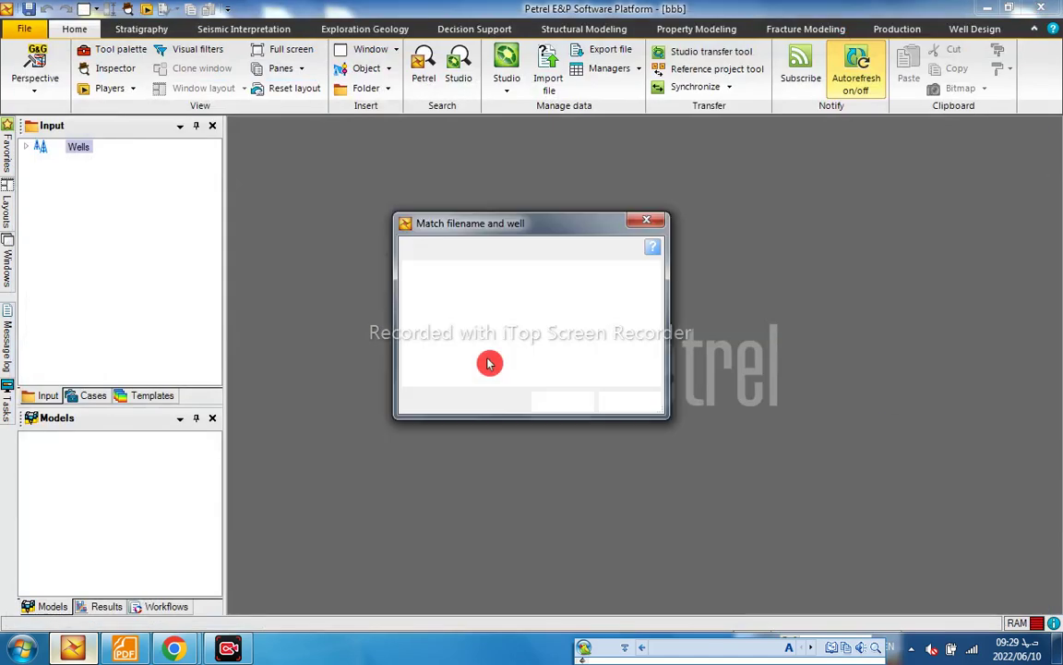
Accept the proposed matching of files to wells and set the survey's trajectory format to X, Y, Z
drag(668, 420, 784, 586)
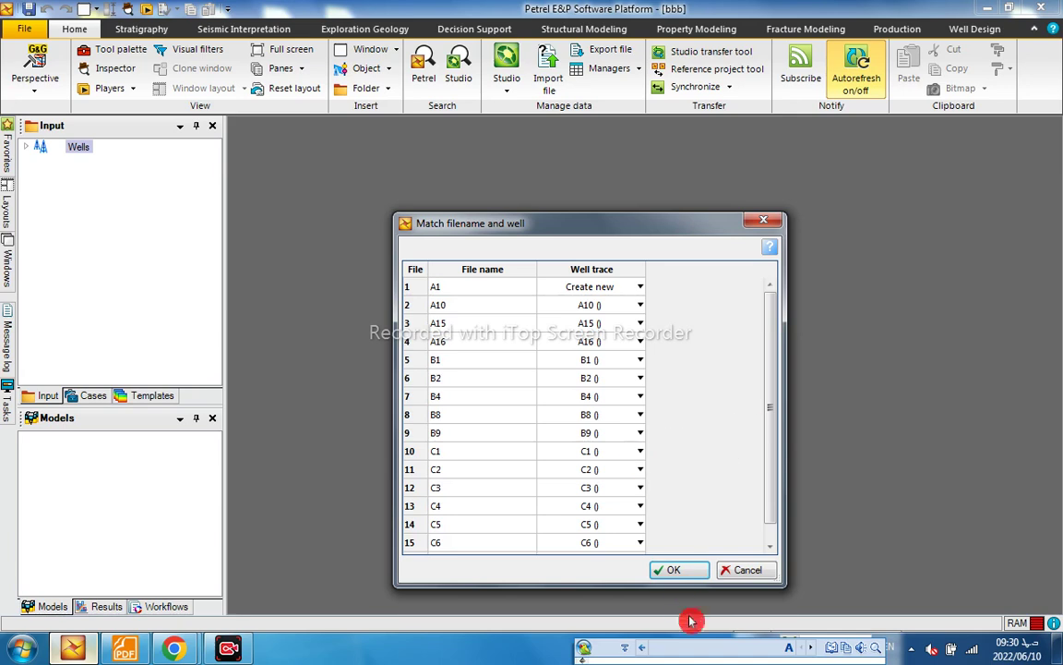
click(679, 571)
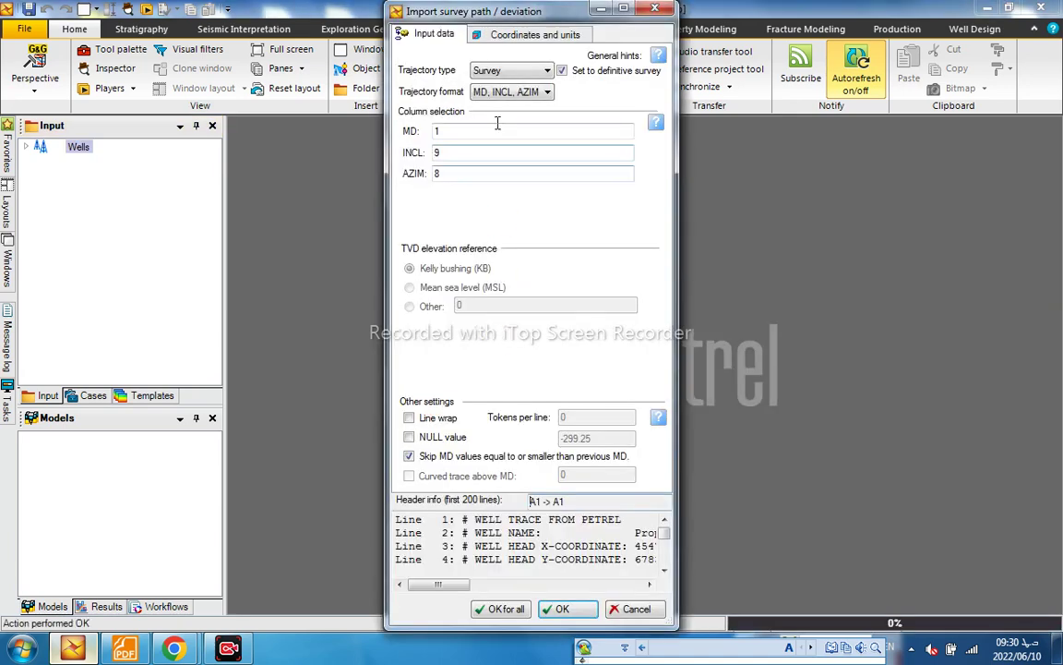
drag(679, 219, 819, 218)
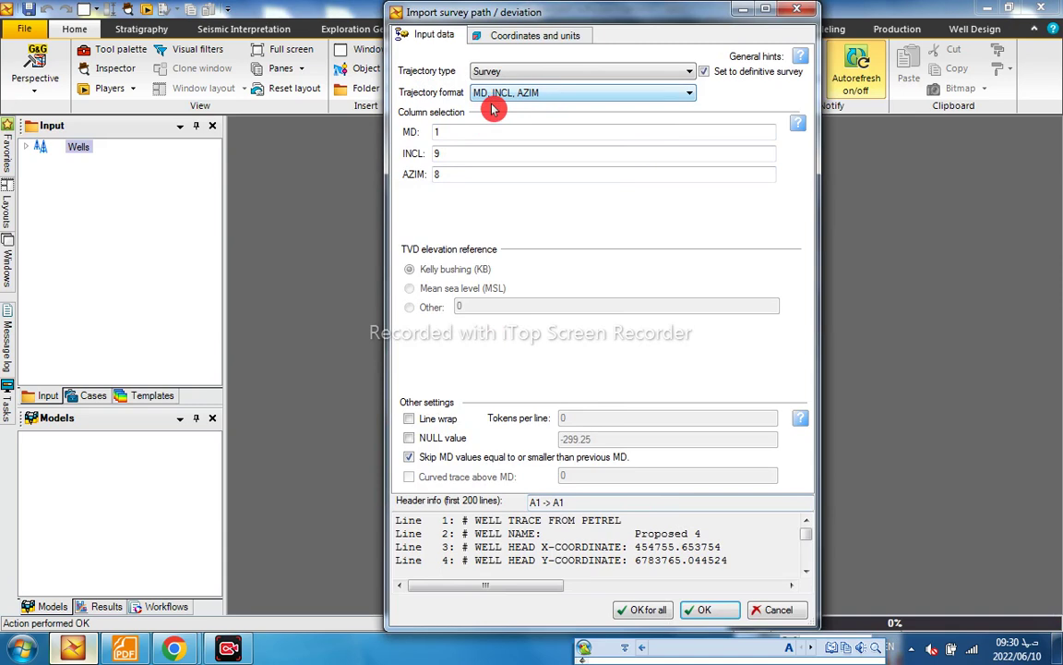
click(553, 102)
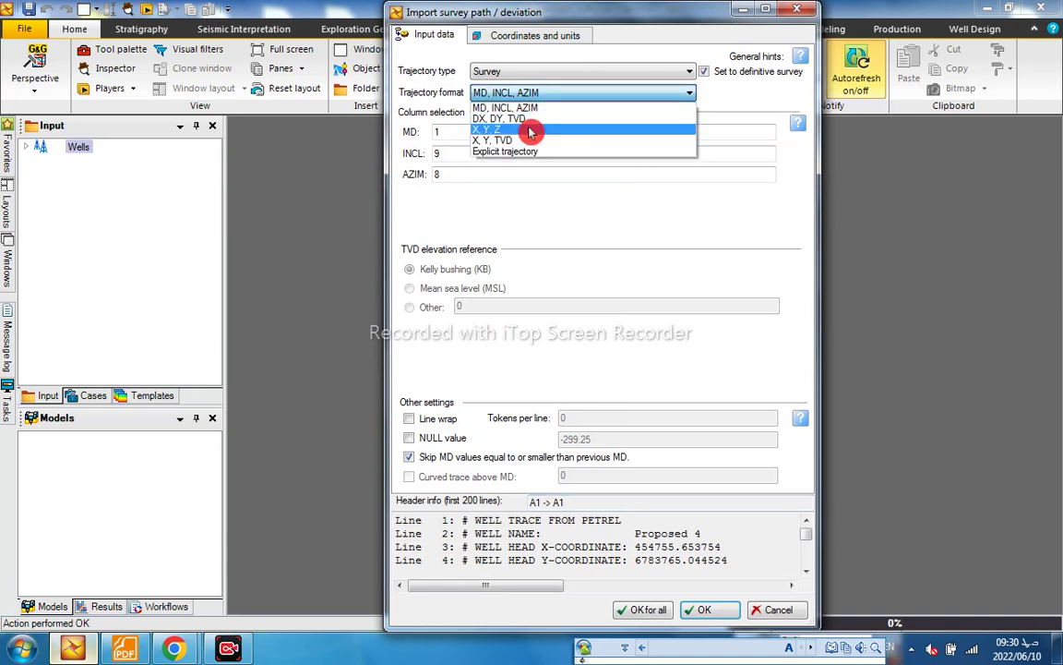
click(584, 95)
click(584, 95)
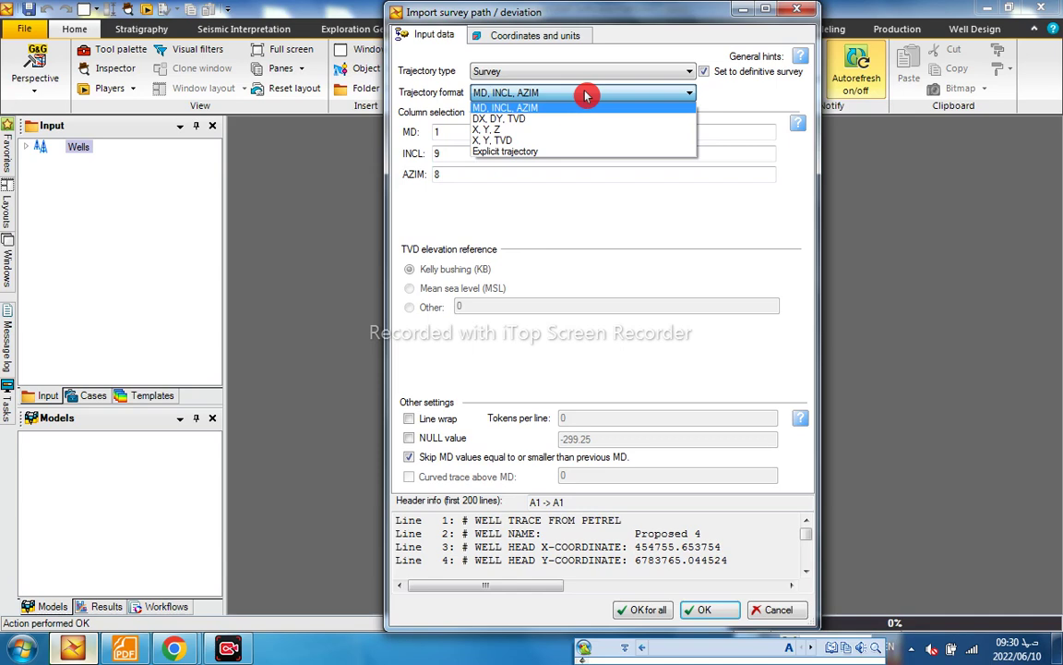
click(498, 130)
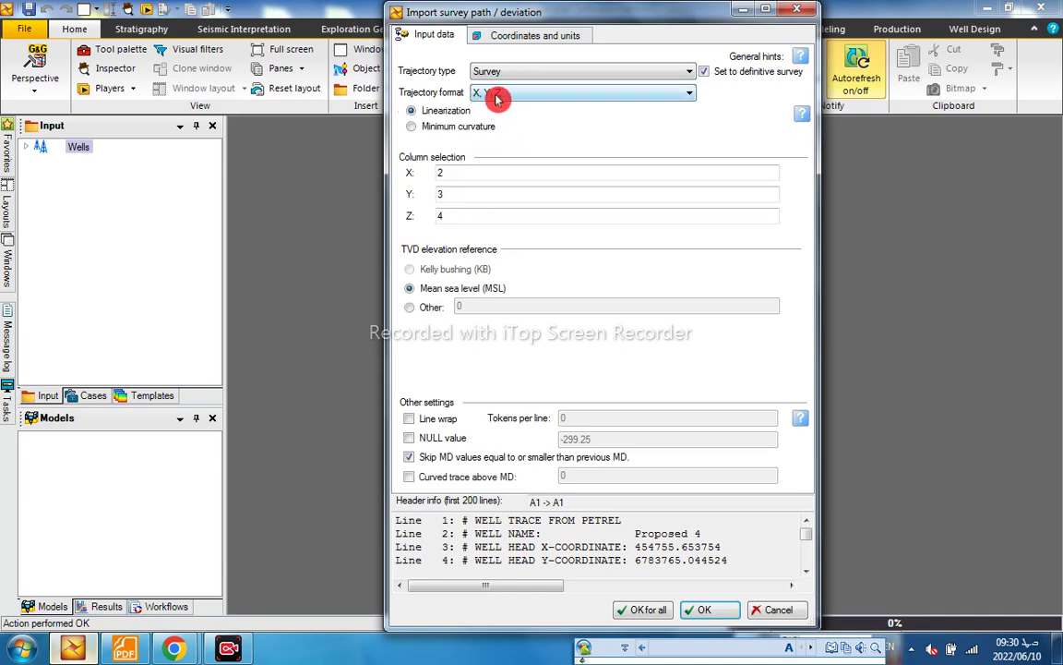
Check the X, Y and Z column numbers against the column order in the A1 file's header info
click(423, 180)
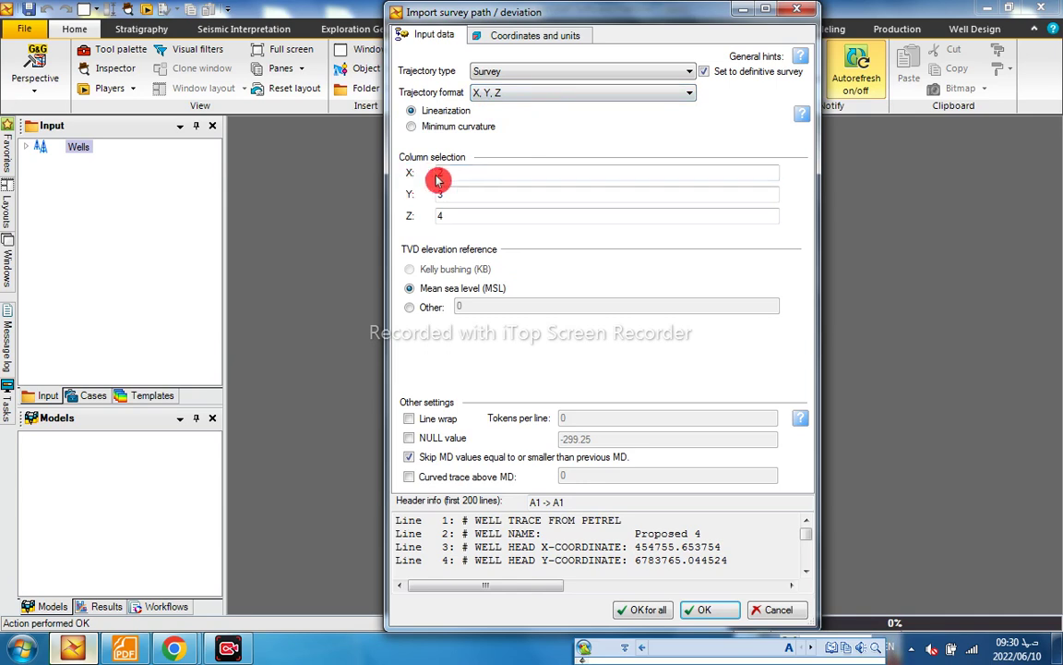
click(410, 195)
click(399, 218)
click(417, 192)
click(408, 174)
click(411, 201)
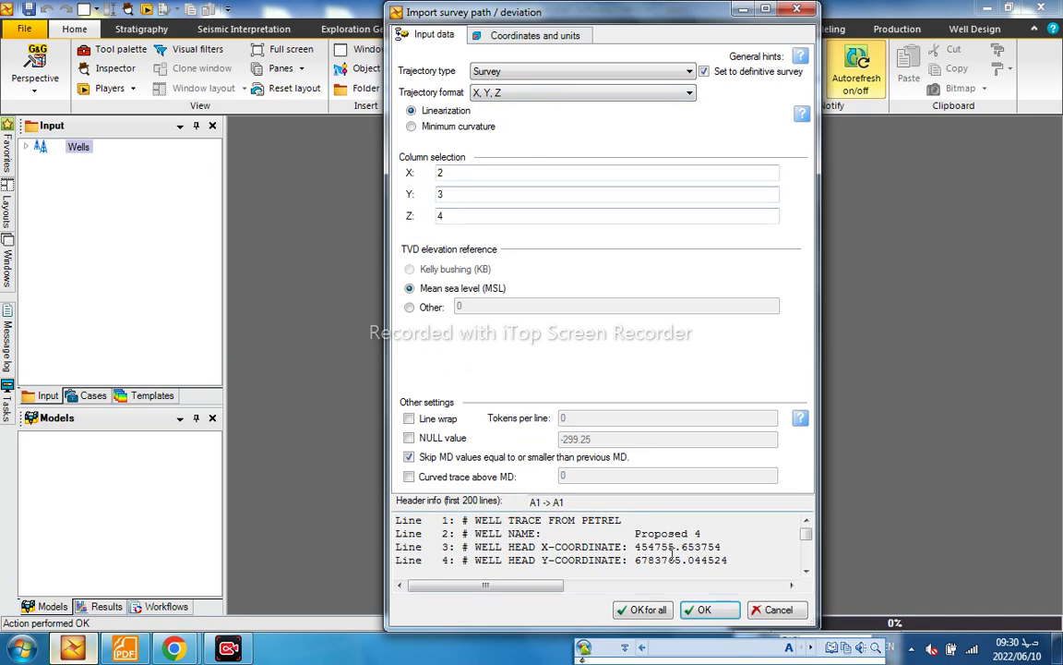
scroll(602, 528, down, 2)
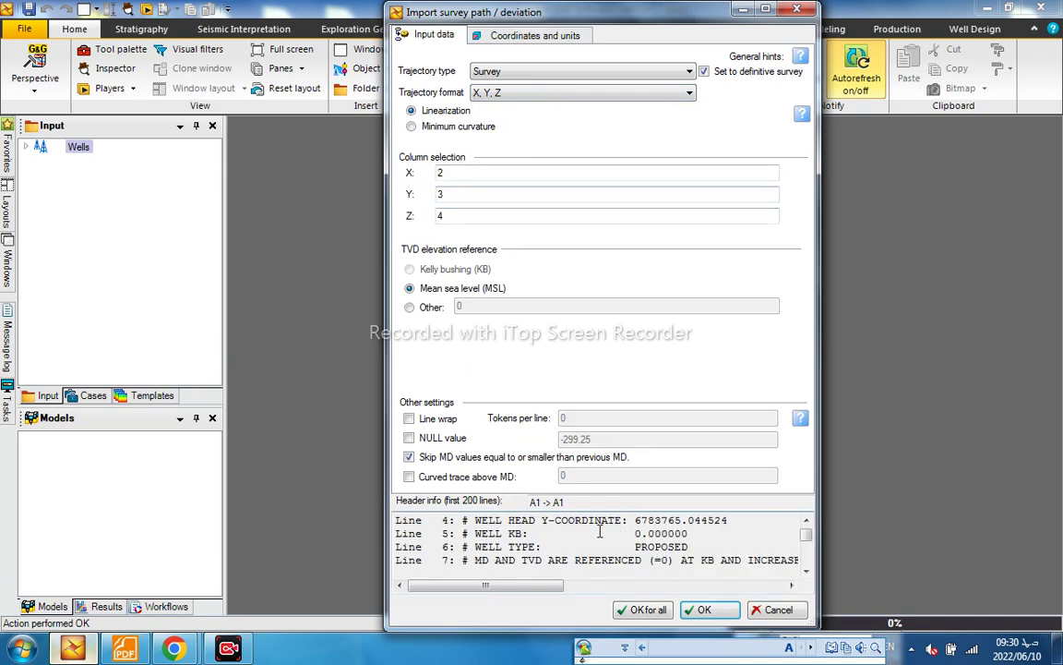
scroll(600, 529, down, 2)
scroll(600, 530, up, 1)
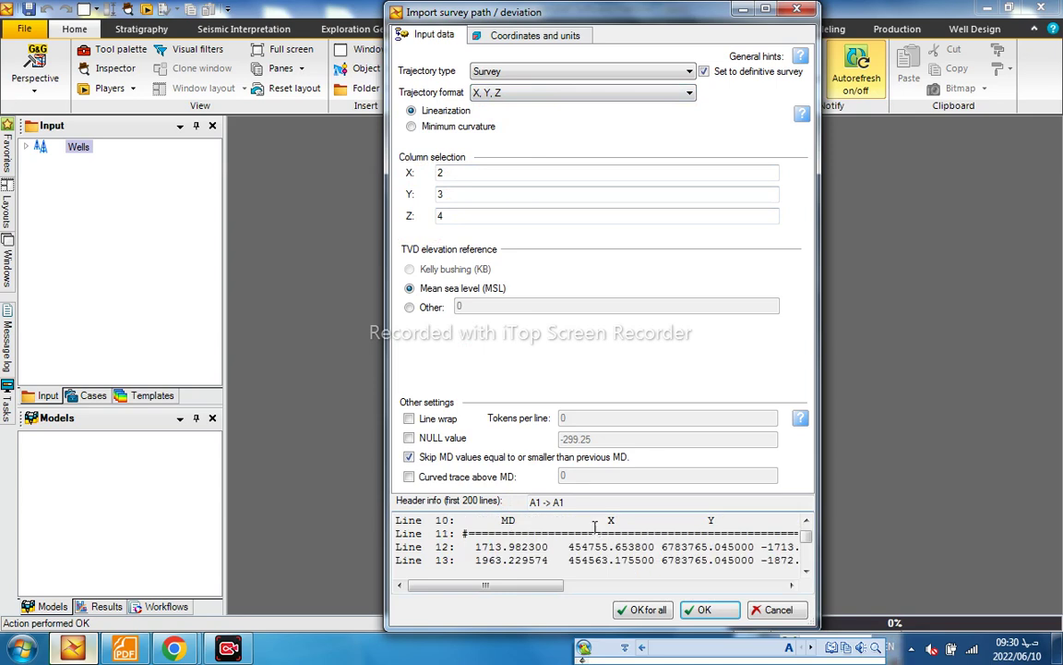
drag(556, 587, 503, 587)
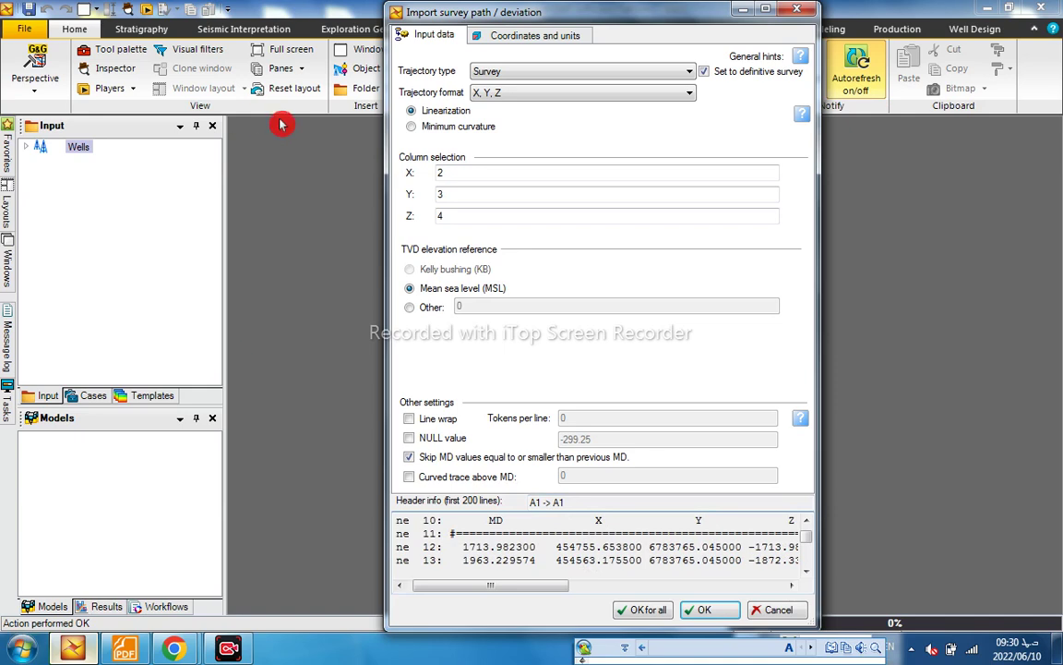
click(440, 186)
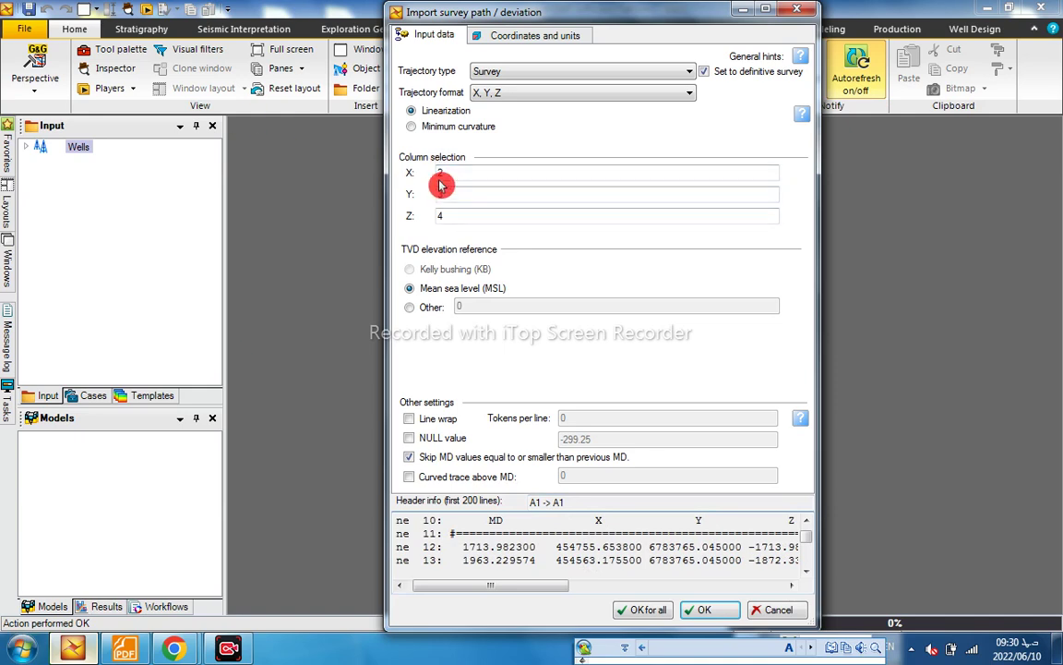
click(633, 361)
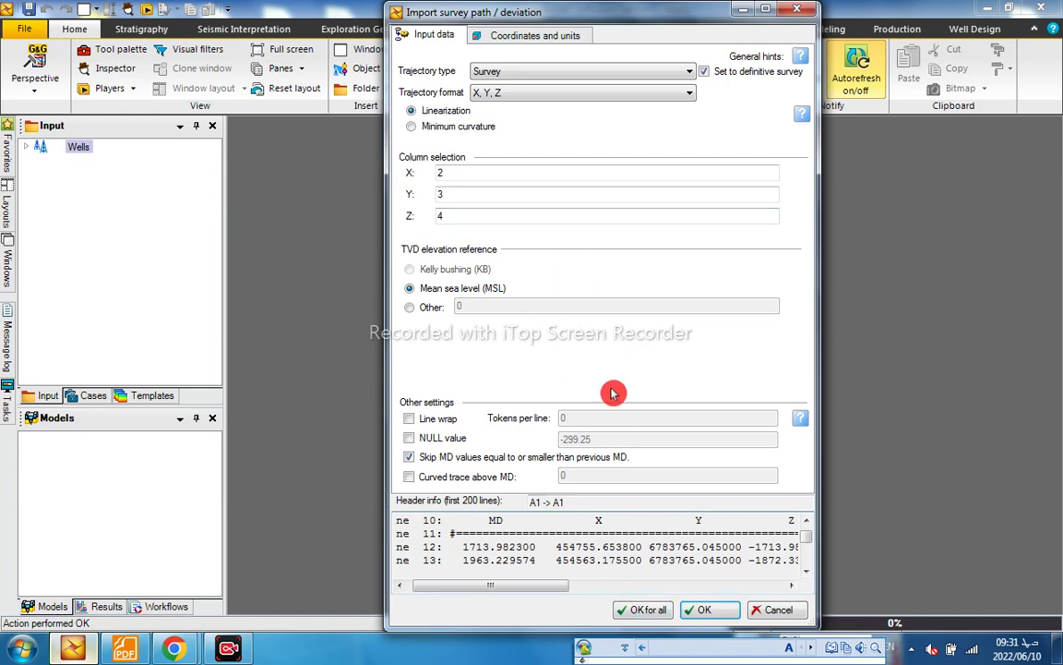
Apply the survey import settings to all deviation files and review the surveys listed under the wells
click(640, 612)
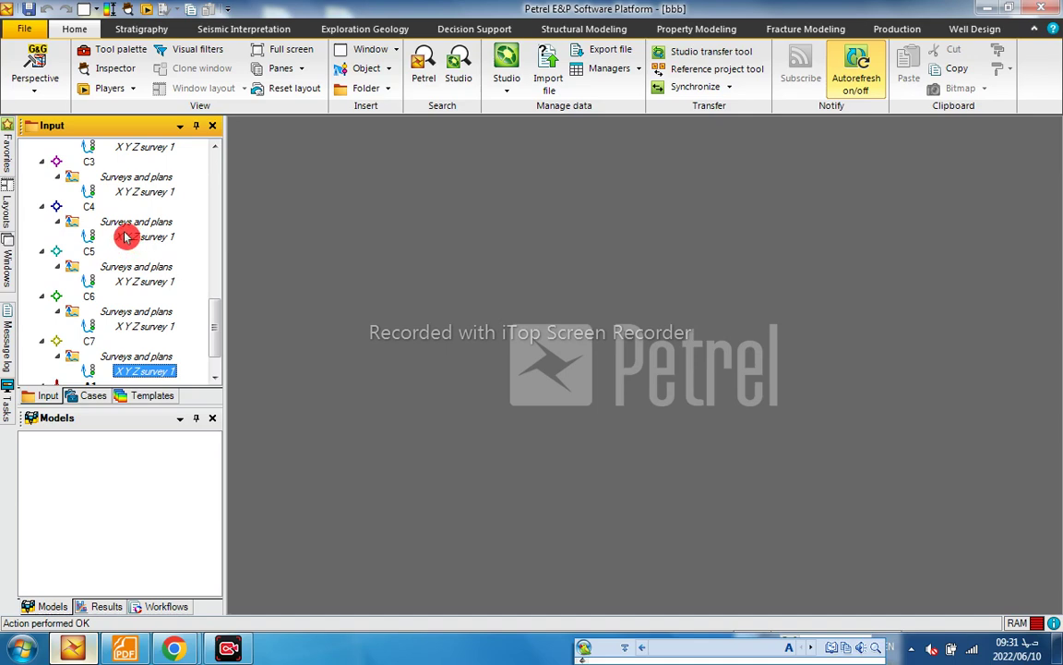
scroll(129, 240, up, 4)
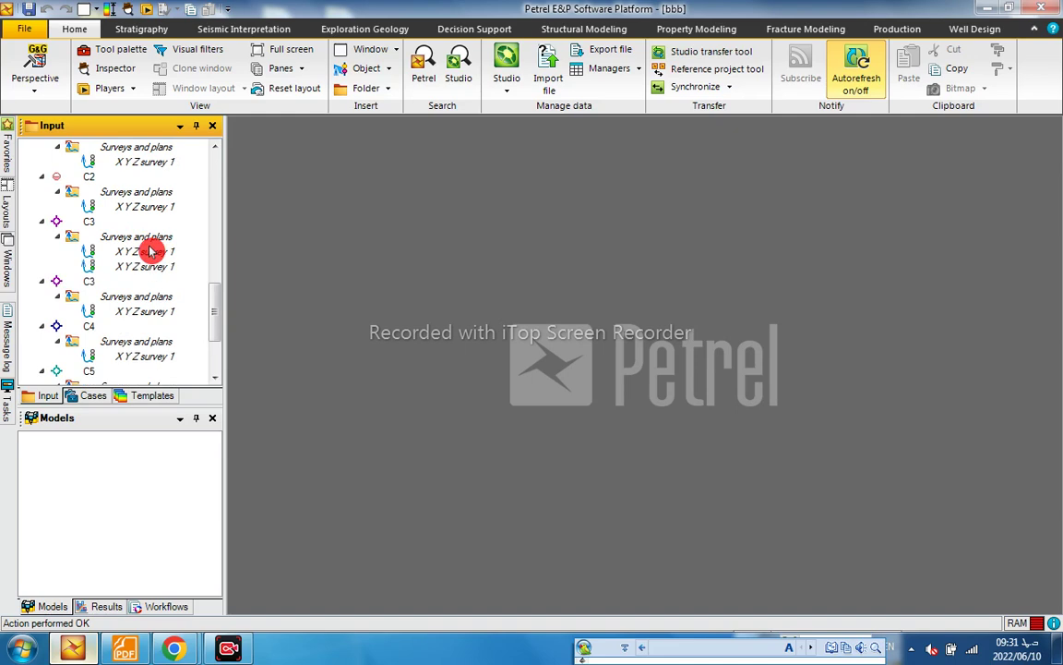
scroll(148, 248, up, 2)
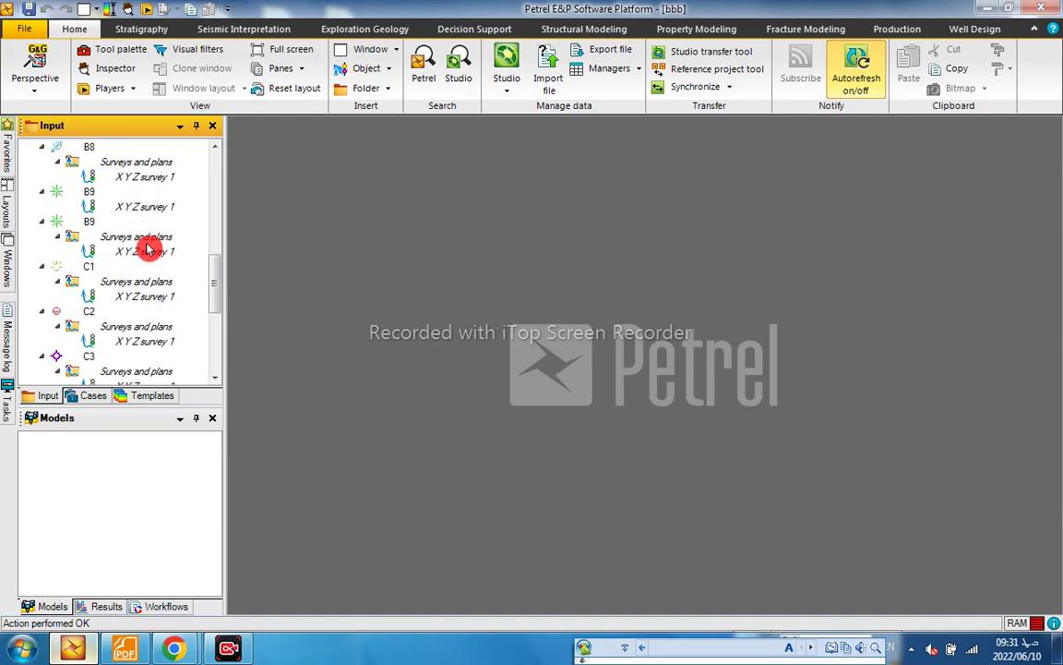
Open a new 3D window, display all wells of the Wells folder in it, and view their paths from the side
click(370, 53)
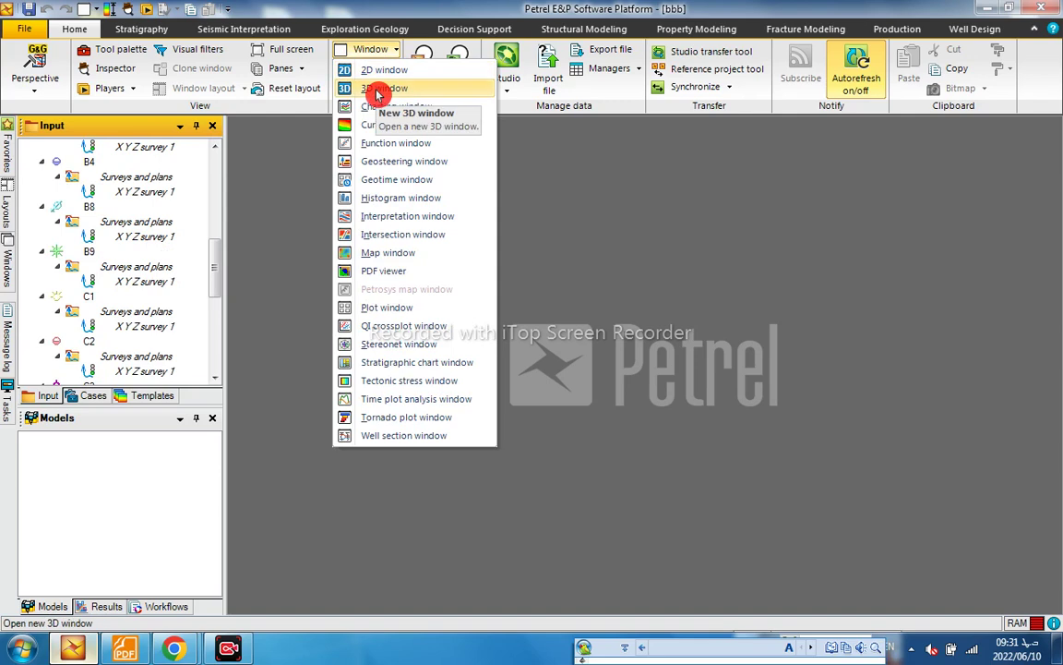
click(380, 90)
drag(215, 268, 237, 159)
click(57, 150)
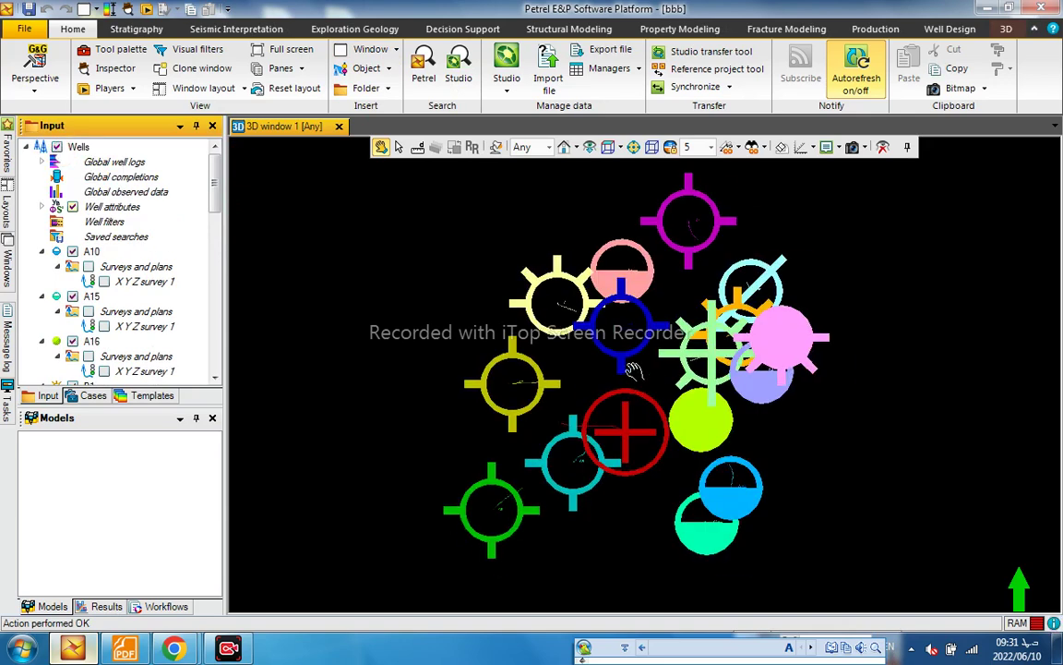
drag(595, 329, 681, 392)
drag(611, 403, 636, 408)
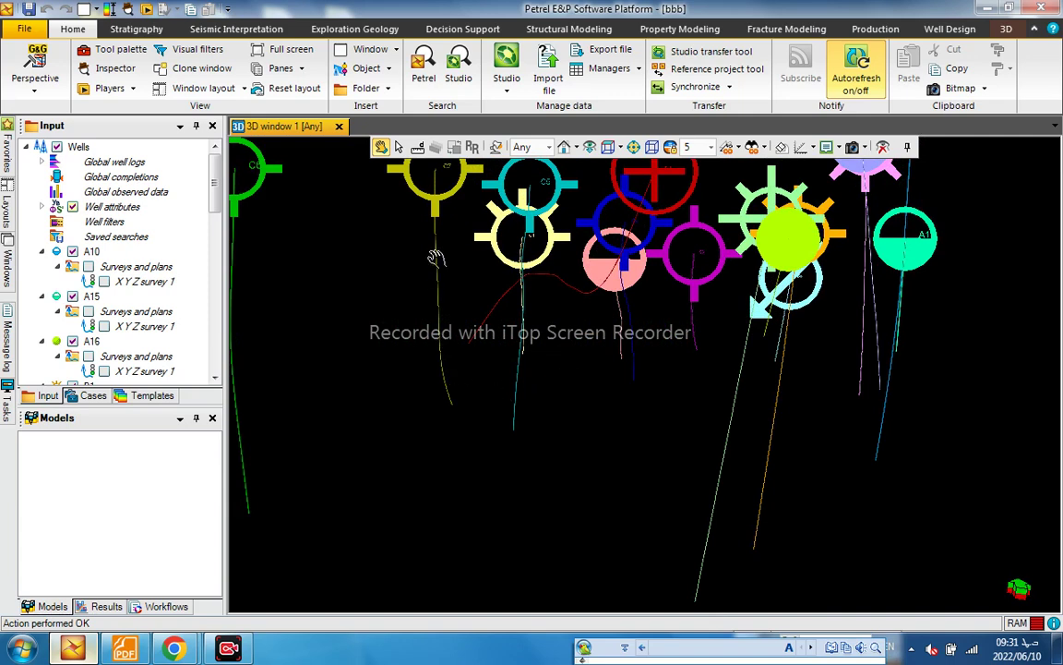
Set the well paths' pipe width to 70 in the style settings of the Wells folder
click(102, 146)
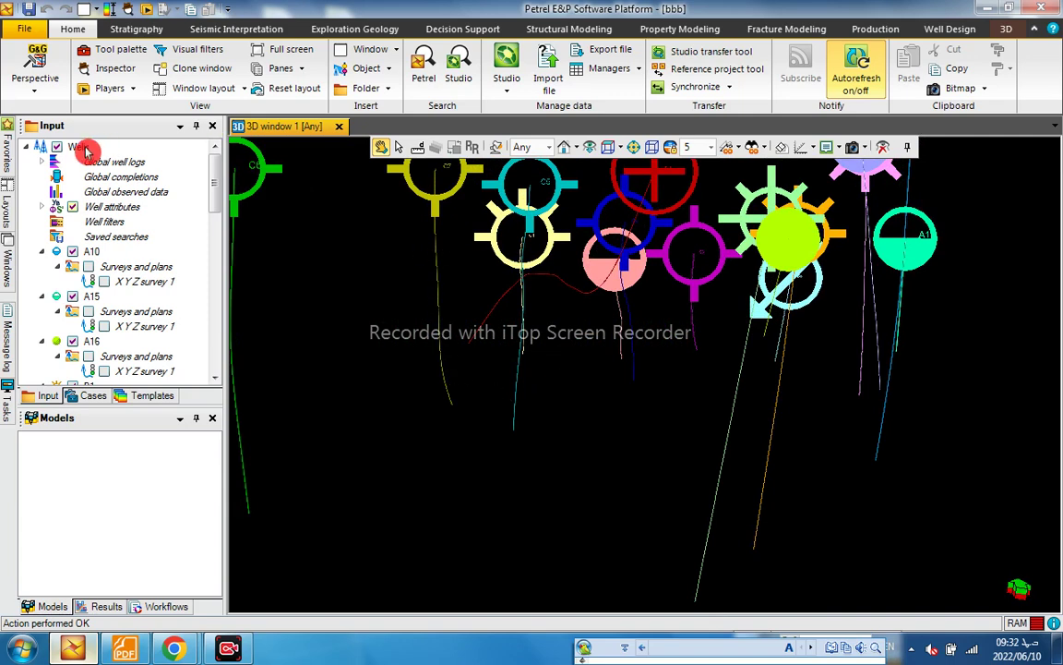
click(81, 149)
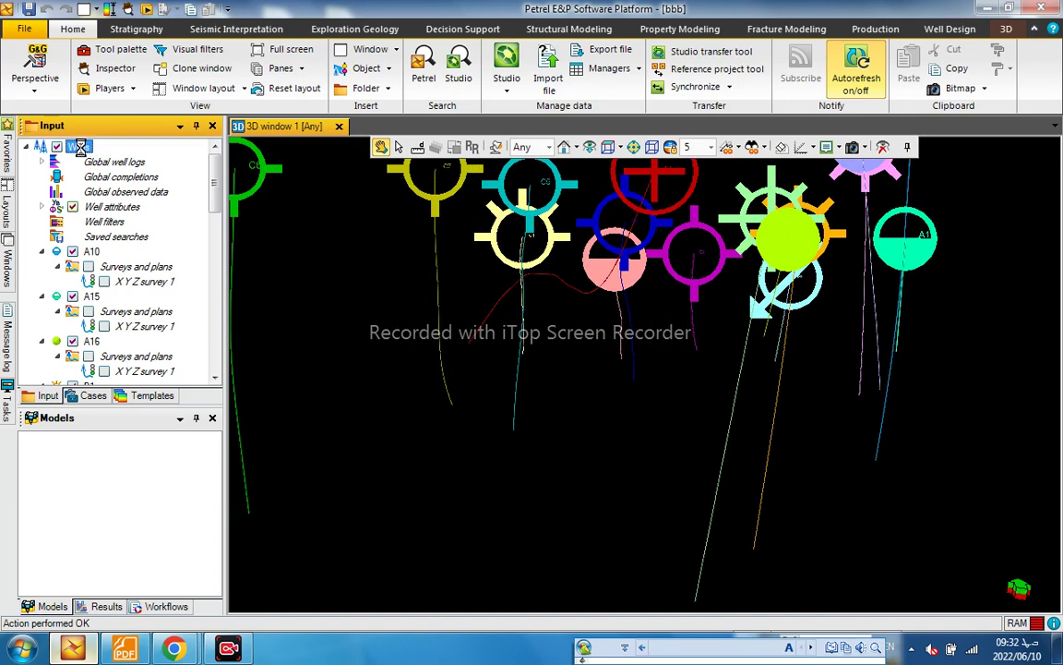
double_click(81, 149)
click(294, 238)
drag(260, 81, 335, 32)
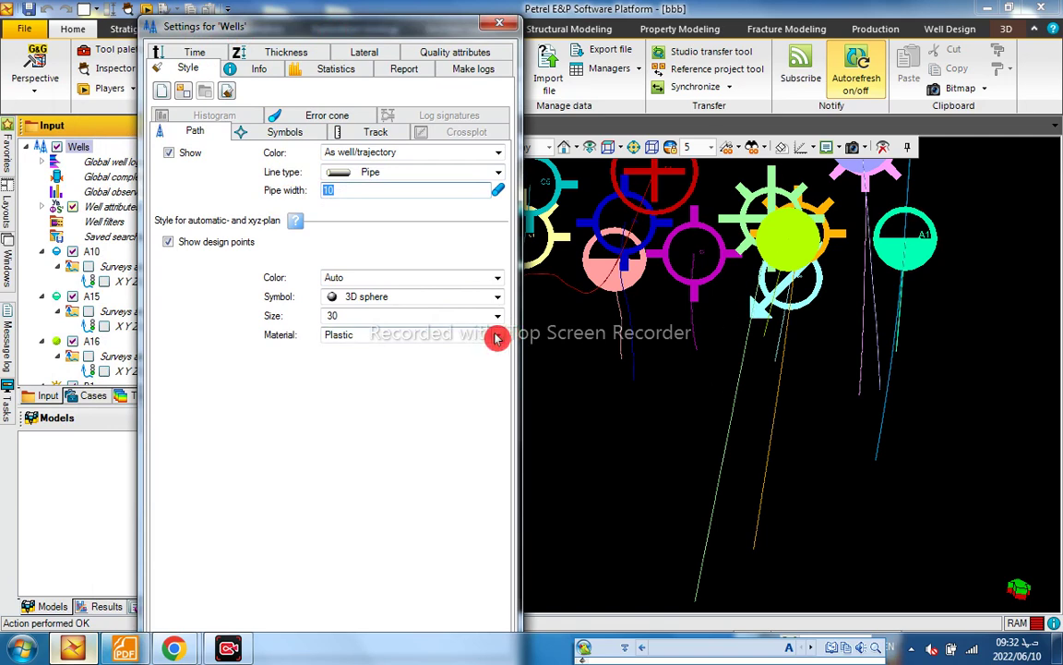
text(70)
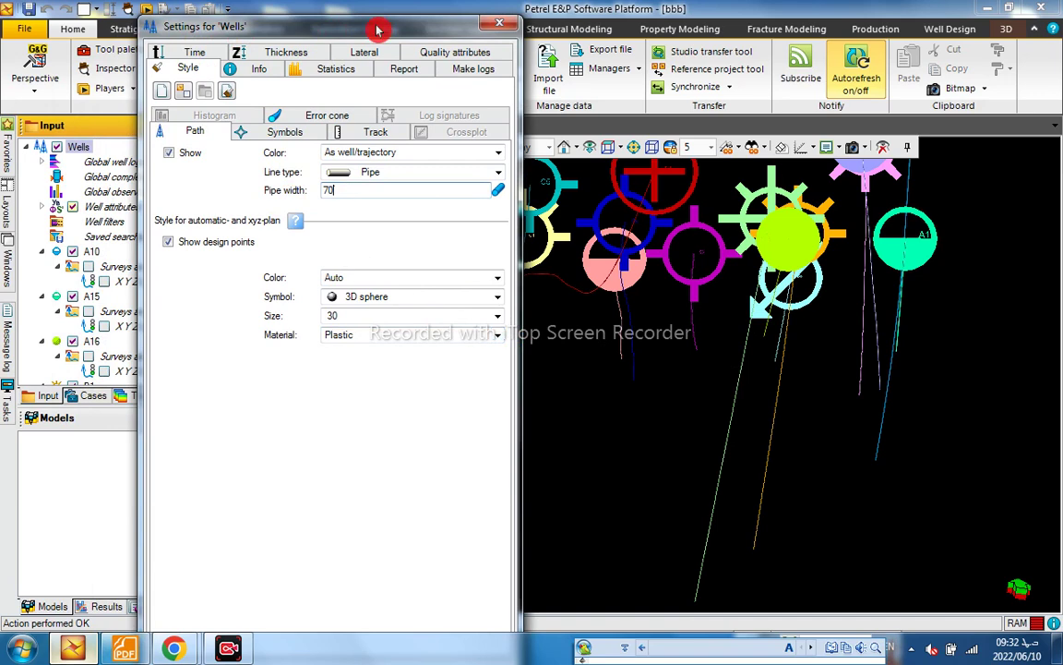
drag(377, 31, 383, 7)
drag(367, 60, 378, 14)
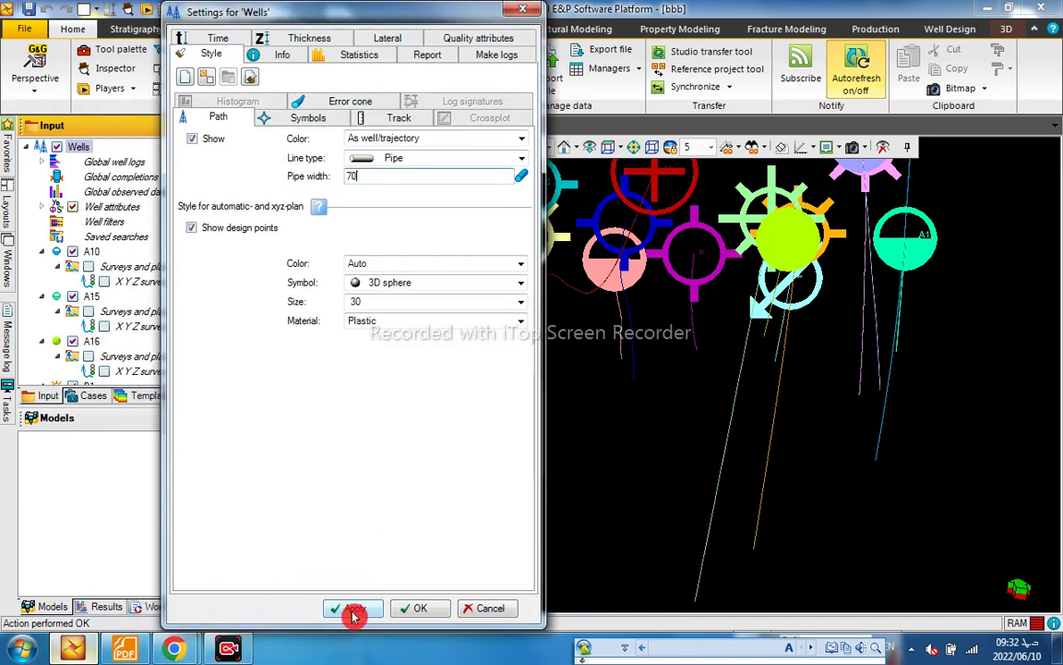
click(403, 609)
Show the axis around the well paths in the 3D window
drag(651, 435, 623, 416)
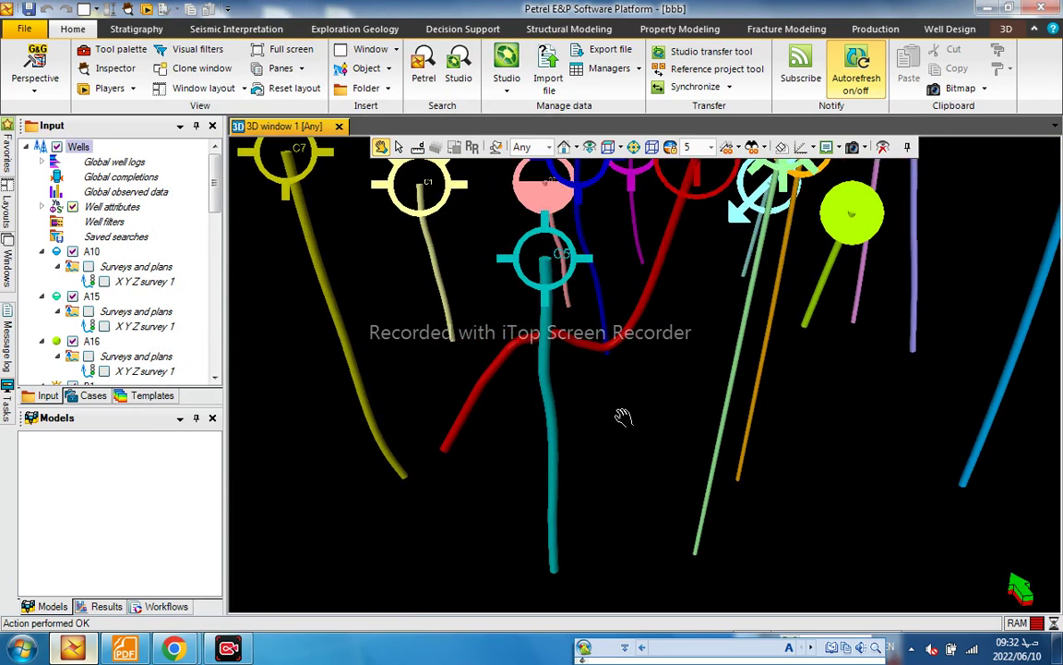
drag(525, 444, 712, 449)
drag(640, 360, 744, 365)
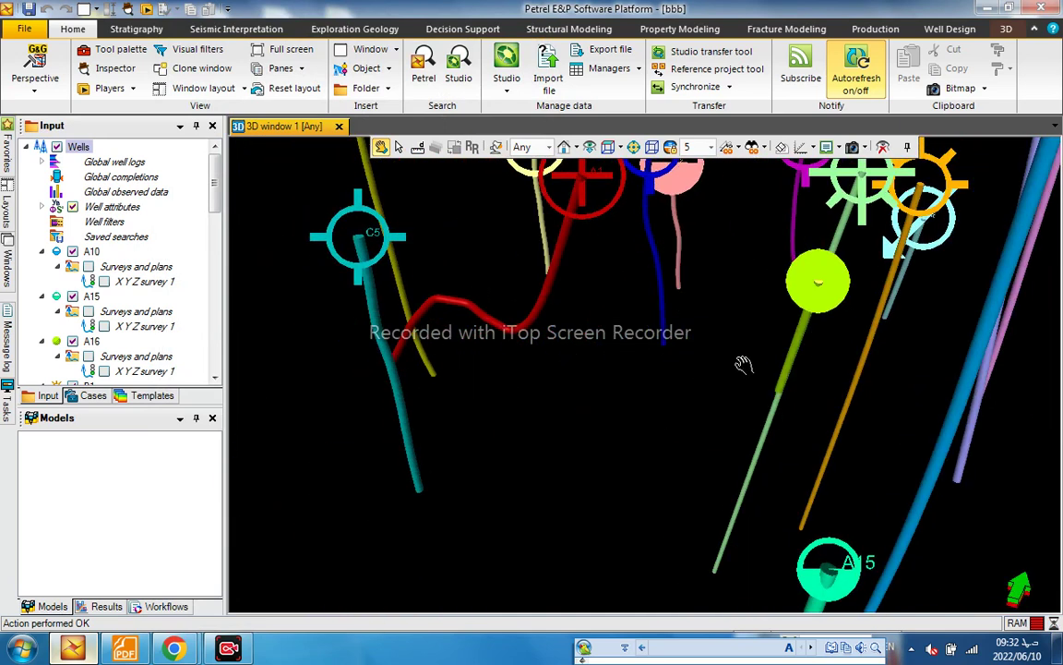
drag(666, 307, 646, 287)
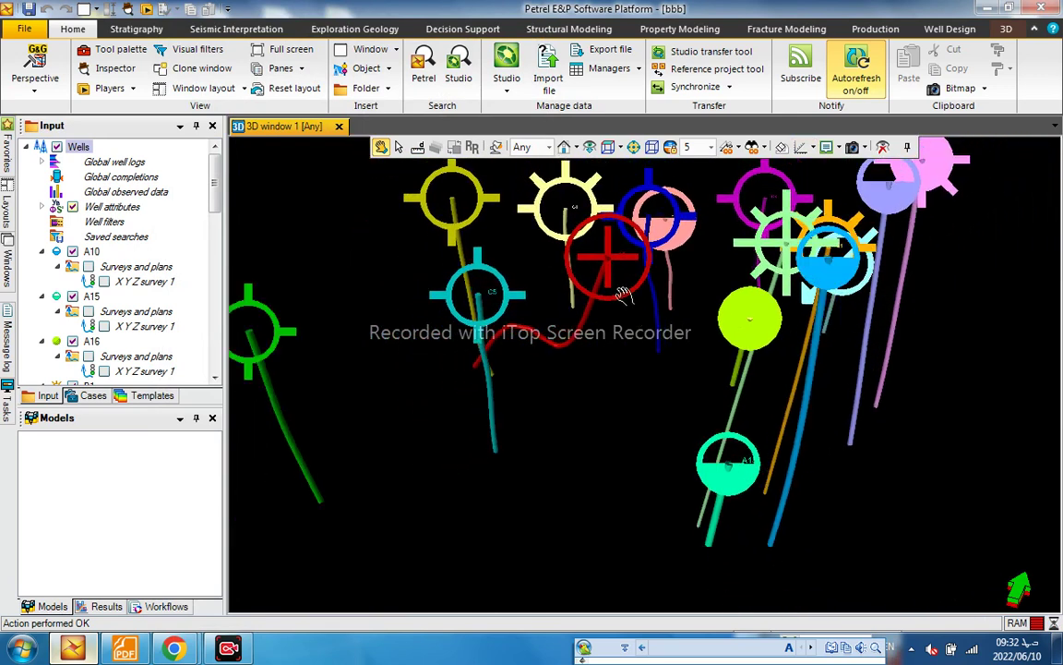
click(807, 150)
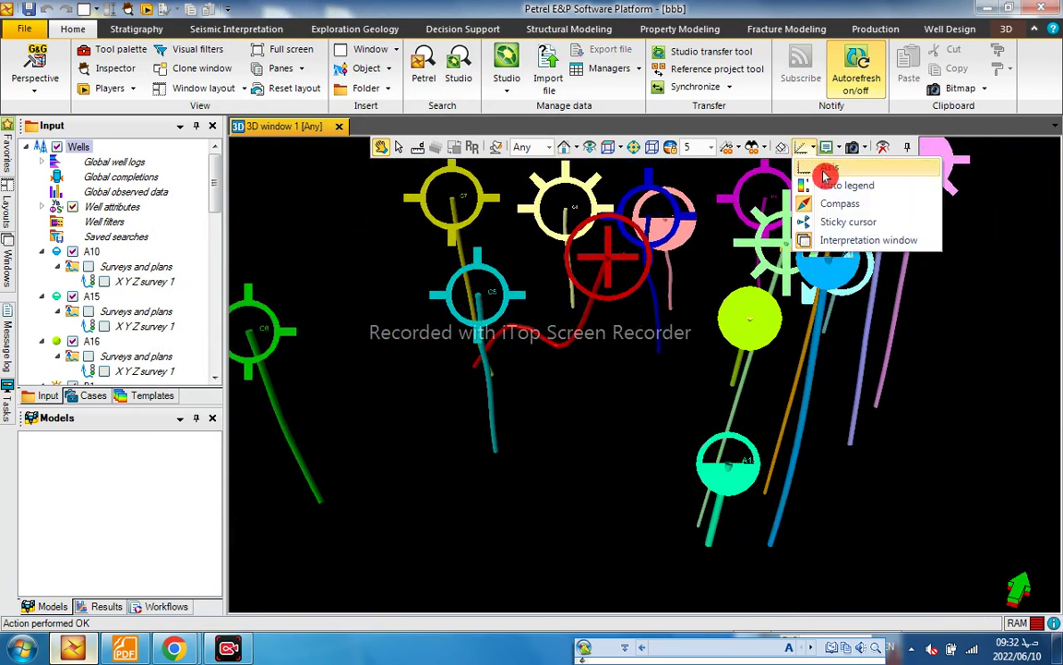
click(805, 169)
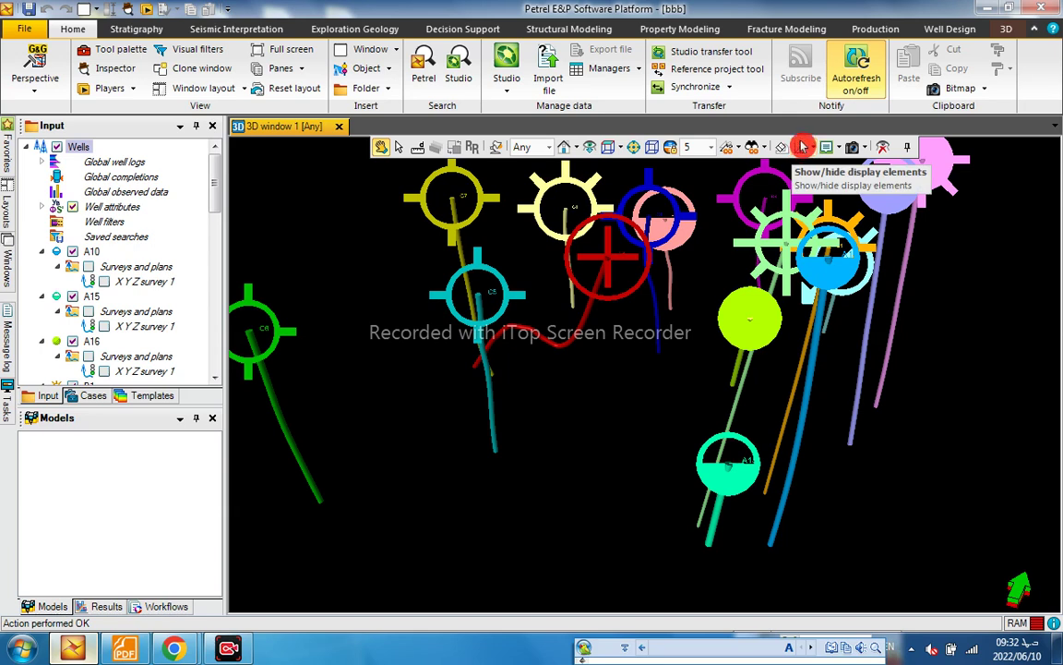
click(803, 155)
click(814, 166)
scroll(709, 307, down, 5)
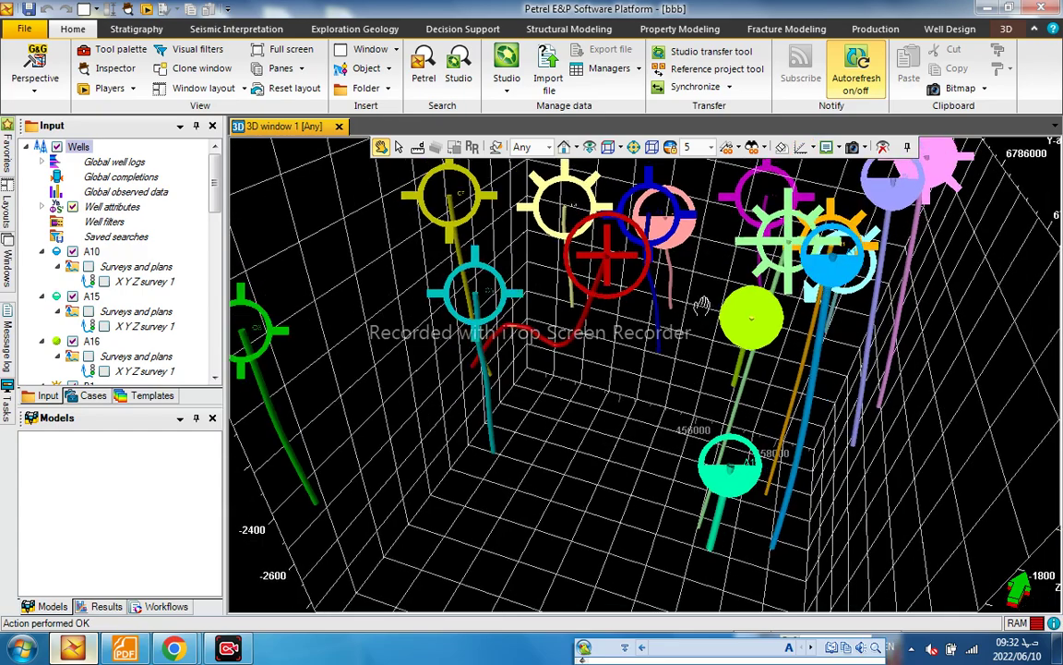
View the well paths against the axis grid from the side and close the 3D window
drag(703, 300, 634, 377)
drag(699, 377, 658, 373)
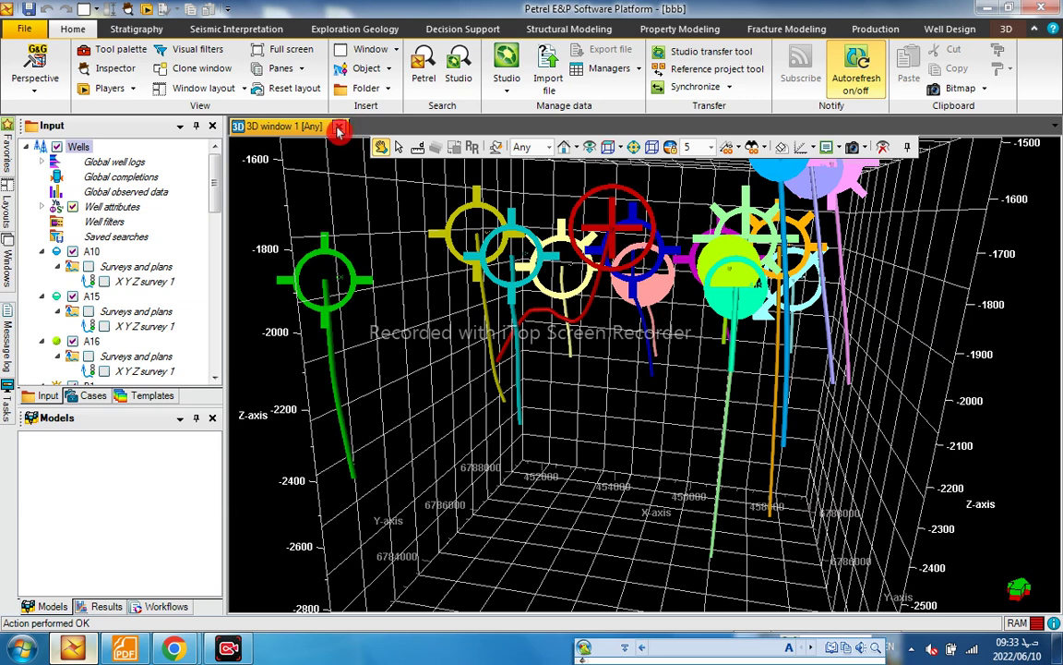
click(339, 129)
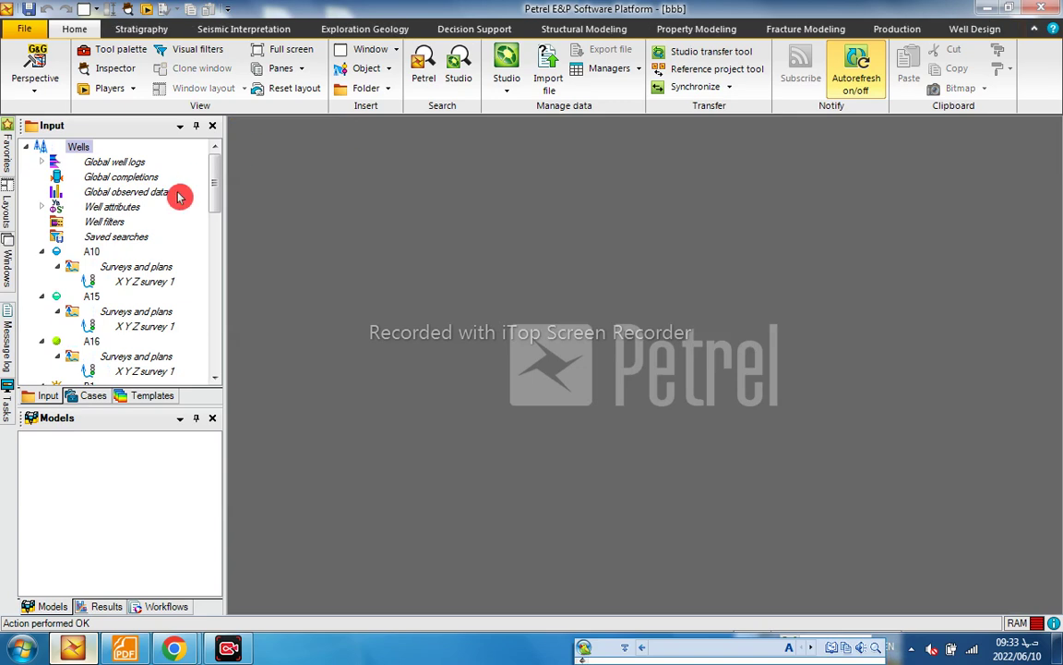
click(217, 159)
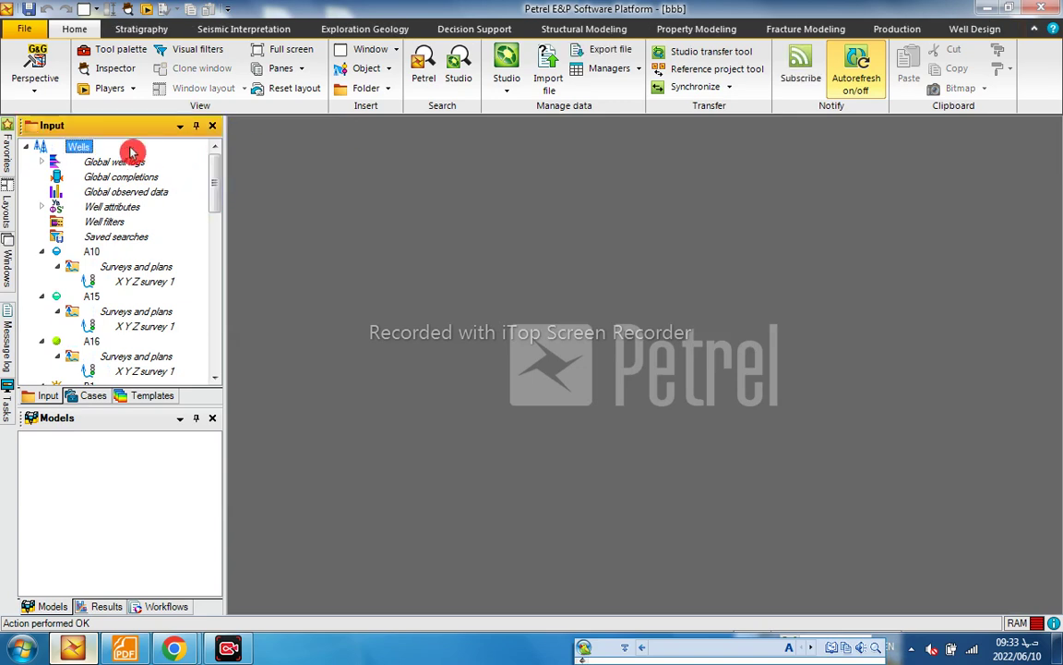
Start an import on the Wells folder, go to the LAS data folder and set the file type to Well logs (LAS)
right_click(81, 152)
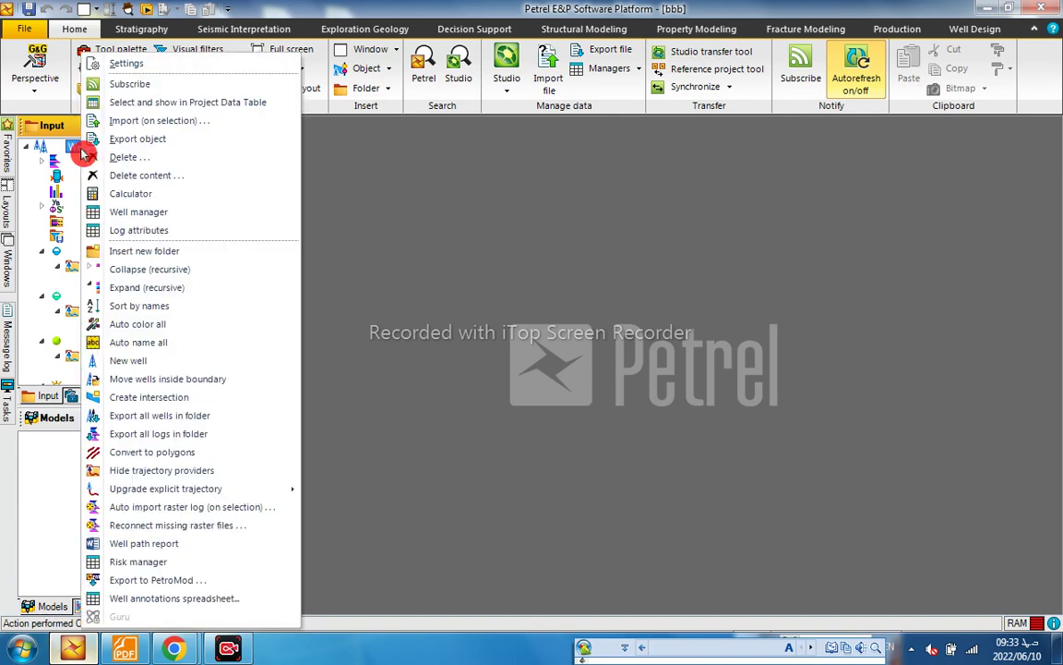
click(364, 187)
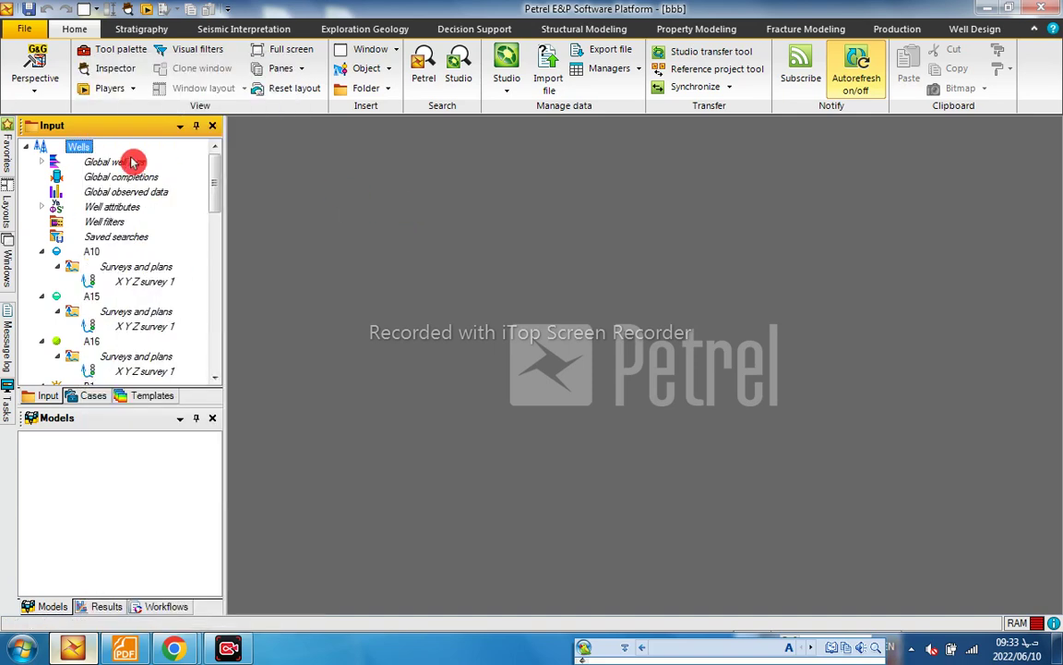
right_click(81, 150)
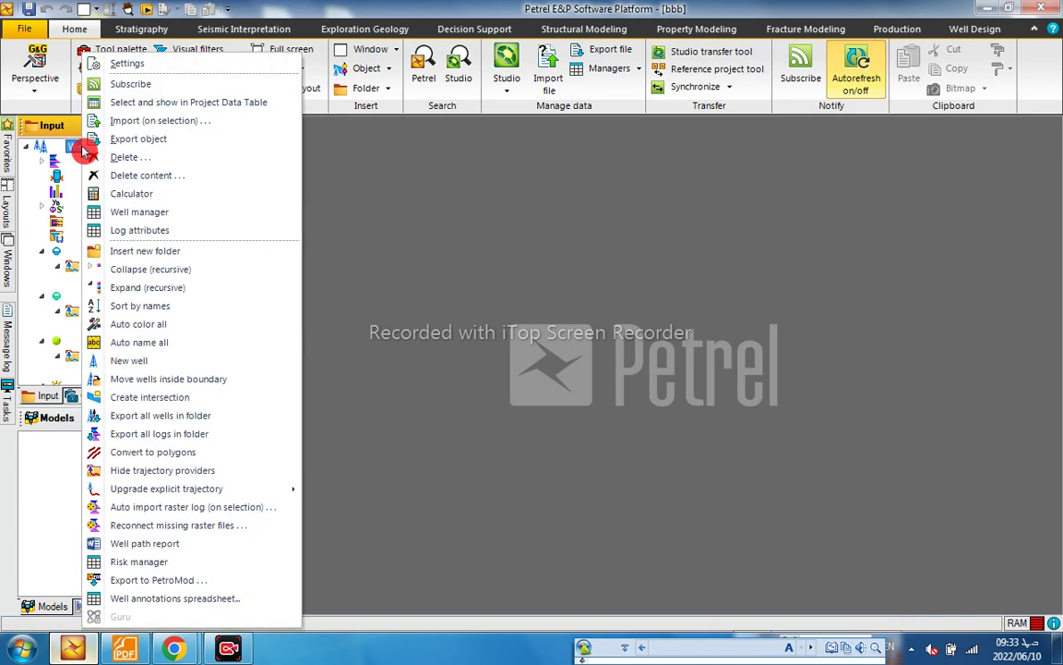
click(172, 121)
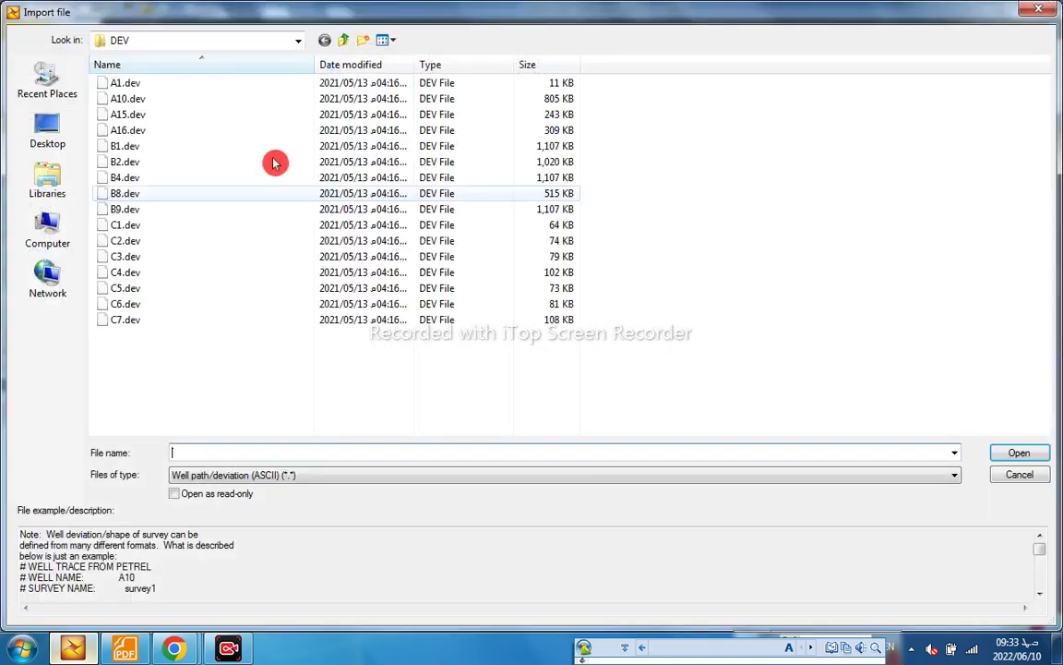
click(344, 40)
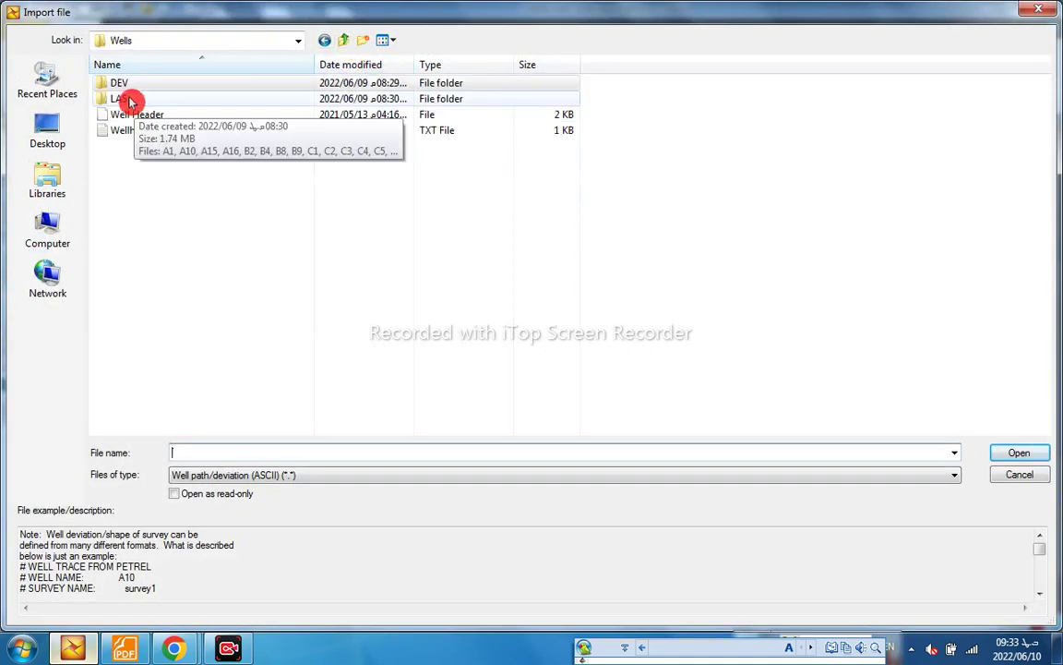
double_click(131, 99)
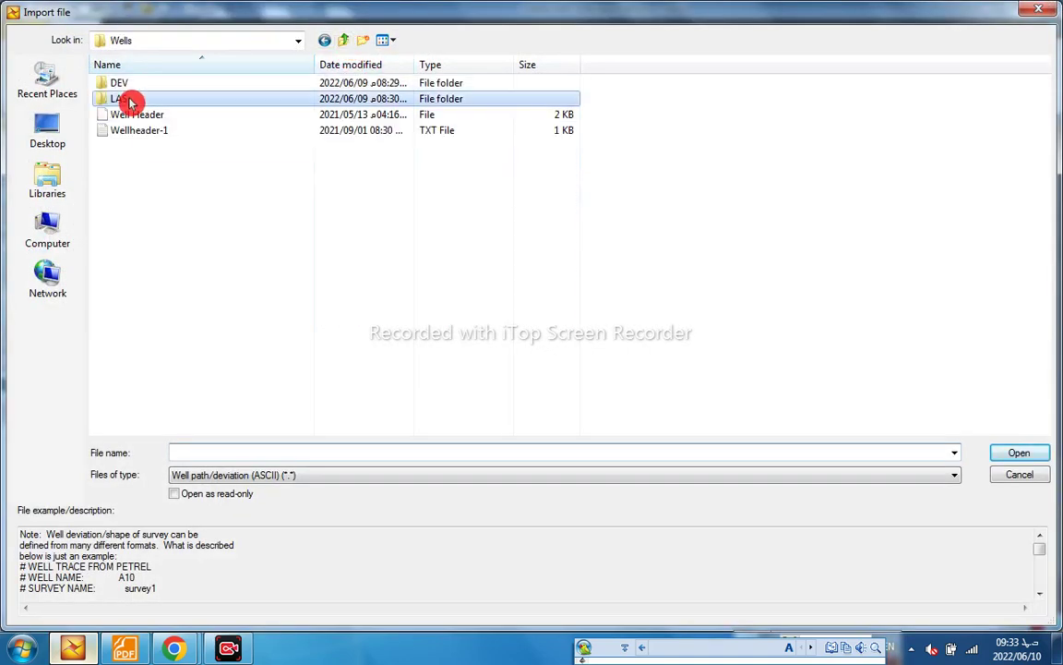
click(242, 476)
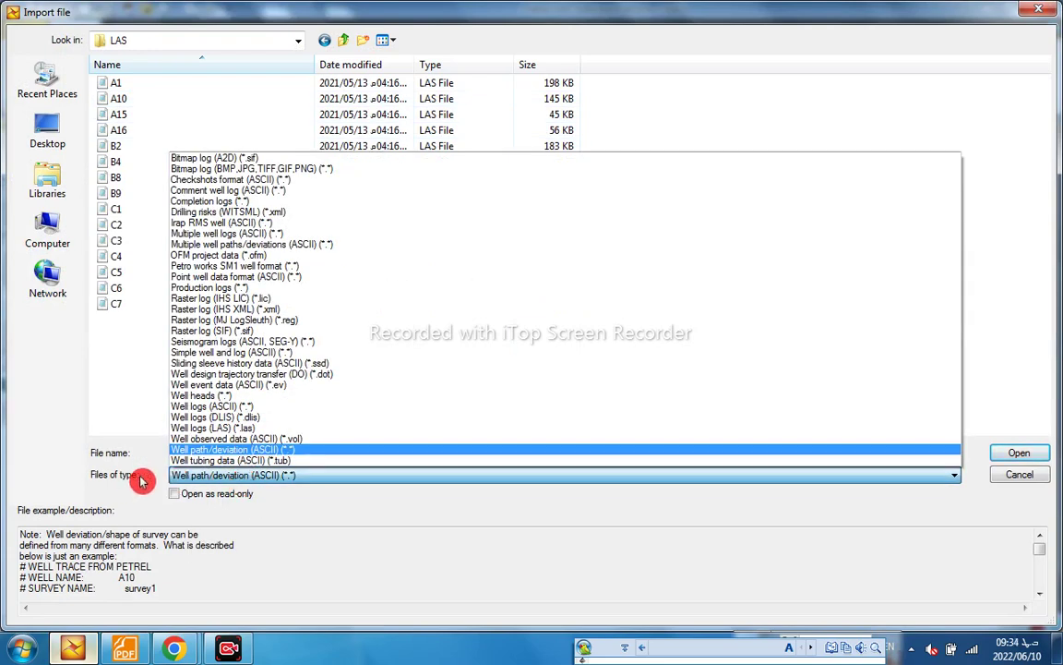
click(261, 429)
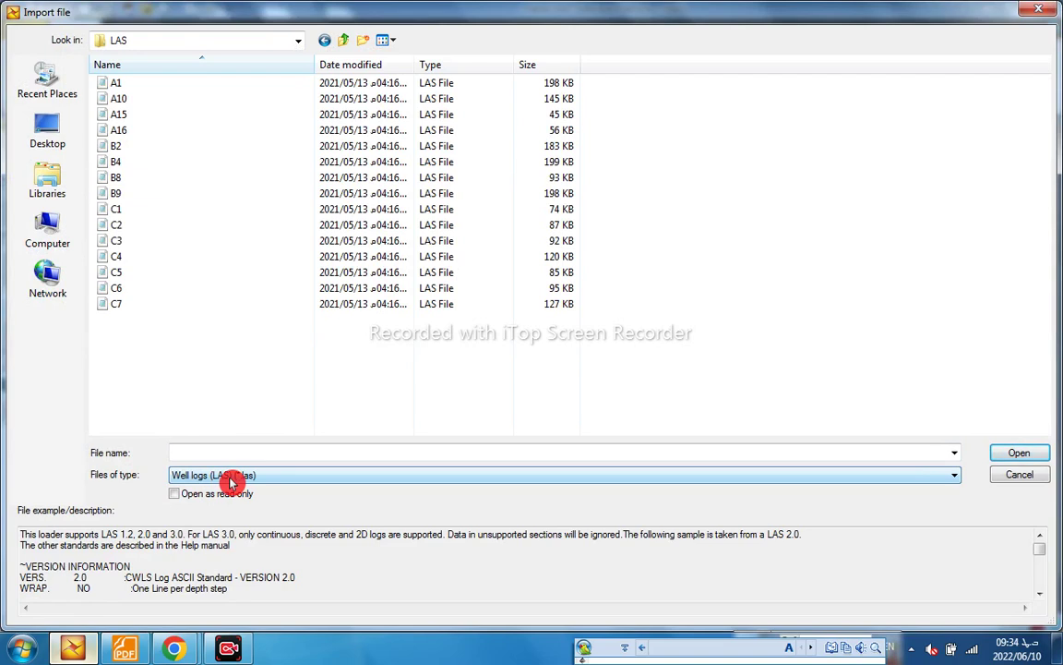
Open all LAS files from A1 to C7 for import, matching them by well name based on the LAS header
click(186, 355)
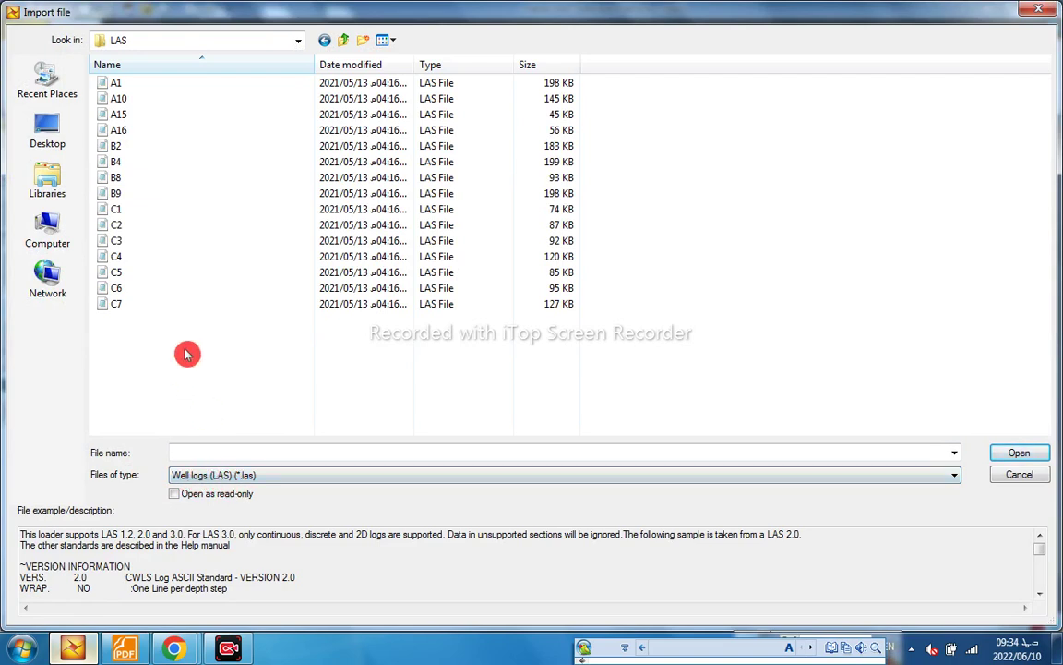
key(ctrl+a)
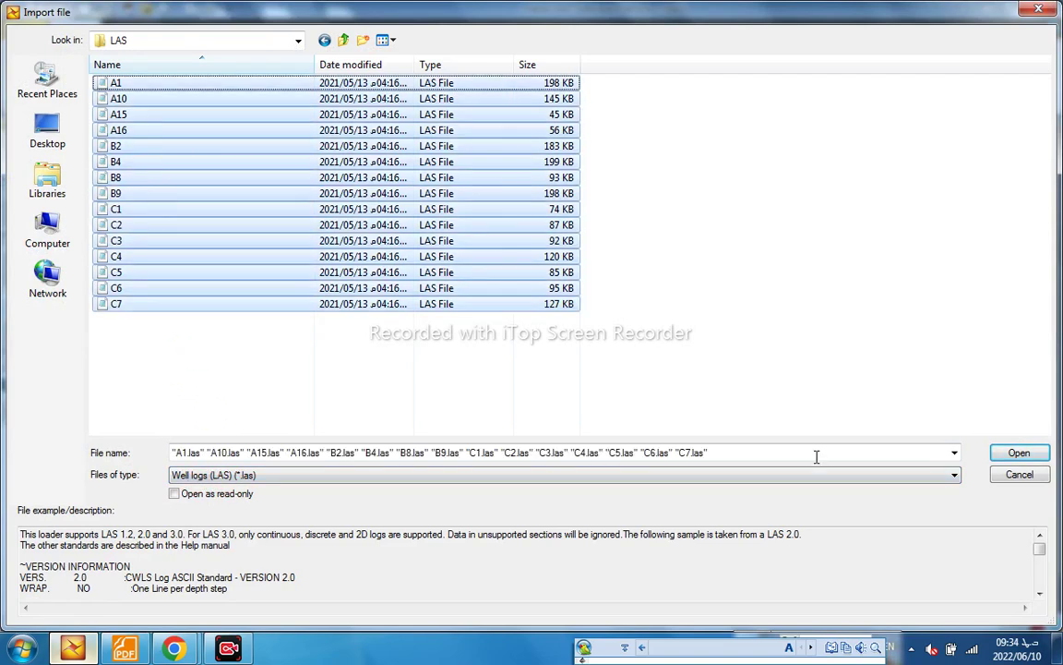
click(1021, 456)
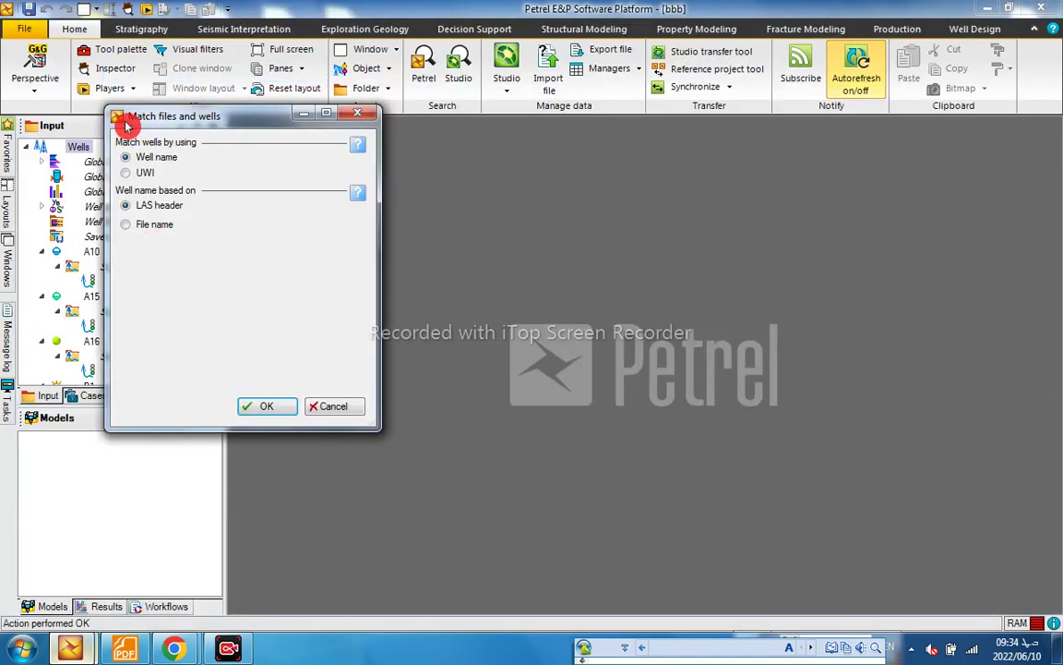
click(261, 406)
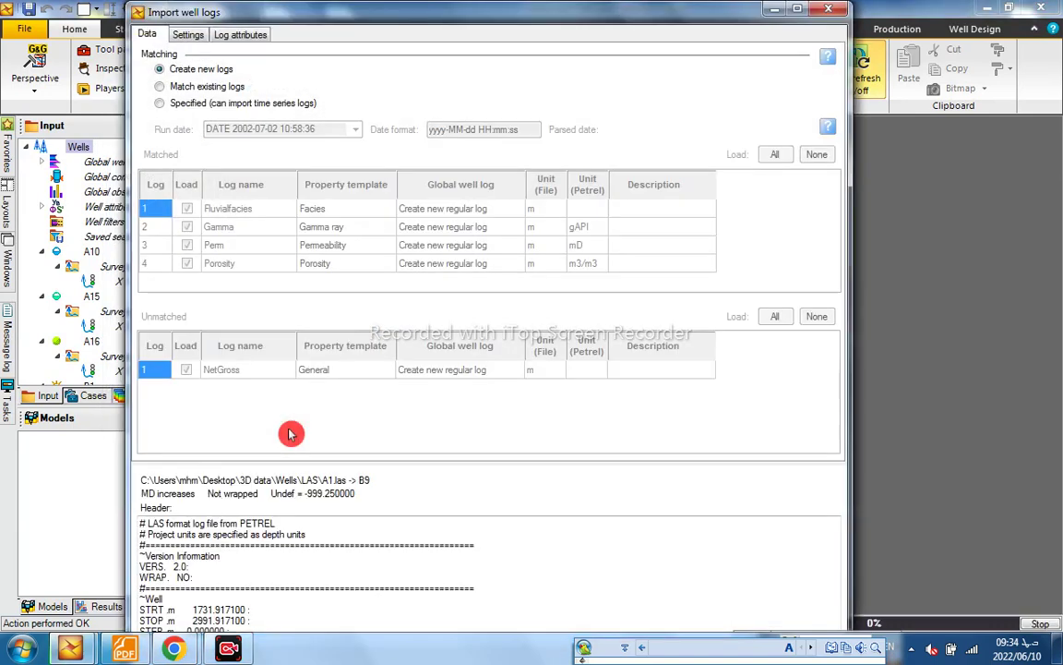
drag(681, 6, 657, 30)
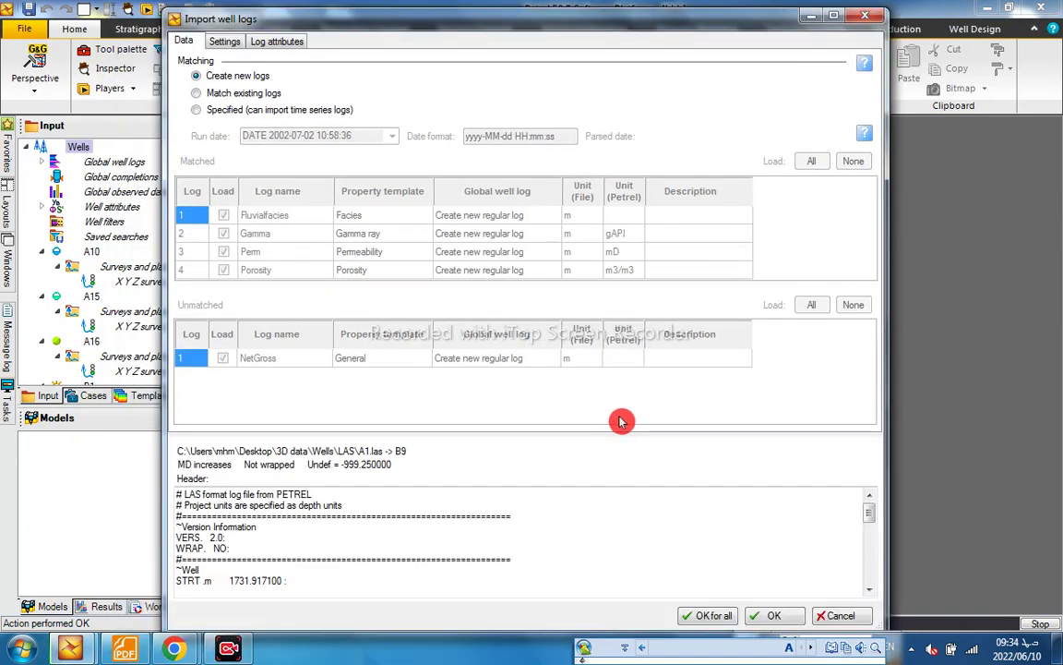